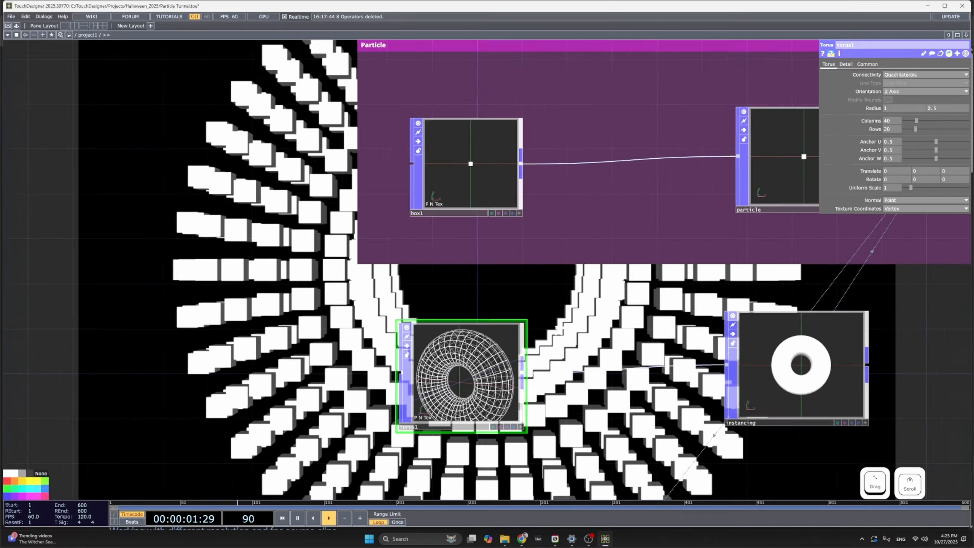
Set the size of the box feeding the particle null to 0.05 on all three axes.
left_click(498, 197)
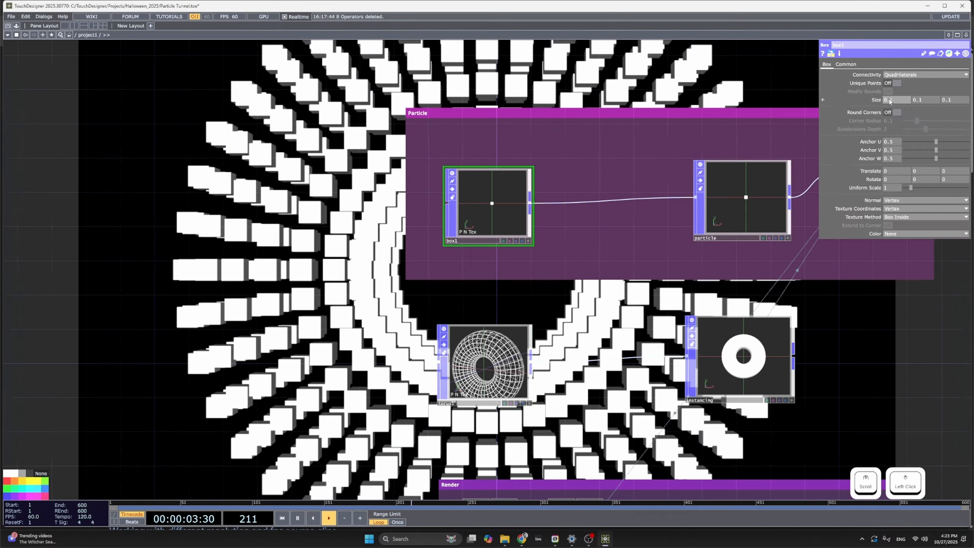
middle_click_drag(890, 99, 787, 120)
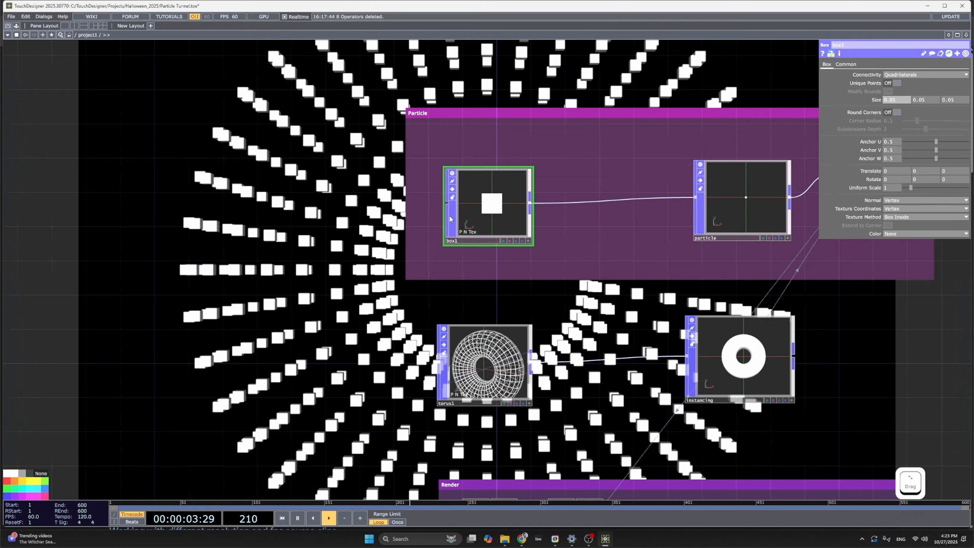
left_click_drag(359, 238, 354, 275)
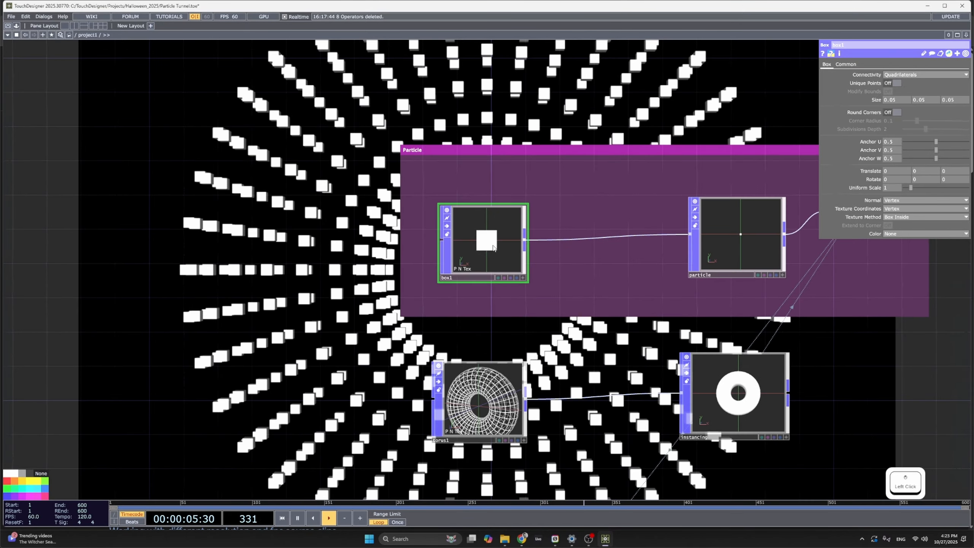
Stretch the box along its depth by setting its Z size to 0.25.
scroll(487, 244, "up", 2)
key("a")
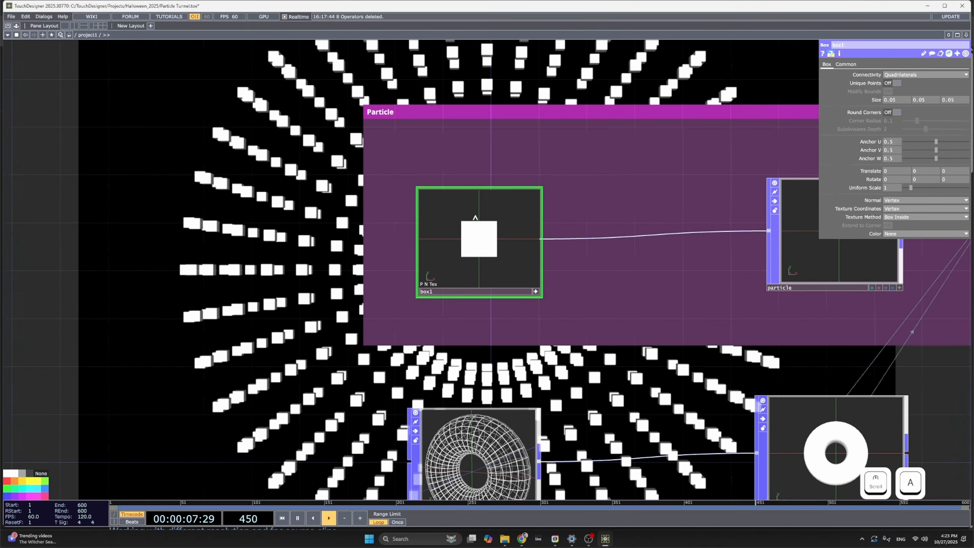
left_click_drag(476, 218, 459, 223)
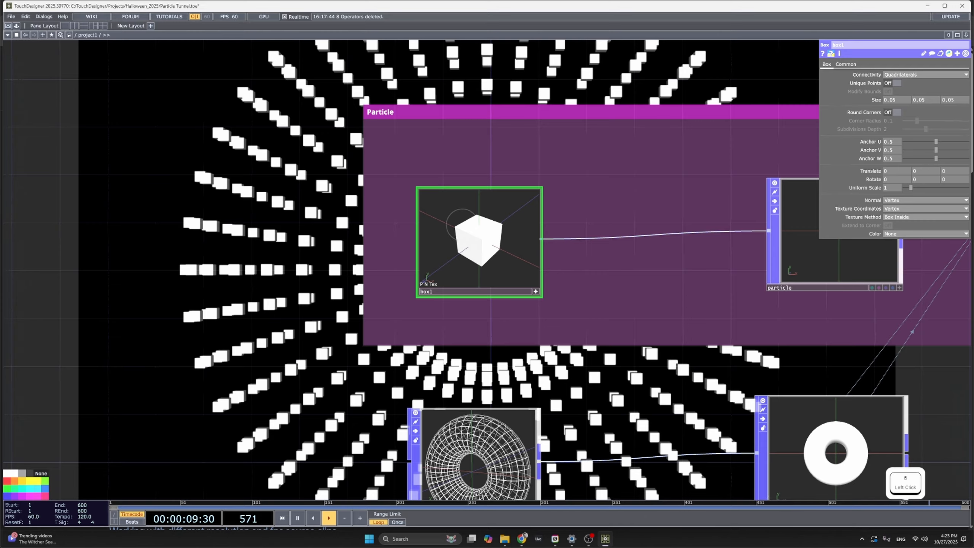
scroll(274, 284, "down", 2)
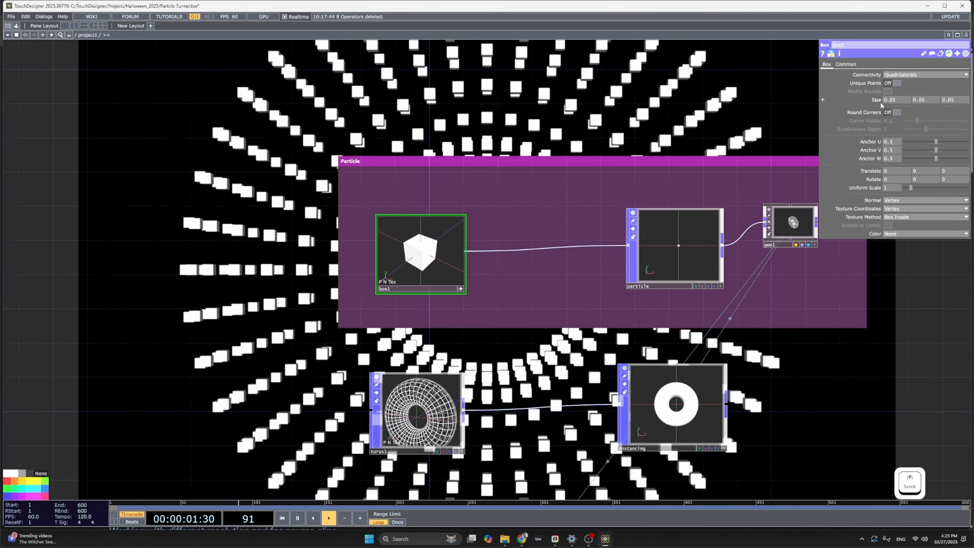
left_click(876, 100)
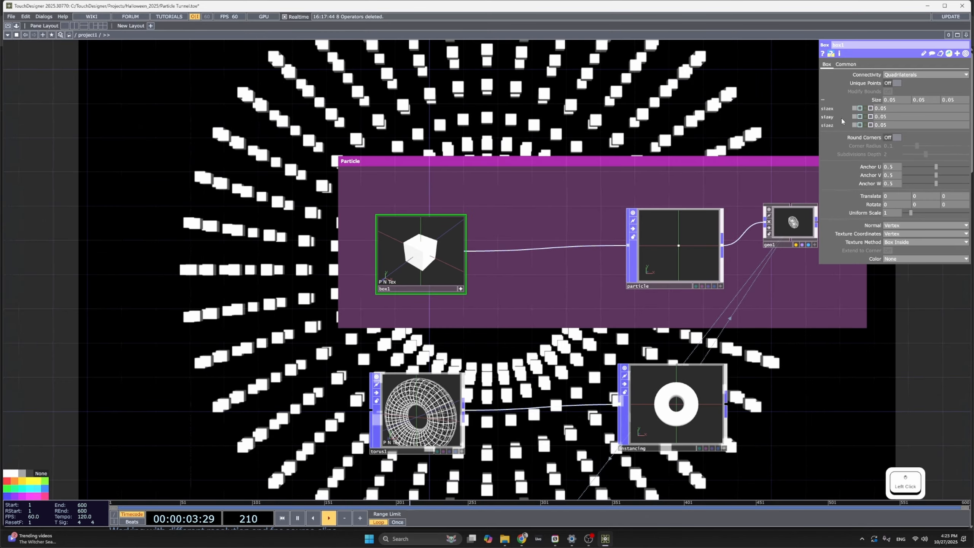
middle_click(893, 126)
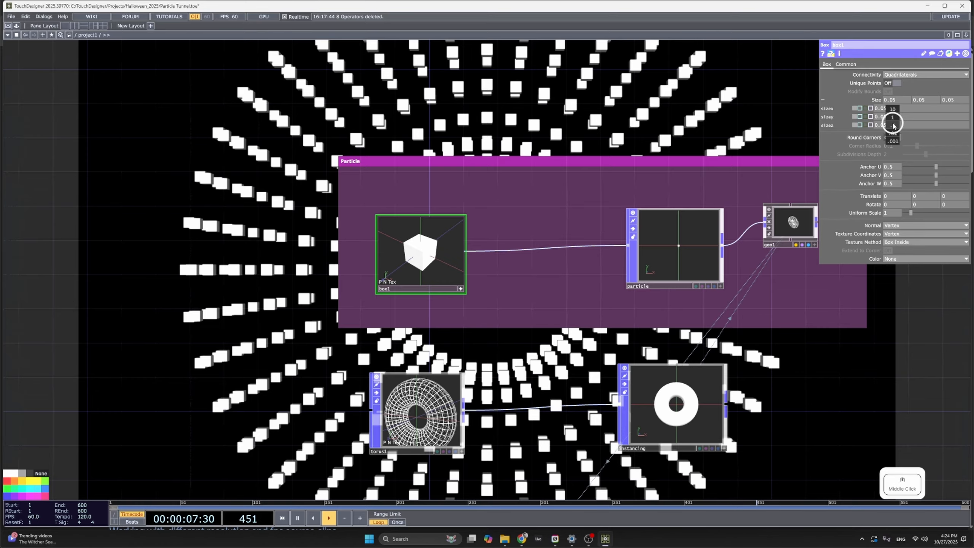
middle_click_drag(894, 126, 915, 123)
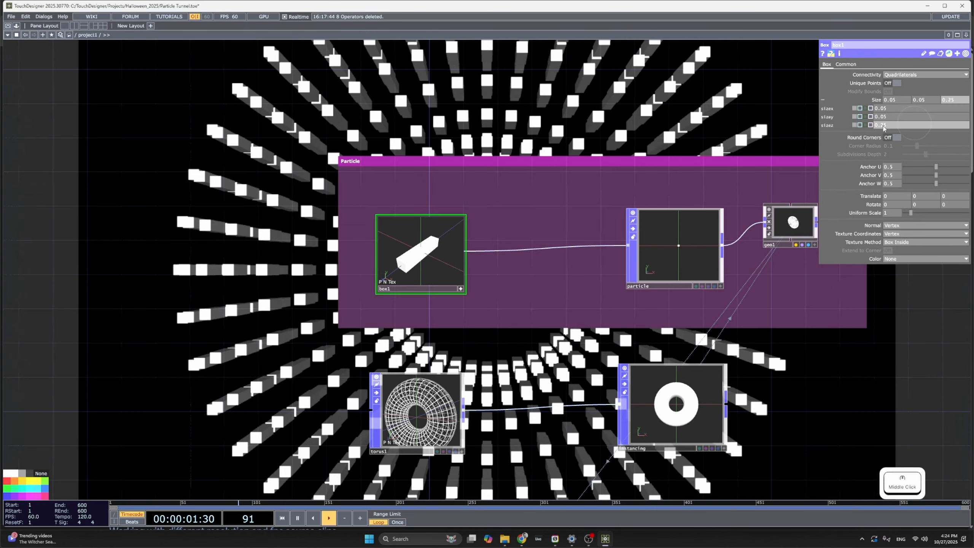
Move the torus farther from the instancing null and insert a Sprinkle POP on the wire between them.
scroll(270, 291, "up", 3)
left_click_drag(326, 328, 390, 218)
scroll(423, 234, "down", 4)
mouse_move(575, 288)
left_mouse_down()
mouse_move(539, 268)
mouse_move(431, 306)
mouse_move(491, 322)
mouse_move(582, 287)
left_mouse_up()
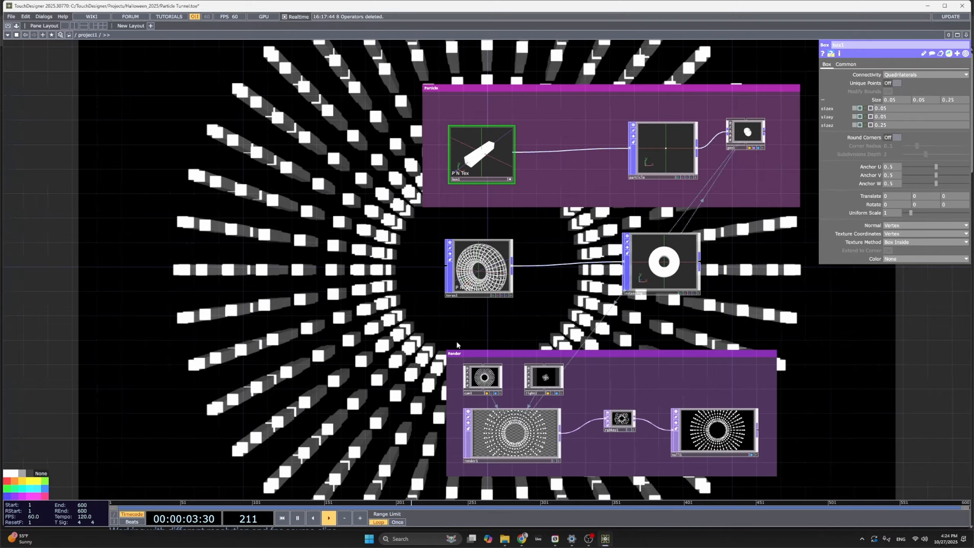
scroll(518, 292, "up", 2)
left_click_drag(487, 263, 336, 263)
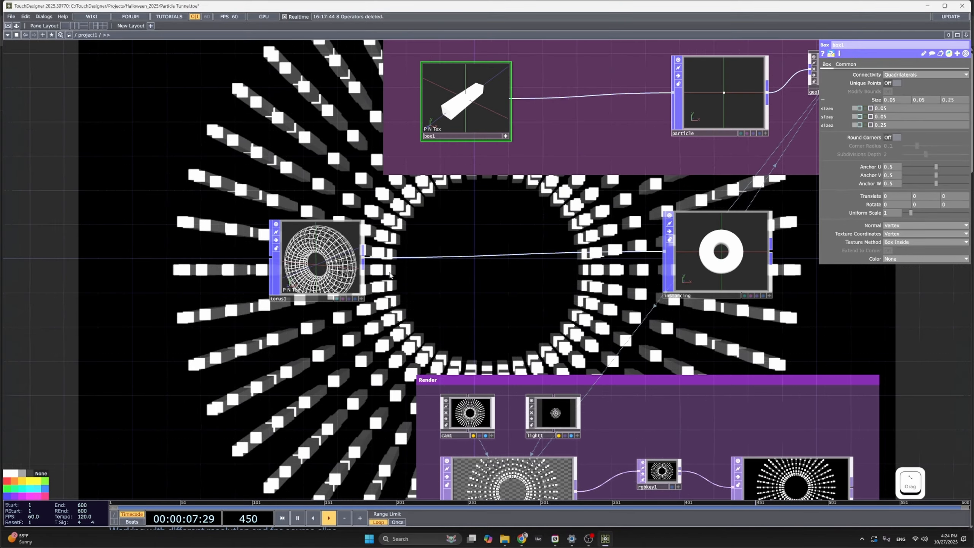
right_click(428, 258)
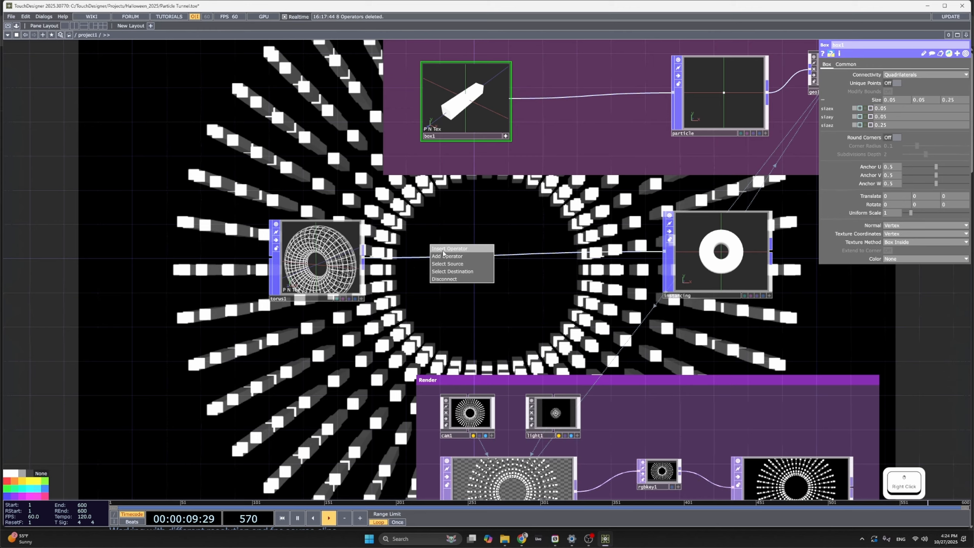
left_click(445, 250)
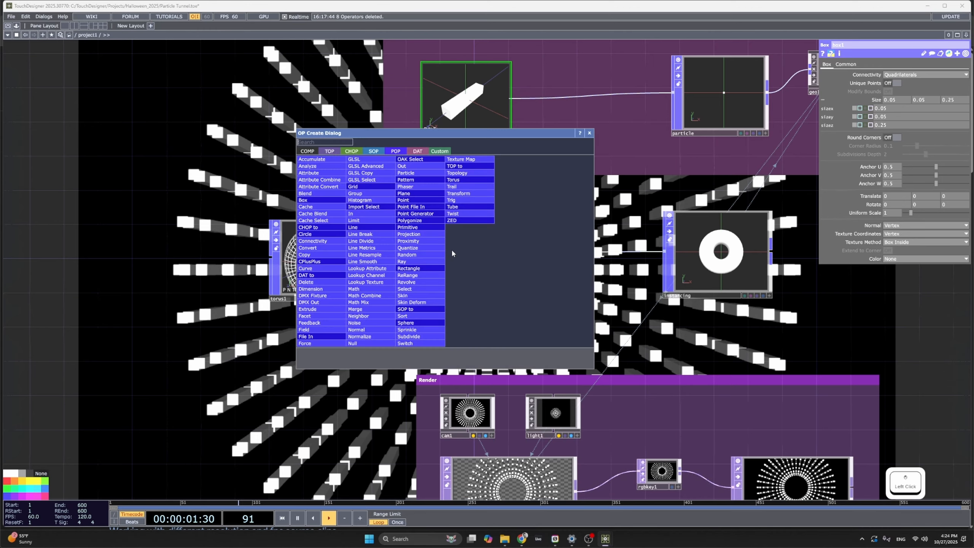
type("sprinkle")
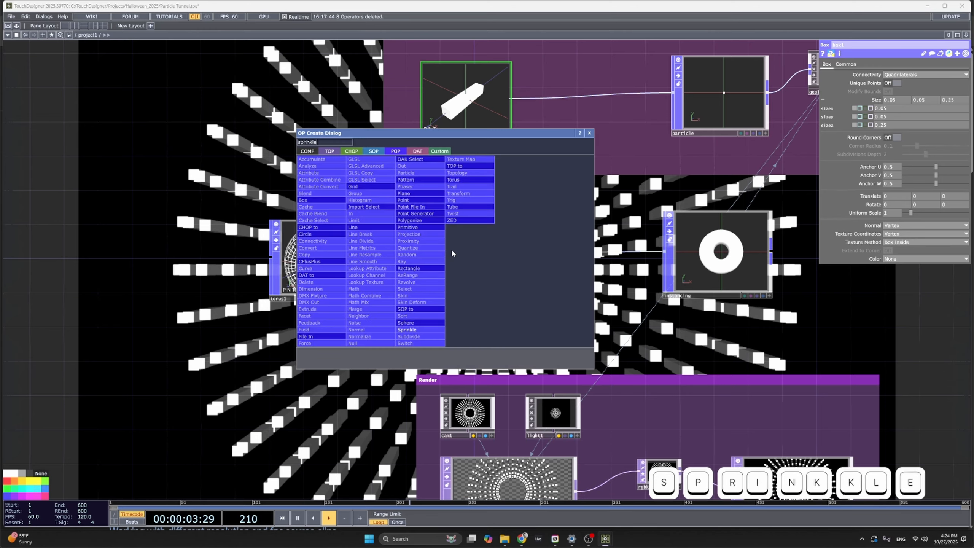
left_click(406, 329)
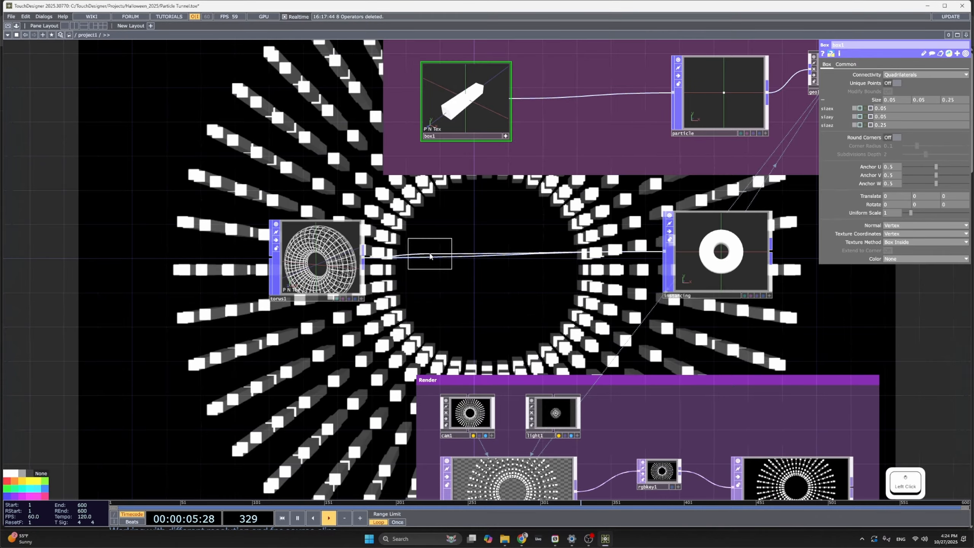
left_click(418, 260)
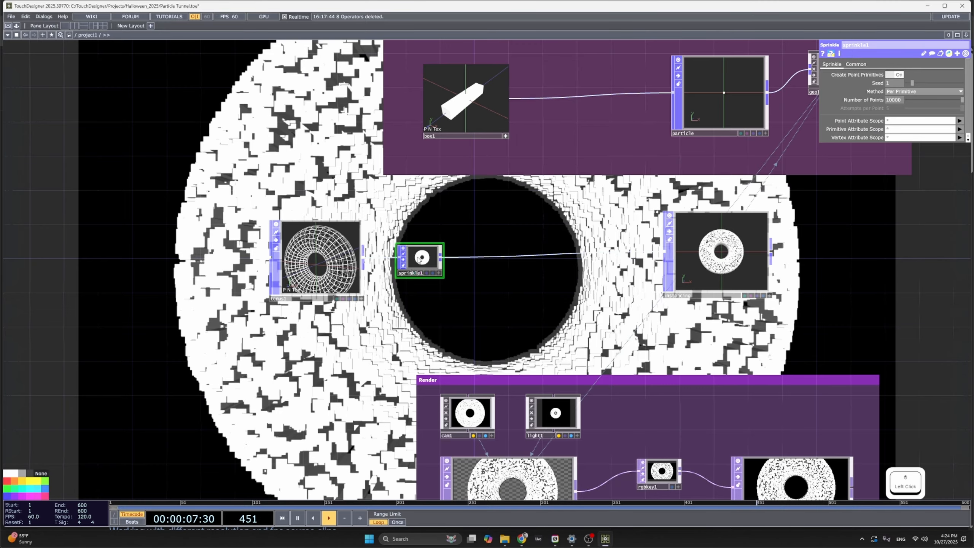
Set the Sprinkle method to Volume so points scatter inside the torus, checking the result in the node's viewer.
scroll(419, 260, "up", 10)
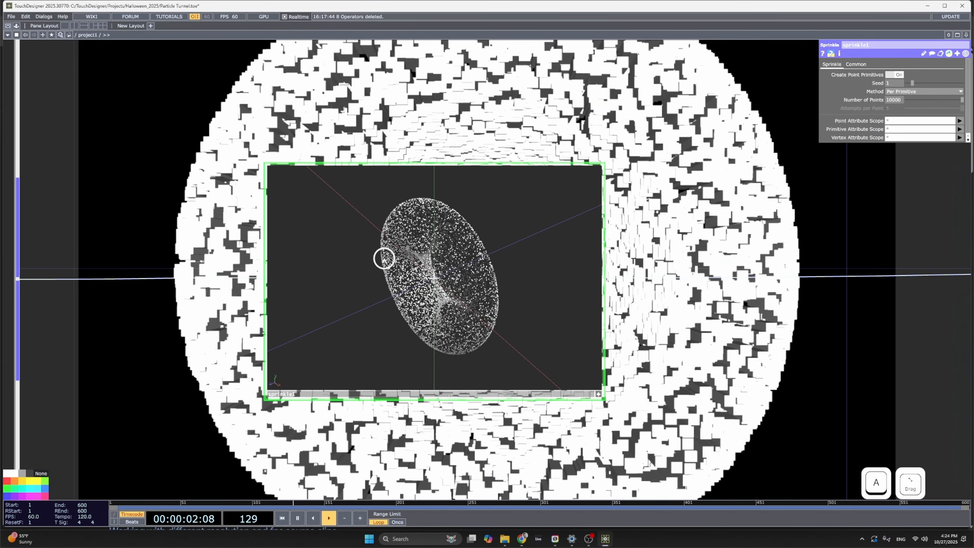
left_click_drag(385, 257, 406, 250)
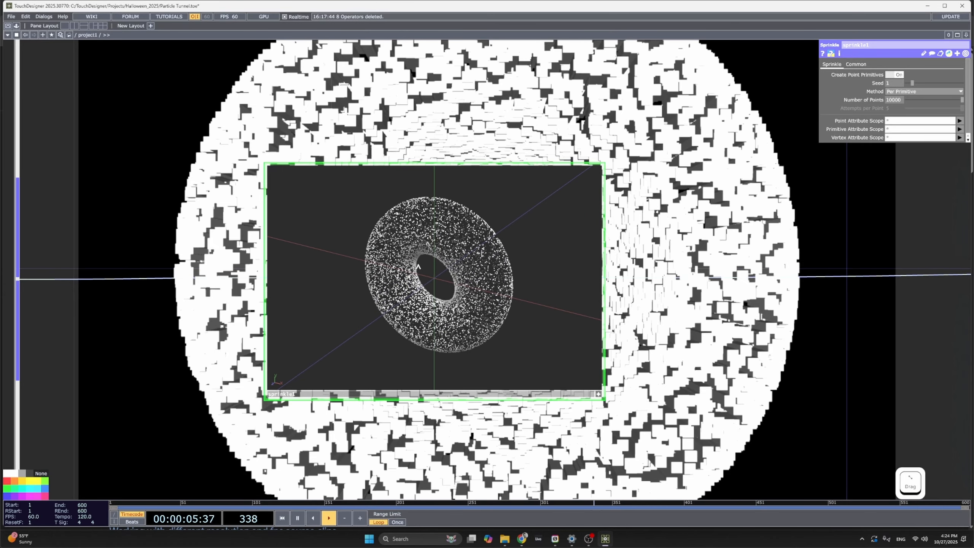
mouse_move(474, 264)
left_mouse_down()
mouse_move(435, 253)
mouse_move(424, 231)
mouse_move(474, 240)
mouse_move(492, 253)
mouse_move(487, 270)
mouse_move(471, 274)
mouse_move(446, 257)
mouse_move(467, 253)
left_mouse_up()
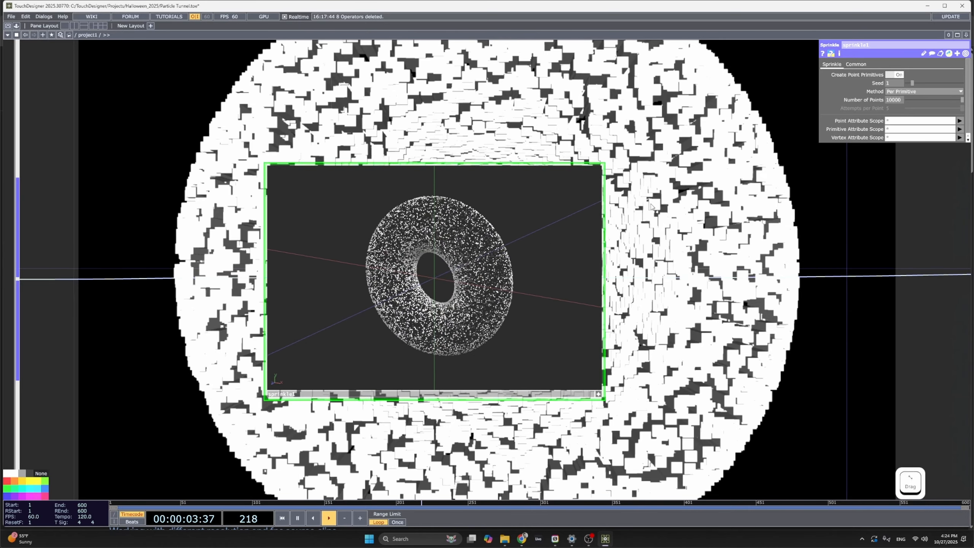
left_click(918, 92)
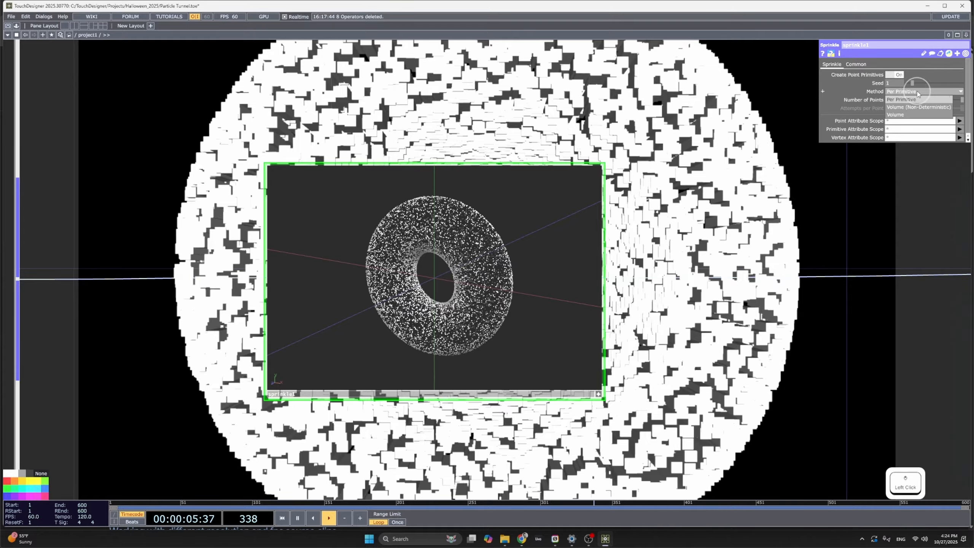
left_click(911, 112)
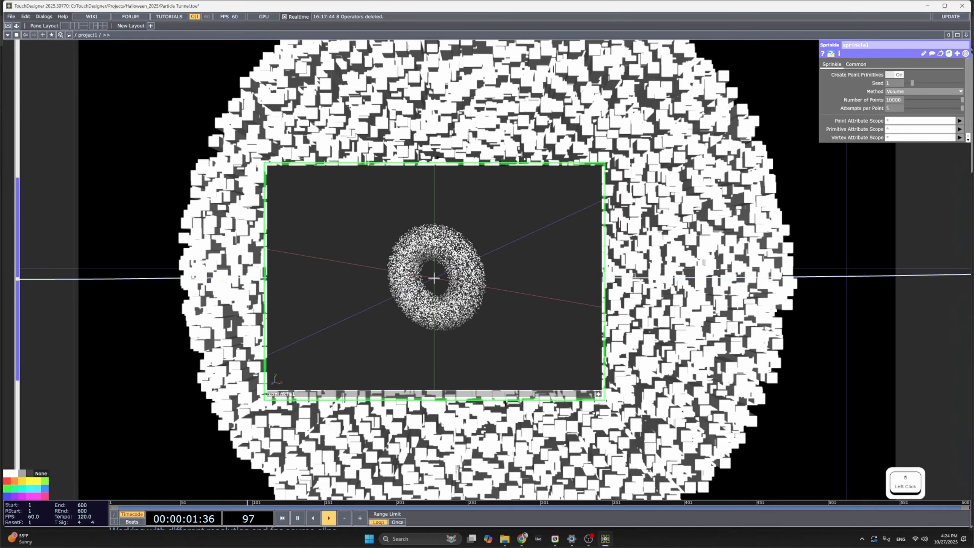
mouse_move(441, 252)
left_mouse_down()
mouse_move(408, 261)
mouse_move(448, 251)
left_mouse_up()
left_click(599, 394)
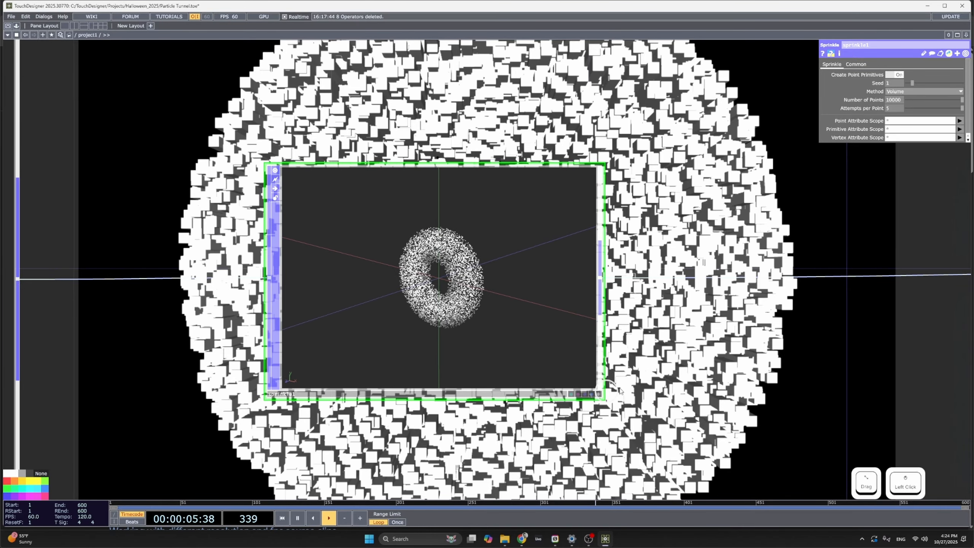
Set the Sprinkle's number of points to 1000.
scroll(619, 391, "down", 10)
left_click_drag(751, 373, 522, 365)
scroll(601, 359, "down", 3)
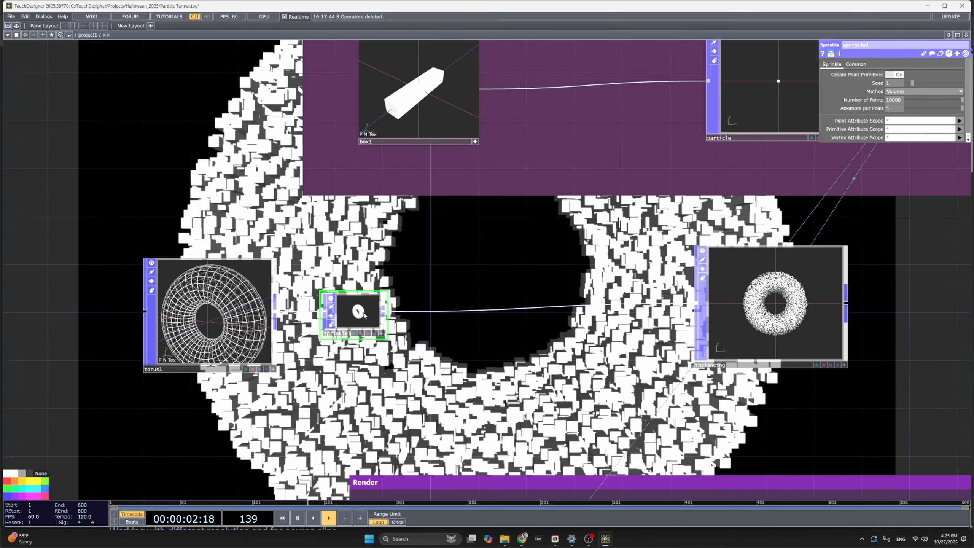
left_click(904, 104)
key("BackSpace")
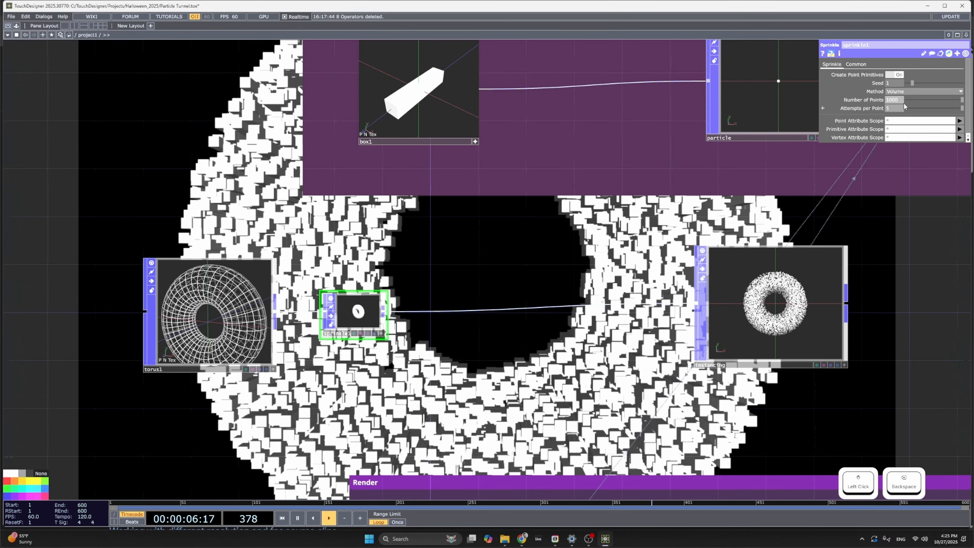
key("Return")
Insert a Transform POP on the wire between the Sprinkle and the instancing null.
left_click_drag(600, 263, 505, 287)
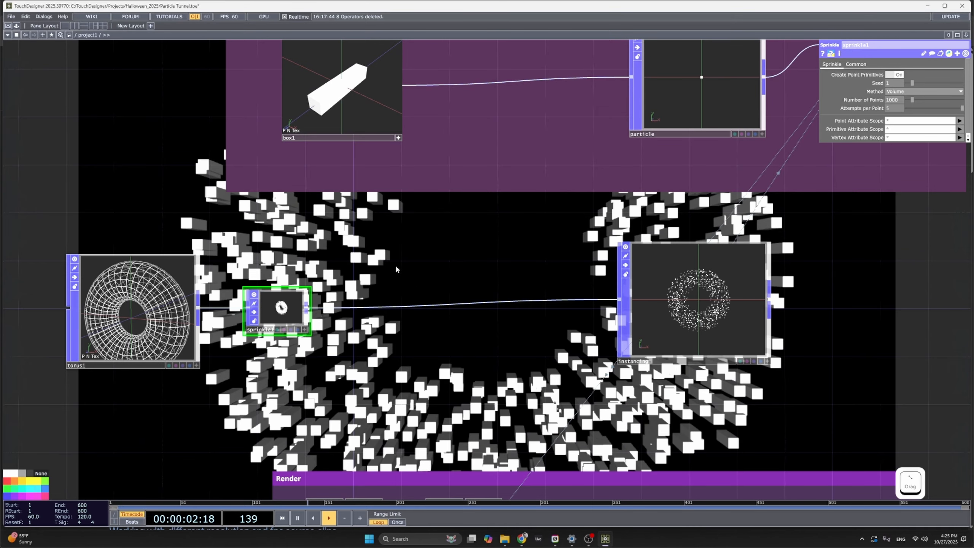
right_click(564, 301)
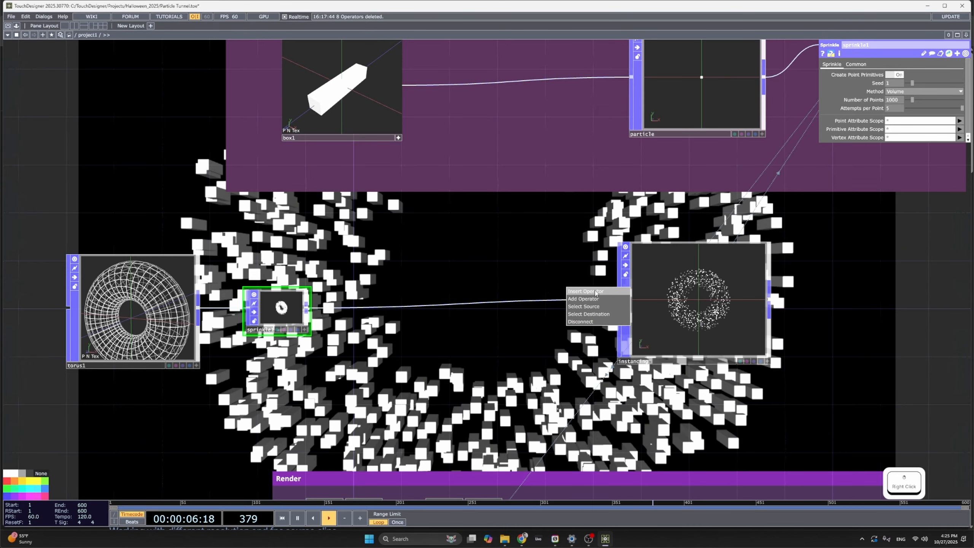
left_click(595, 292)
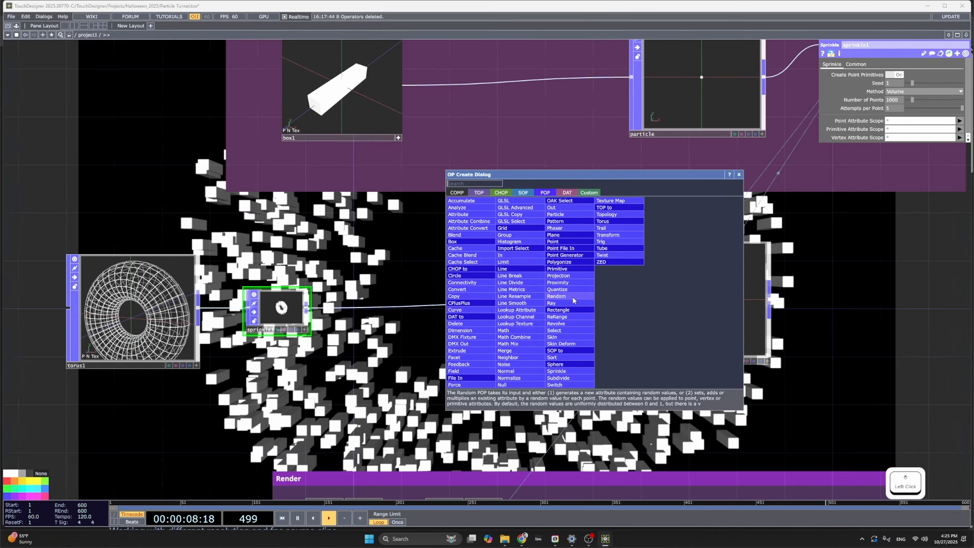
type("transform")
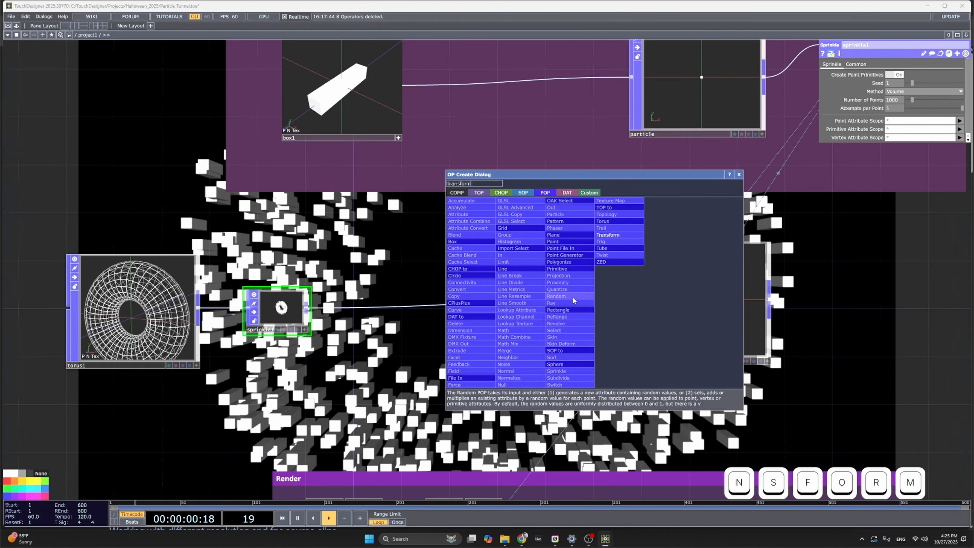
left_click(608, 235)
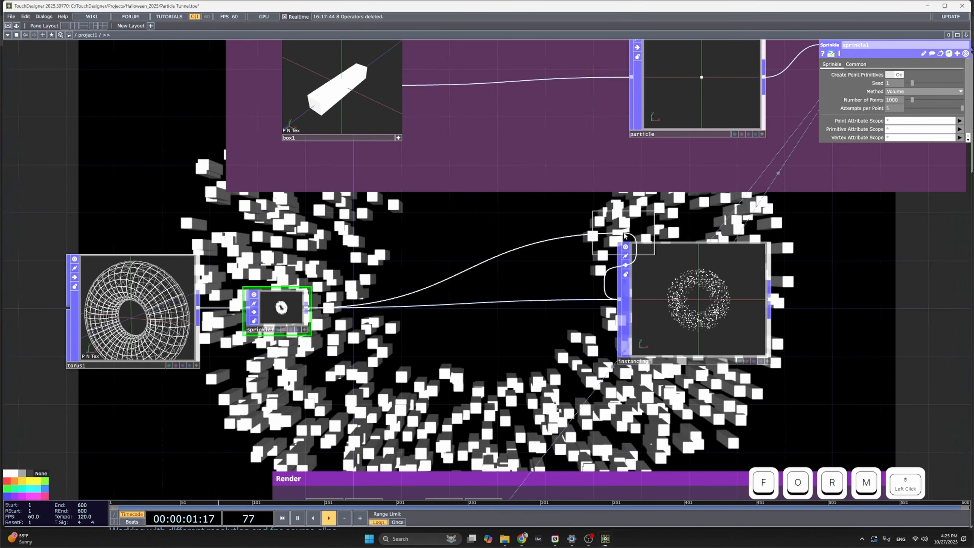
left_click(550, 302)
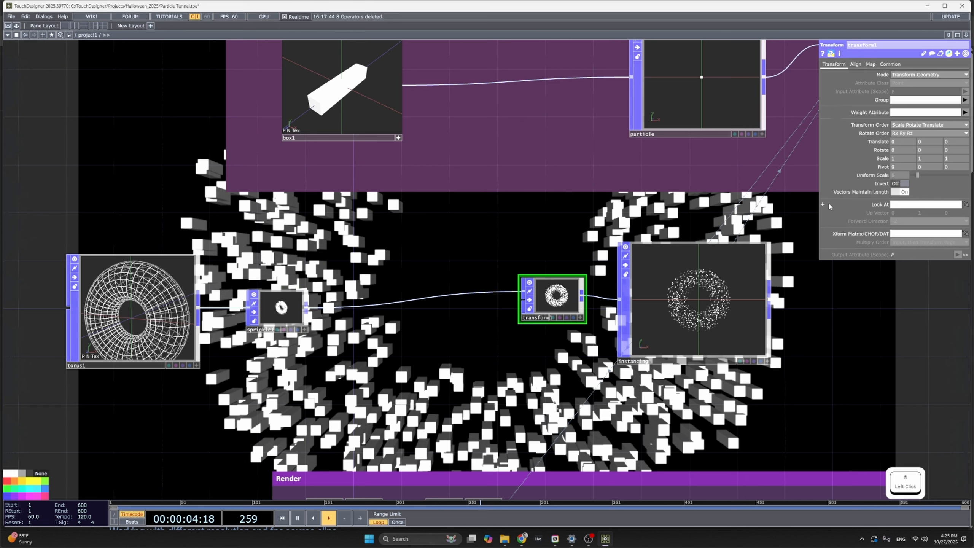
Stretch the point cloud into a tunnel by setting the Transform's Z scale to 11.7.
left_click(882, 159)
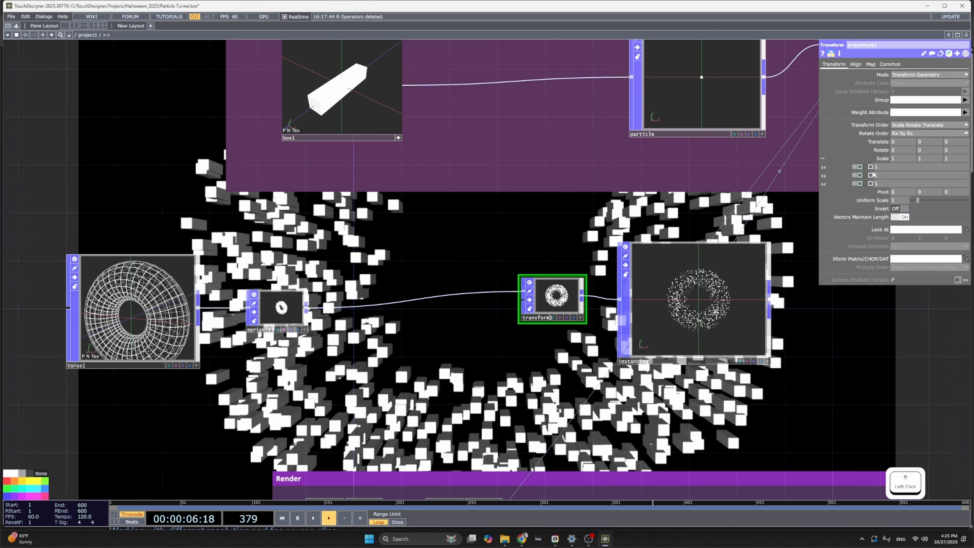
middle_click_drag(873, 184, 972, 175)
scroll(582, 357, "up", 3)
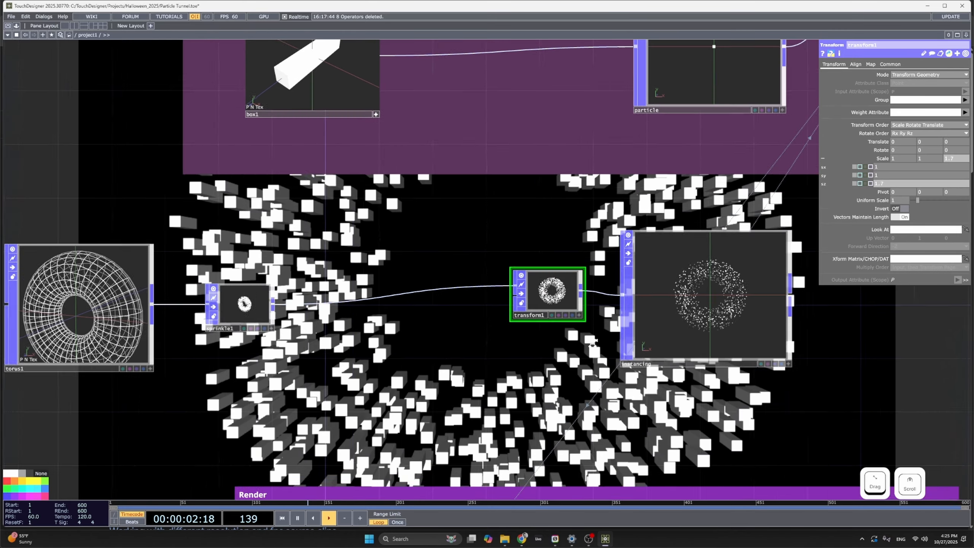
left_click_drag(582, 357, 568, 374)
left_click(525, 308)
key("a")
left_click_drag(523, 304, 491, 307)
left_click(950, 158)
middle_click_drag(950, 158, 972, 148)
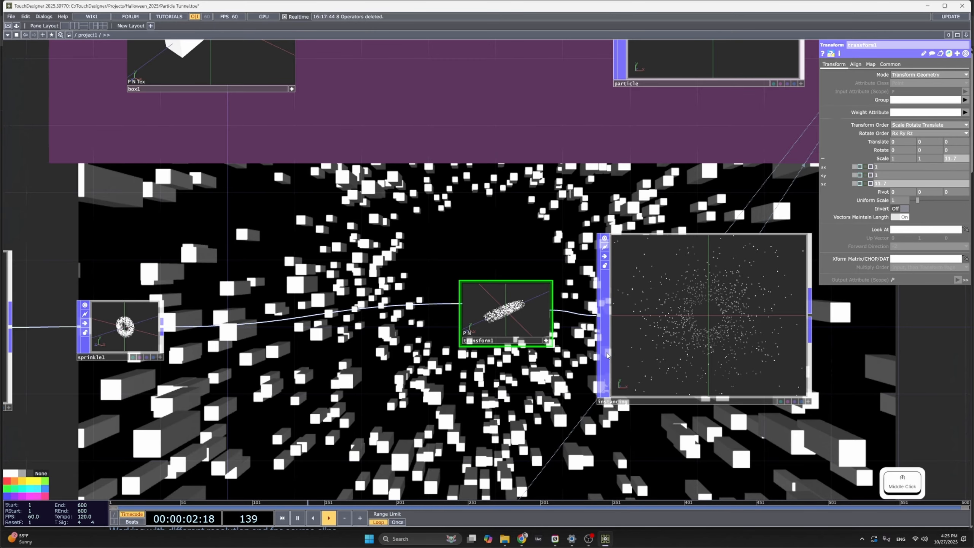
left_click(825, 156)
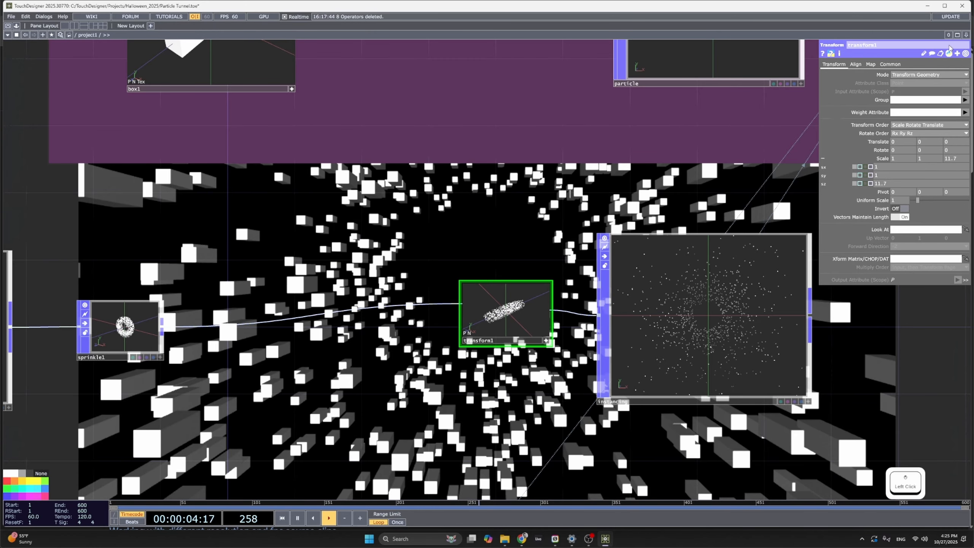
Split the network pane left/right and switch the new pane to a Geometry Viewer framing the whole instanced tunnel.
left_click(966, 35)
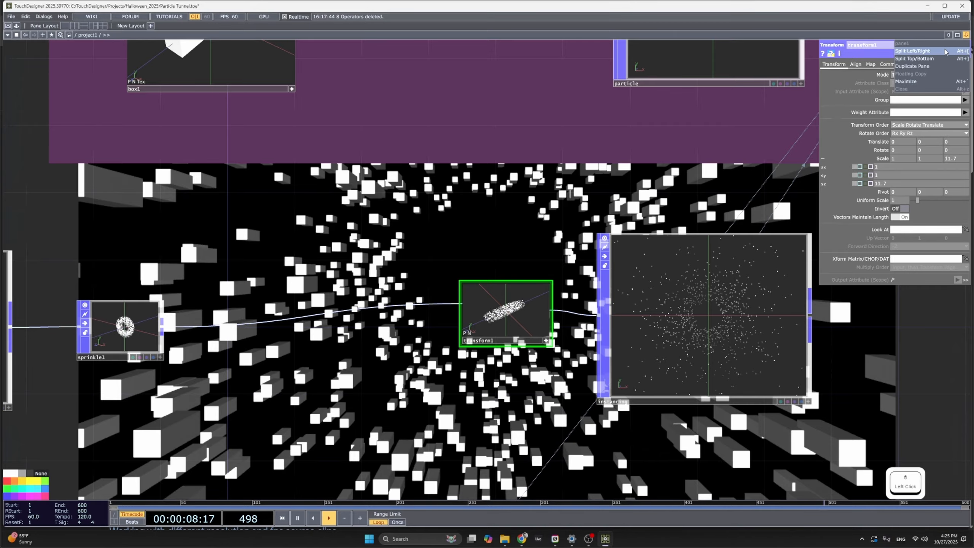
left_click(921, 51)
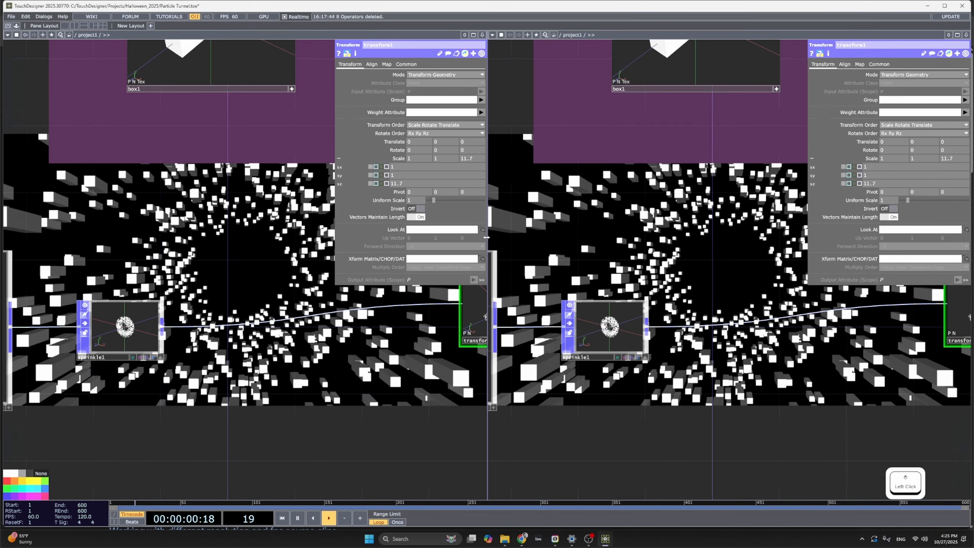
left_click_drag(486, 237, 546, 211)
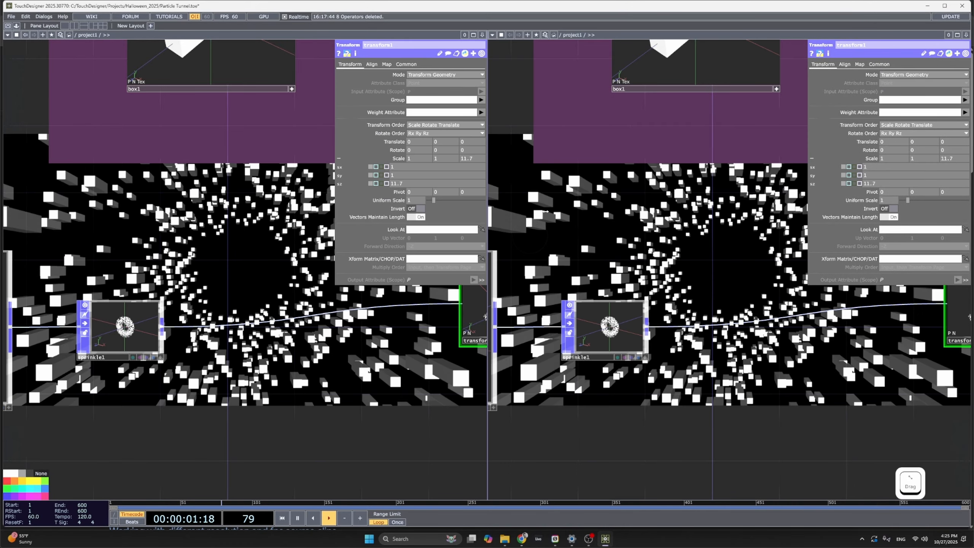
left_click(493, 35)
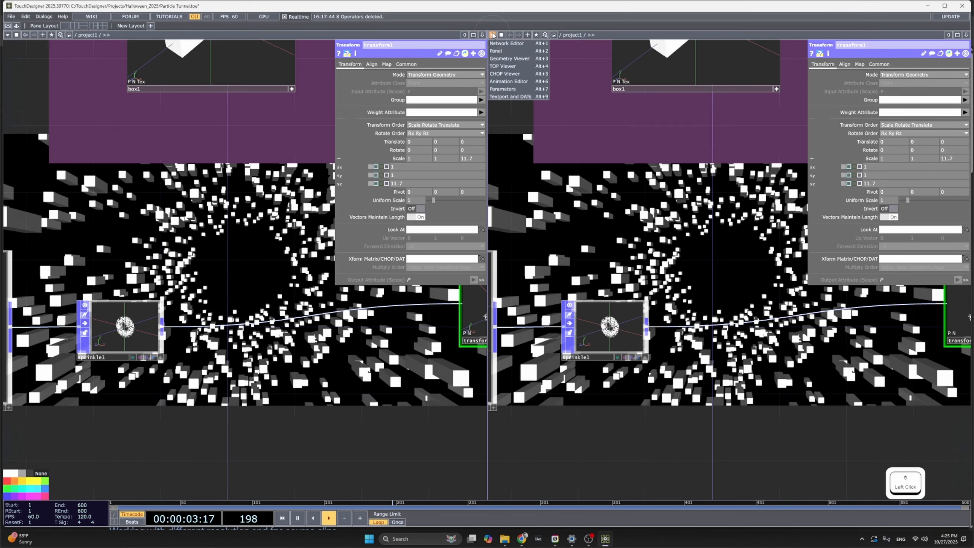
left_click(506, 58)
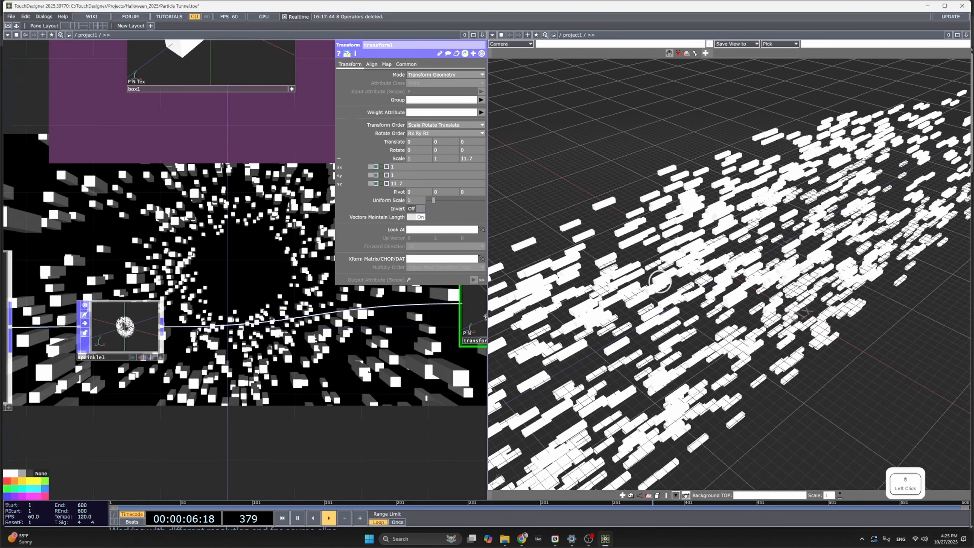
scroll(668, 292, "down", 5)
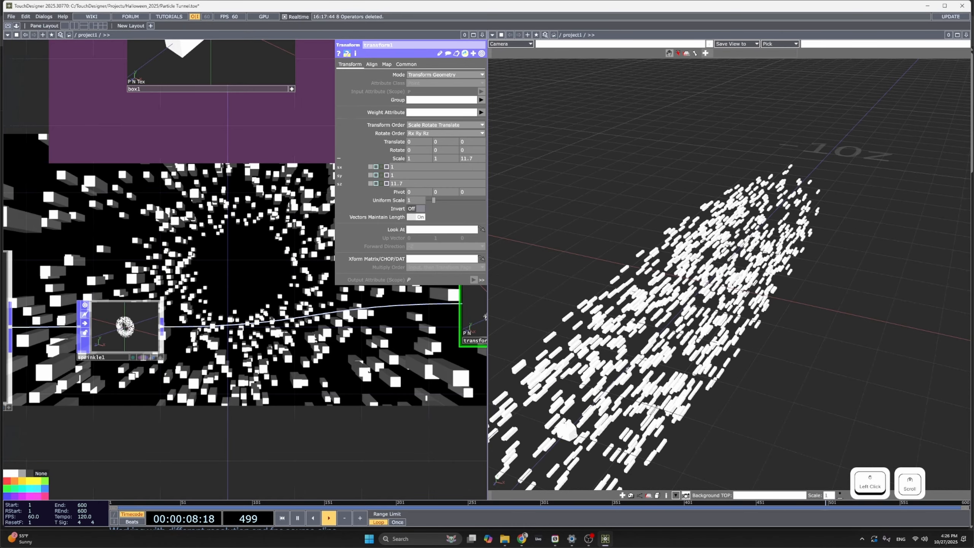
scroll(628, 370, "down", 2)
left_click_drag(628, 370, 636, 304)
scroll(636, 304, "up", 4)
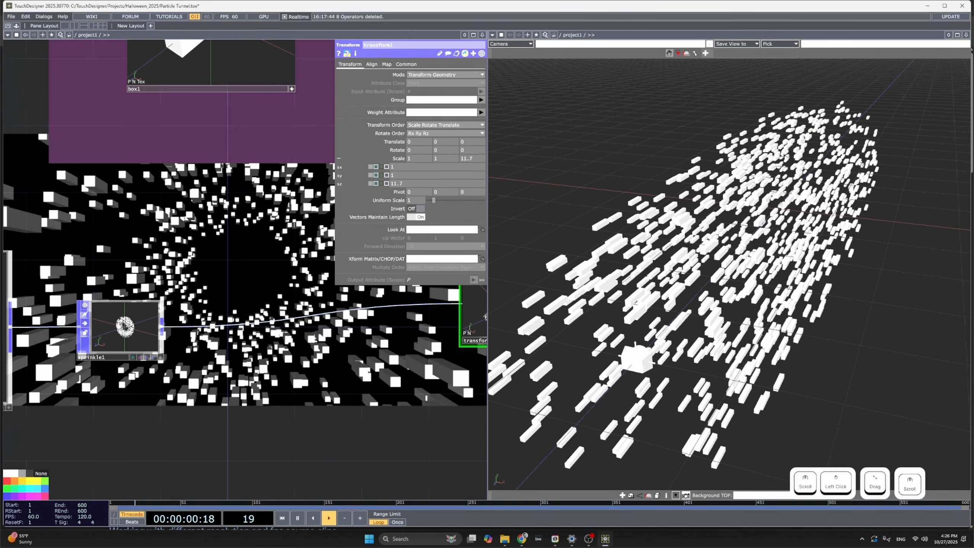
mouse_move(649, 355)
left_mouse_down()
mouse_move(627, 363)
mouse_move(647, 363)
left_mouse_up()
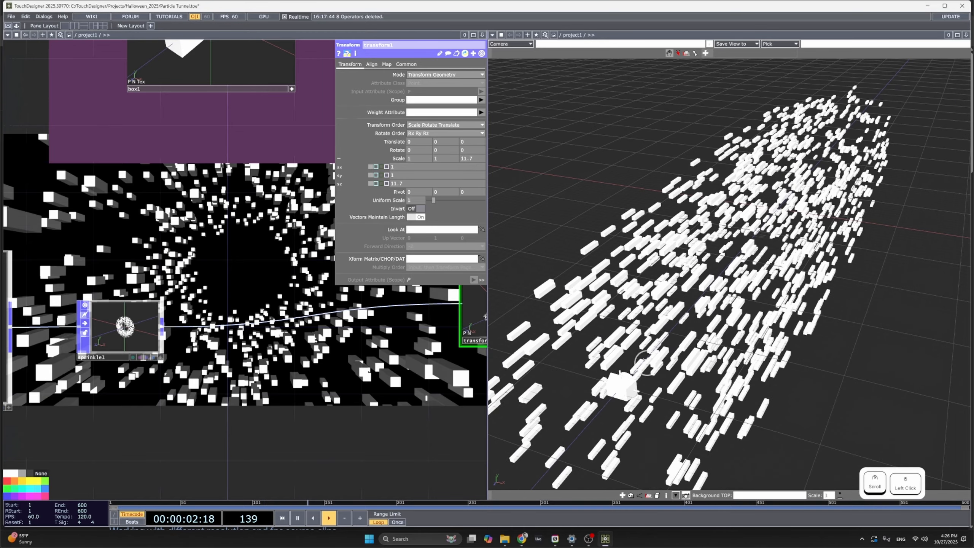
Move the camera to the origin by setting its Z translate to 0, checking its position inside the tunnel.
left_click_drag(393, 351, 305, 361)
scroll(305, 362, "down", 2)
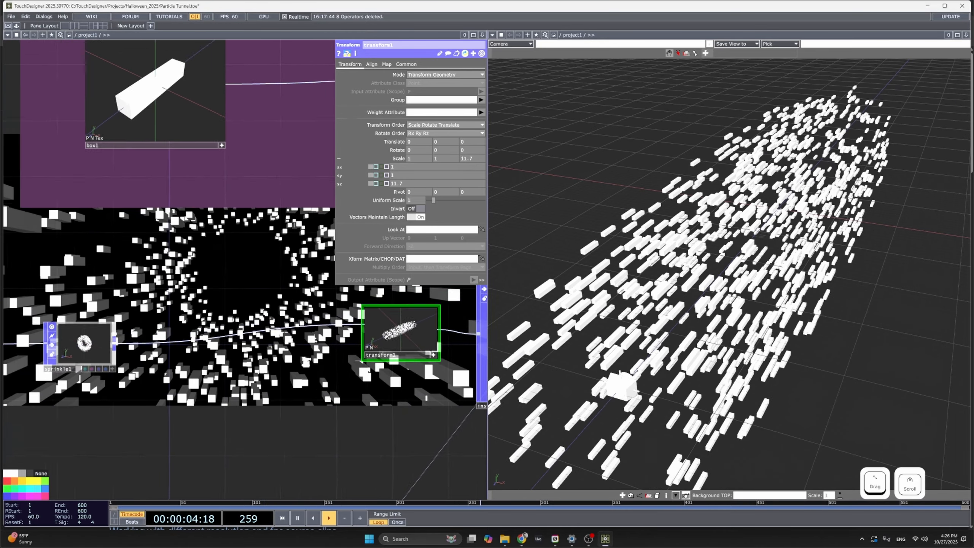
scroll(305, 362, "down", 3)
left_click_drag(354, 414, 352, 340)
scroll(270, 339, "down", 2)
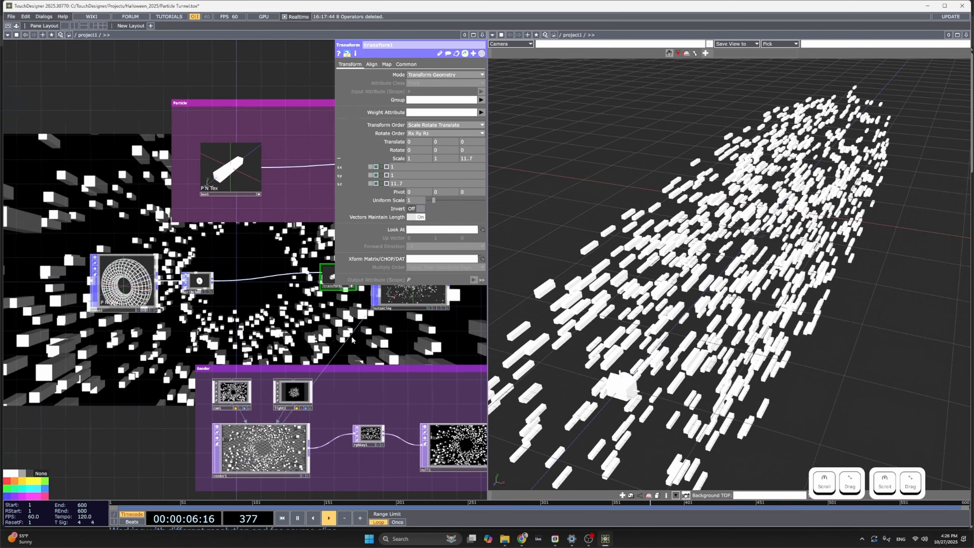
left_click(238, 397)
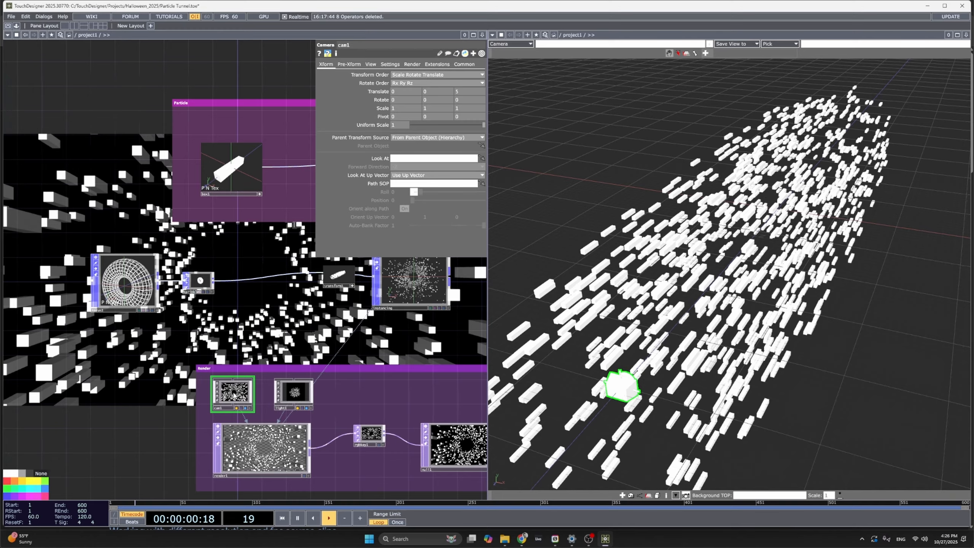
middle_click(468, 93)
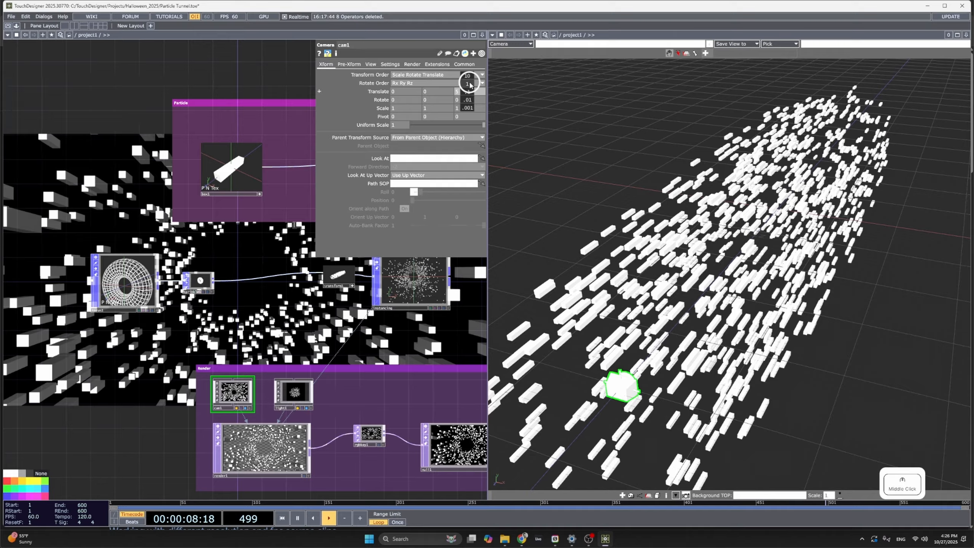
middle_click_drag(468, 84, 373, 87)
left_click_drag(802, 246, 768, 249)
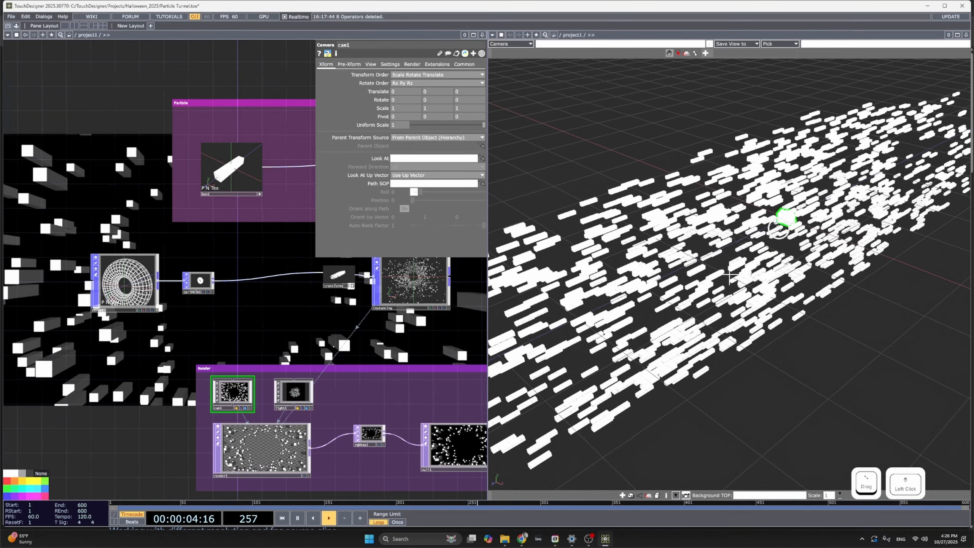
right_click_drag(767, 249, 725, 289)
scroll(726, 290, "down", 4)
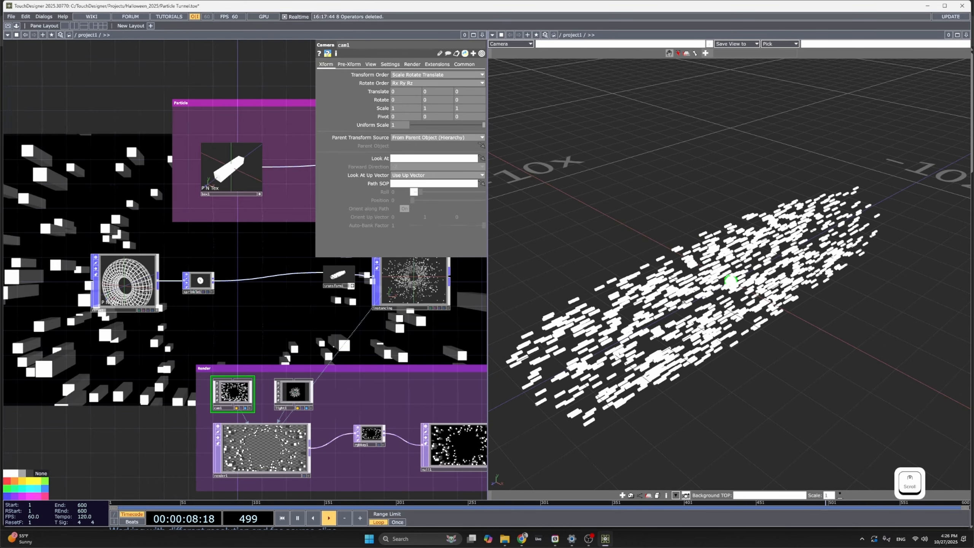
scroll(751, 313, "up", 2)
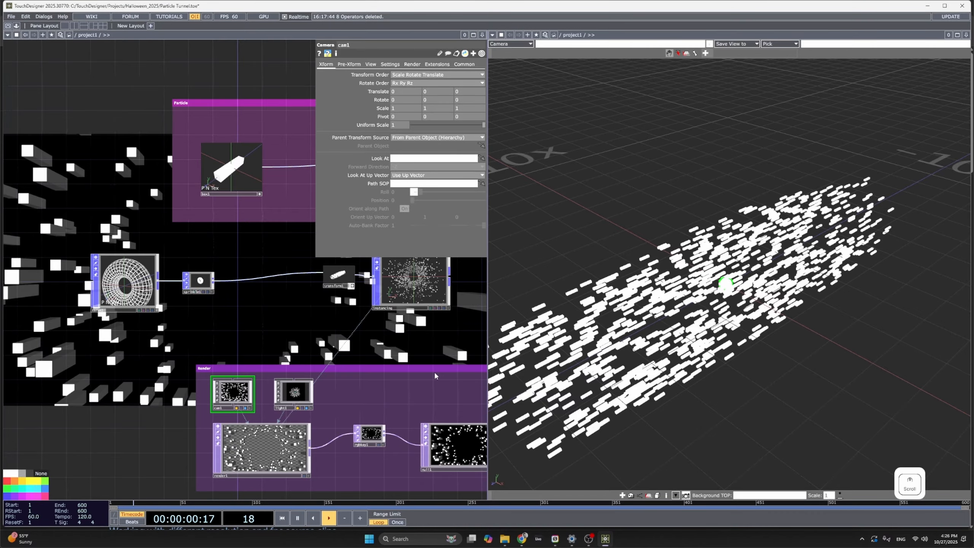
Shift the point cloud in front of the camera by setting the Transform POP's Z translate to -5.
left_click(315, 320)
scroll(355, 280, "up", 3)
left_click(320, 272)
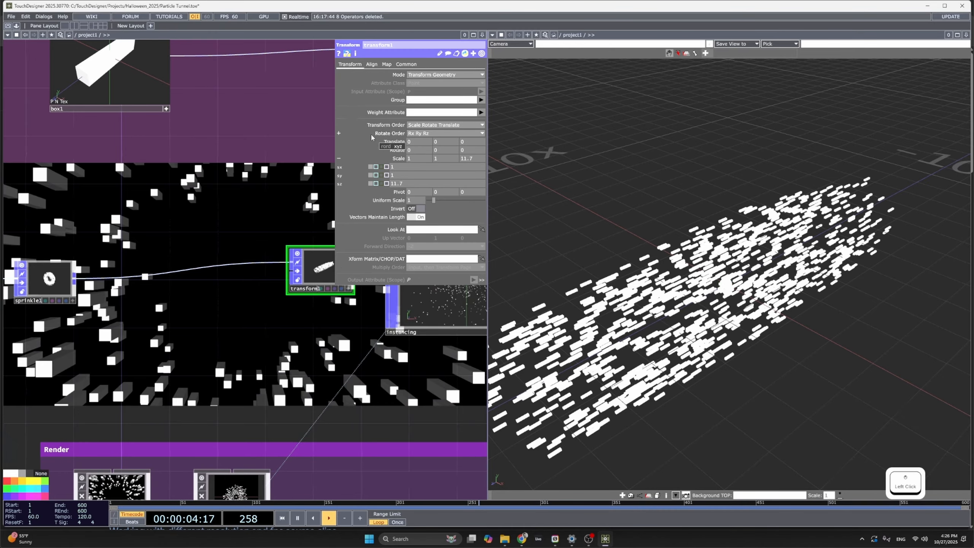
left_click_drag(467, 142, 379, 135)
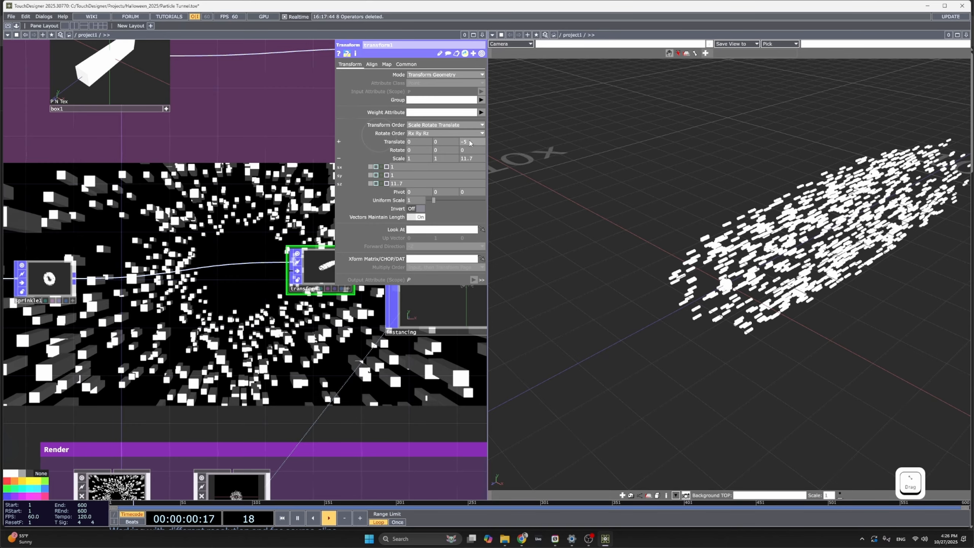
left_click_drag(340, 327, 241, 340)
left_click_drag(736, 295, 783, 273)
scroll(319, 366, "down", 3)
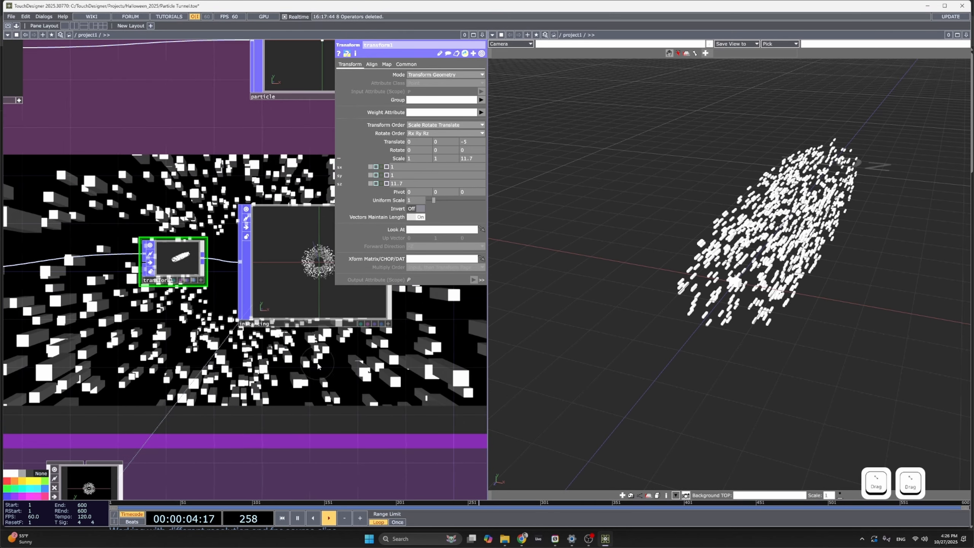
Close the Geometry Viewer pane so that only the network editor remains.
left_click(492, 35)
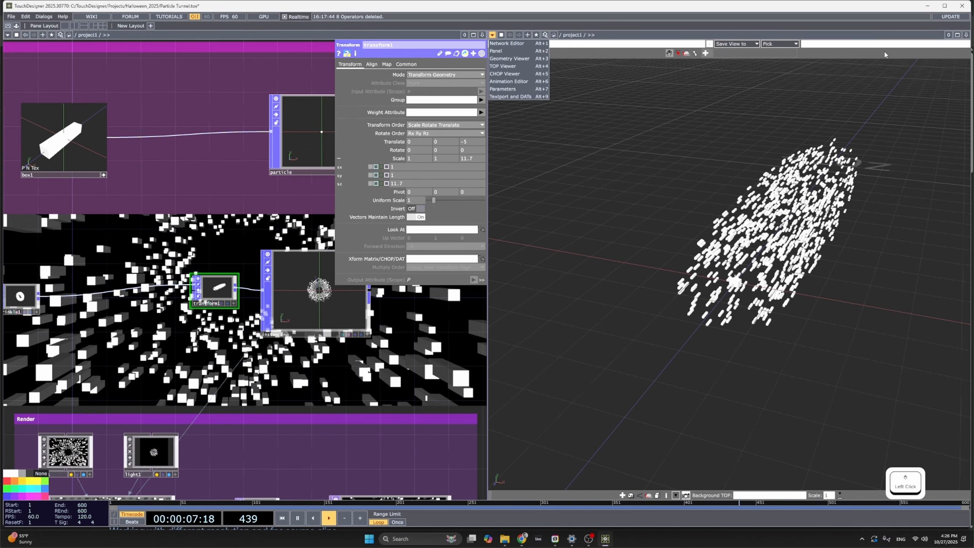
left_click(966, 35)
left_click(967, 35)
left_click(936, 82)
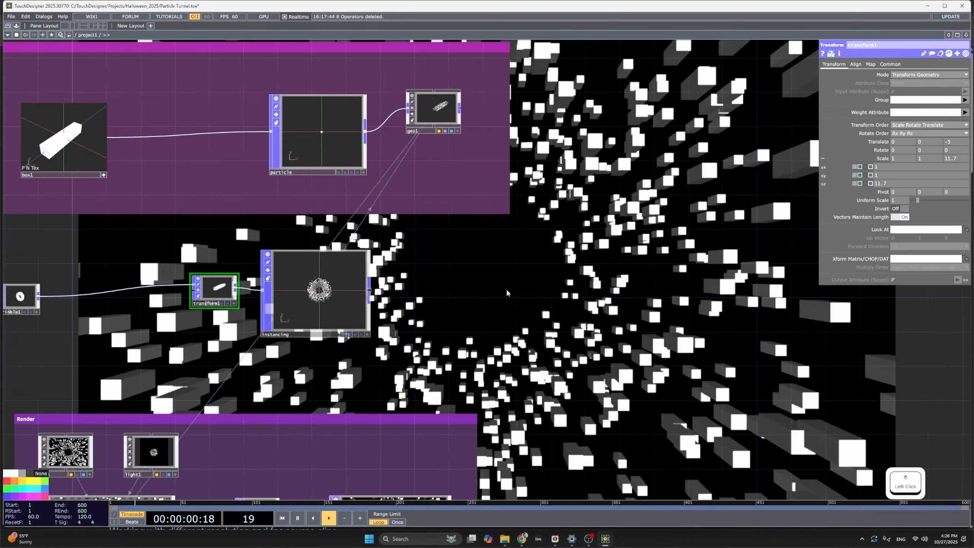
Widen the camera's FOV Angle to 100 for a stronger tunnel perspective.
left_click_drag(508, 293, 502, 237)
scroll(518, 242, "down", 5)
left_click_drag(564, 235, 701, 243)
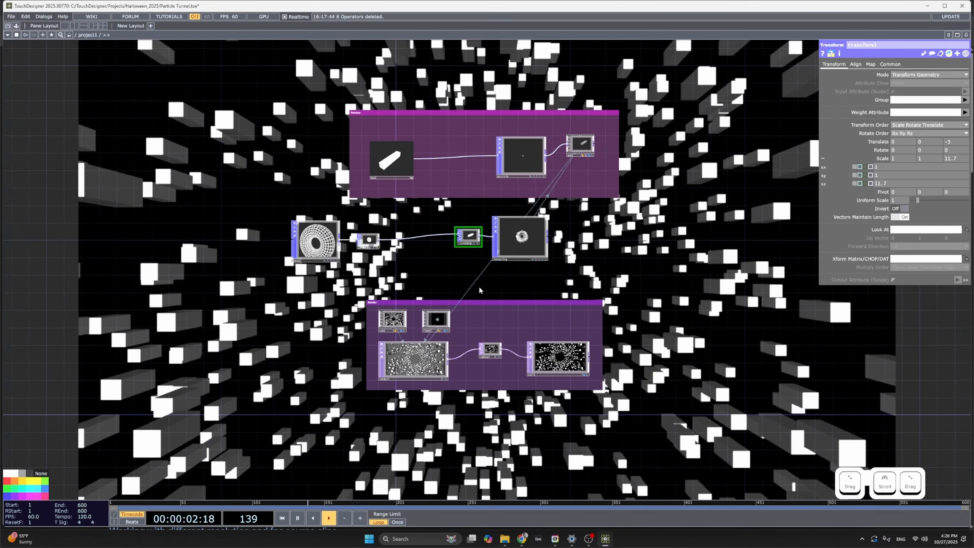
left_click(392, 319)
scroll(520, 290, "up", 3)
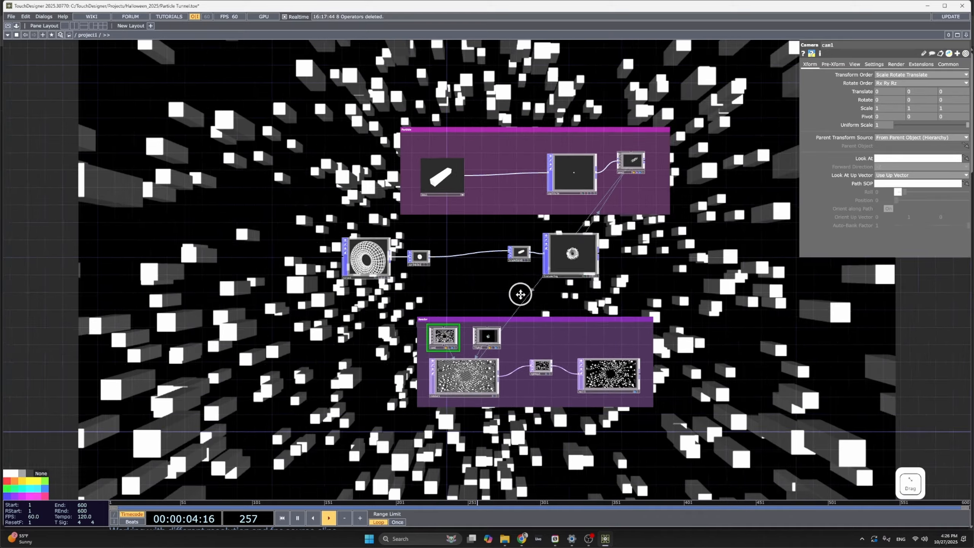
scroll(520, 293, "up", 1)
left_click_drag(564, 303, 578, 301)
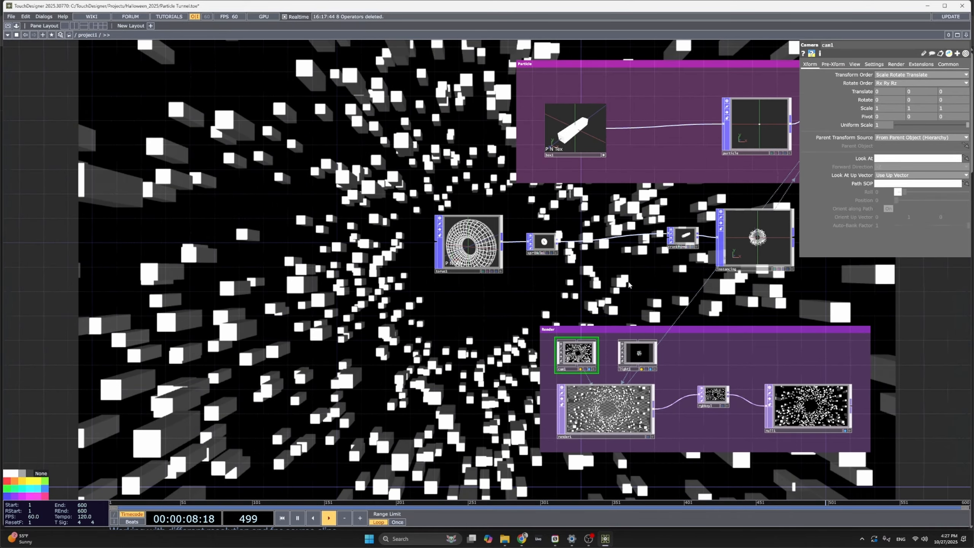
scroll(629, 293, "up", 3)
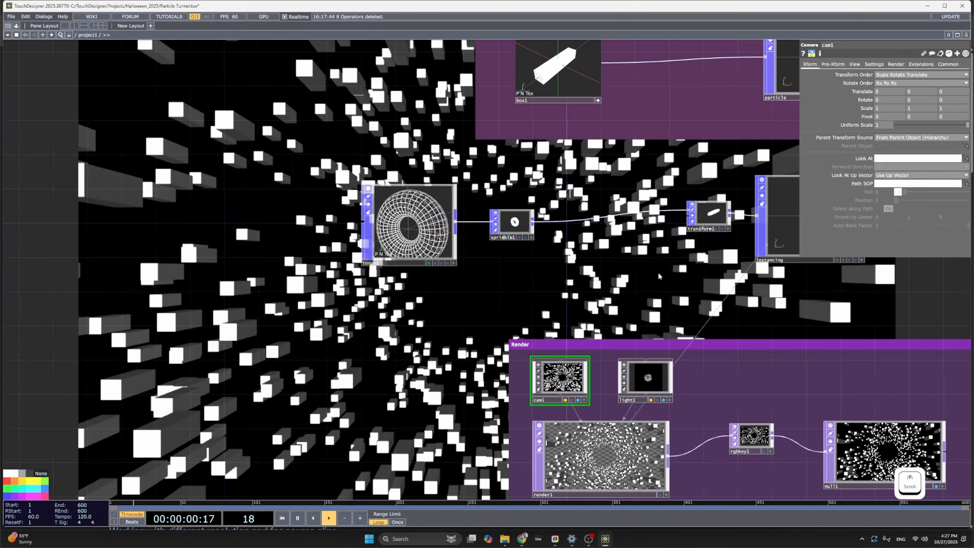
scroll(659, 279, "up", 3)
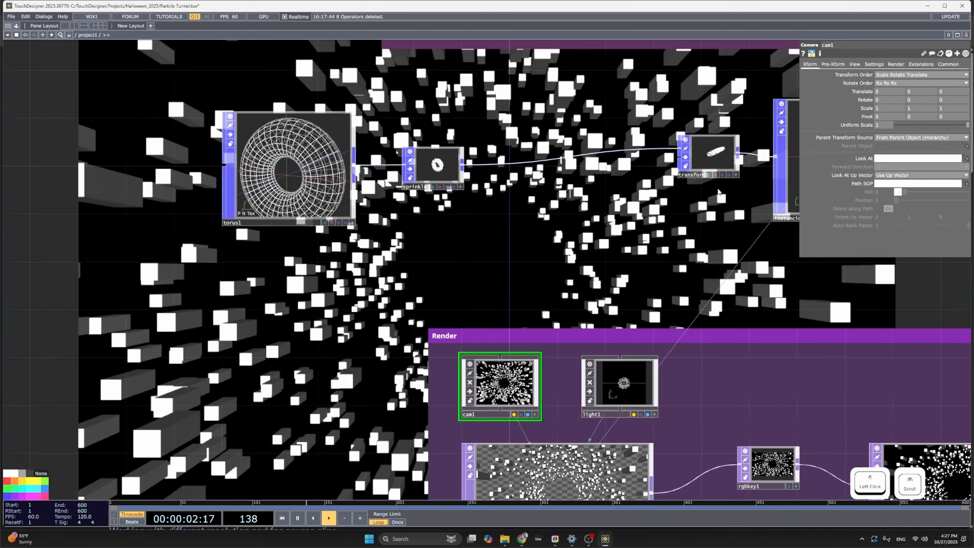
left_click(856, 64)
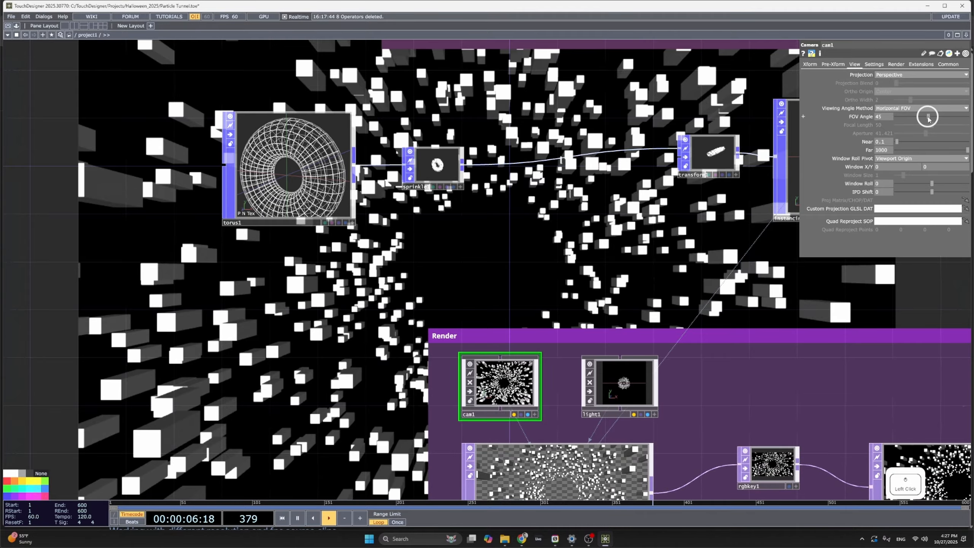
left_click_drag(928, 118, 972, 122)
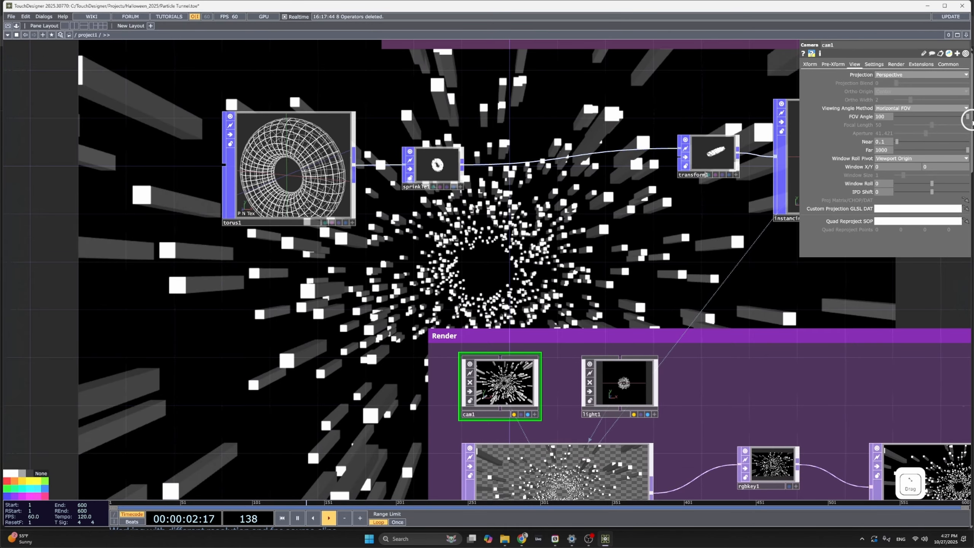
Lengthen the tunnel by setting the Transform POP's Z scale to 13.7.
scroll(661, 286, "down", 6)
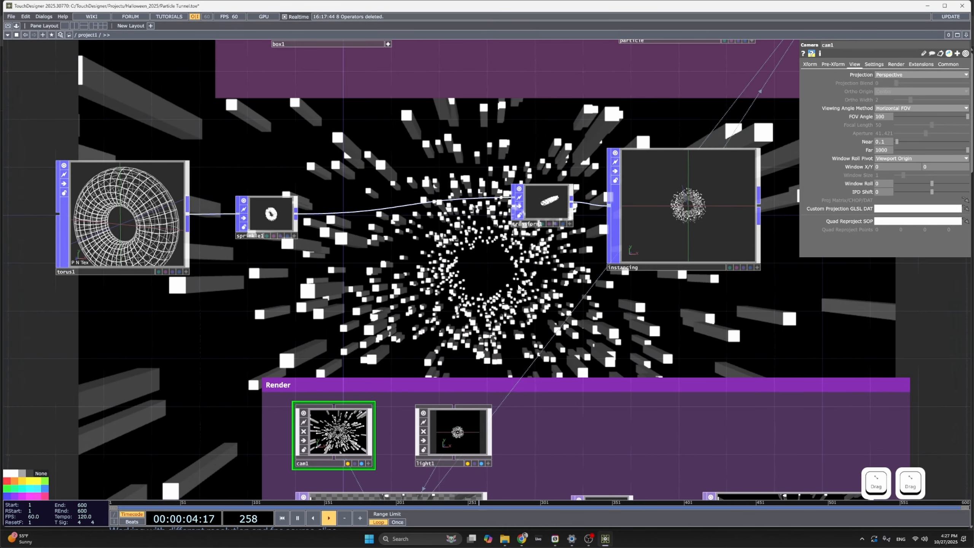
left_click_drag(729, 268, 697, 301)
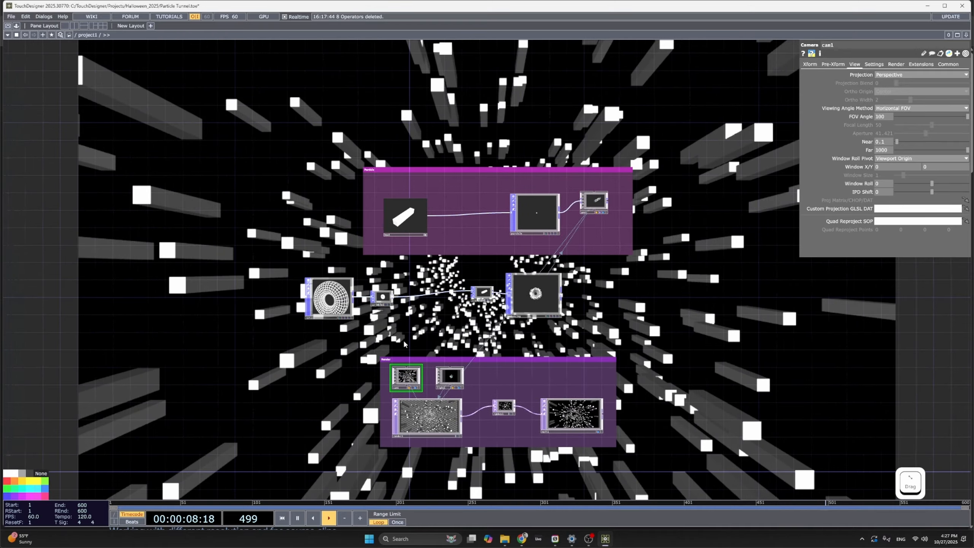
scroll(483, 313, "up", 3)
scroll(486, 313, "up", 5)
left_click(476, 303)
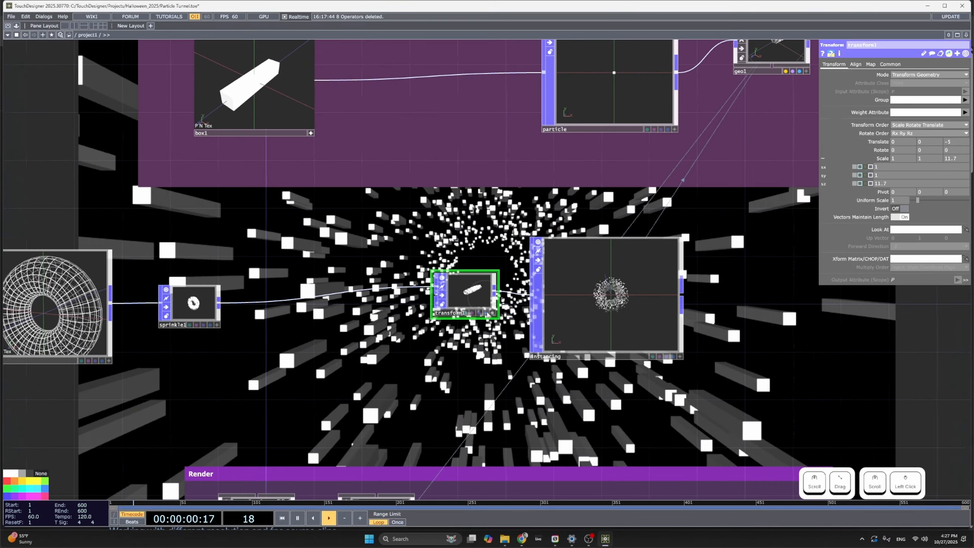
left_click(488, 371)
scroll(480, 353, "up", 5)
left_click_drag(529, 314, 555, 351)
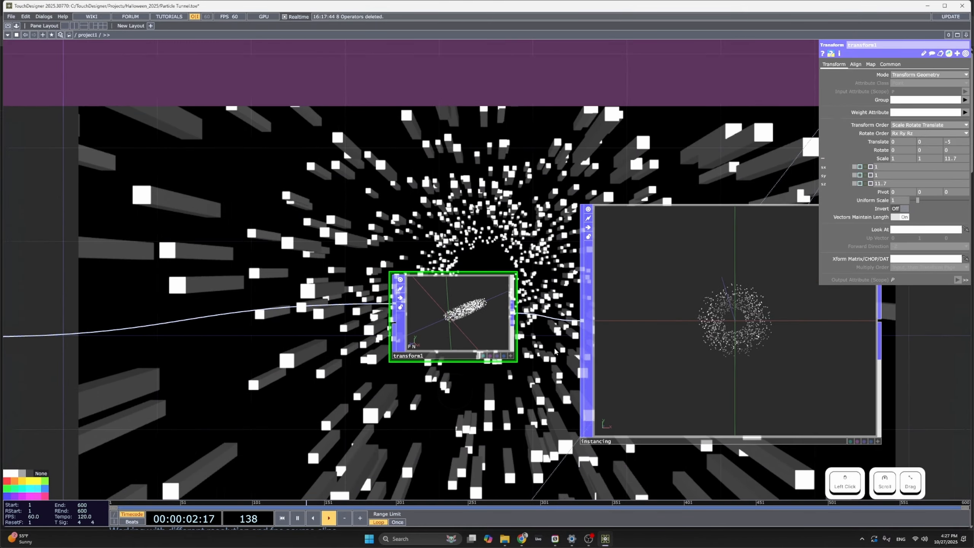
middle_click_drag(954, 158, 973, 150)
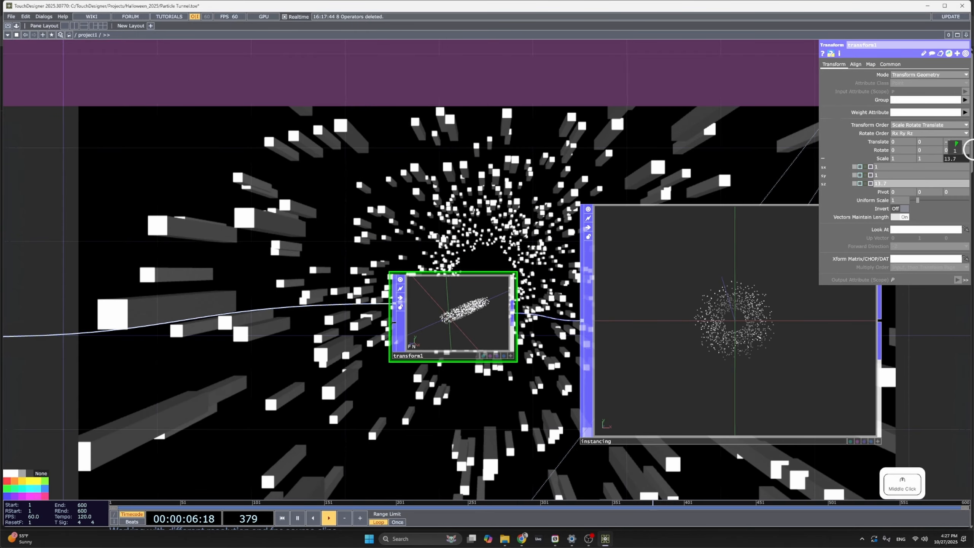
scroll(393, 369, "down", 5)
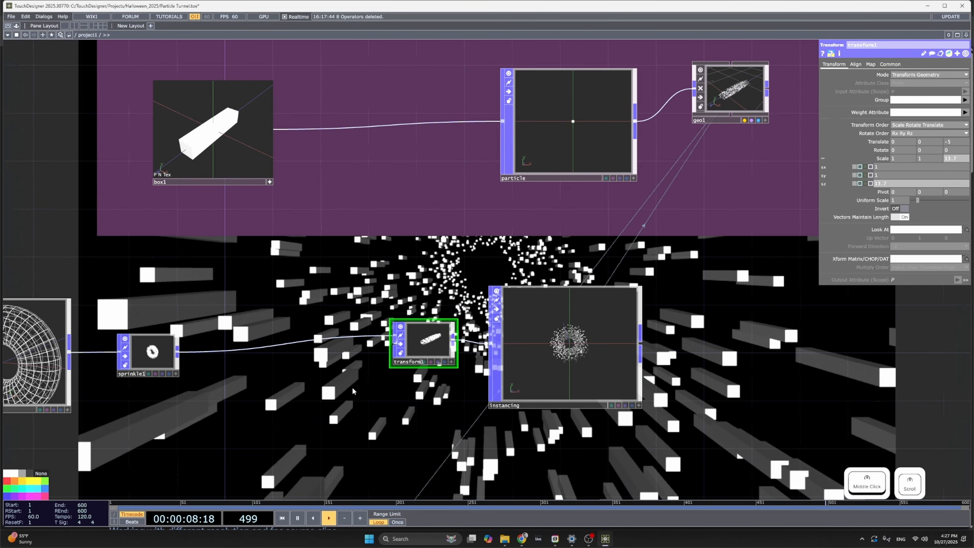
left_click_drag(391, 386, 667, 348)
scroll(546, 337, "down", 4)
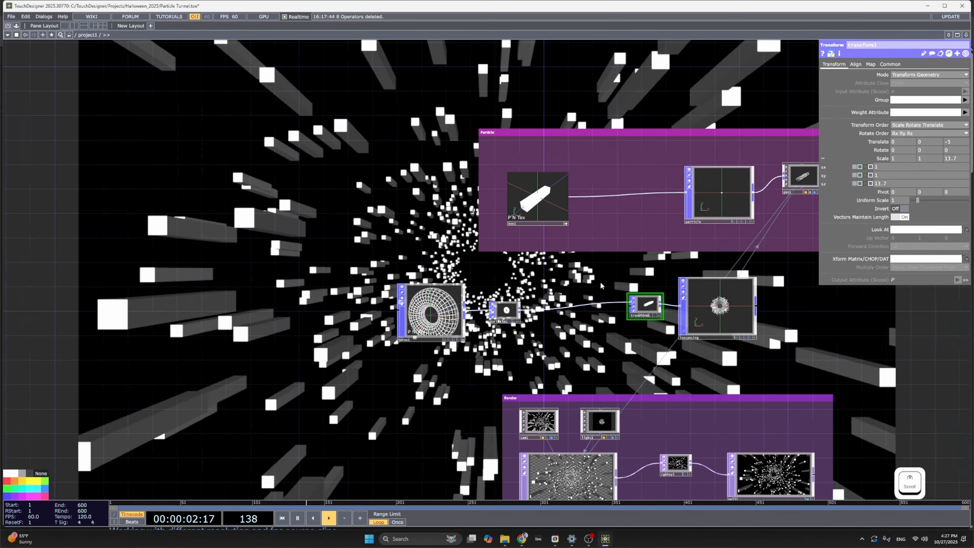
left_click_drag(755, 375, 539, 337)
left_click_drag(457, 274, 309, 298)
scroll(309, 298, "down", 2)
left_click(435, 299)
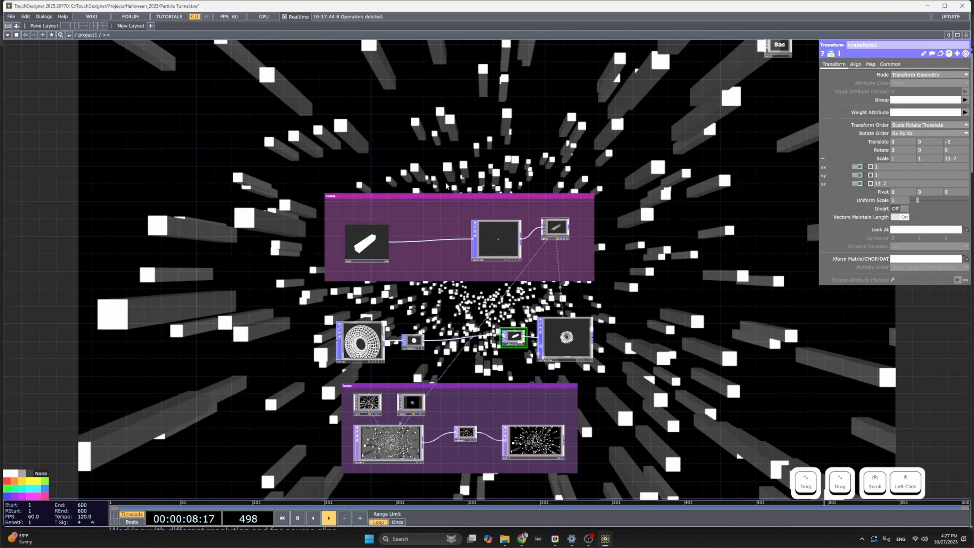
Move the Particle group up and frame the torus-to-instancing chain in a magenta annotation titled Instancing.
left_click_drag(439, 197, 443, 132)
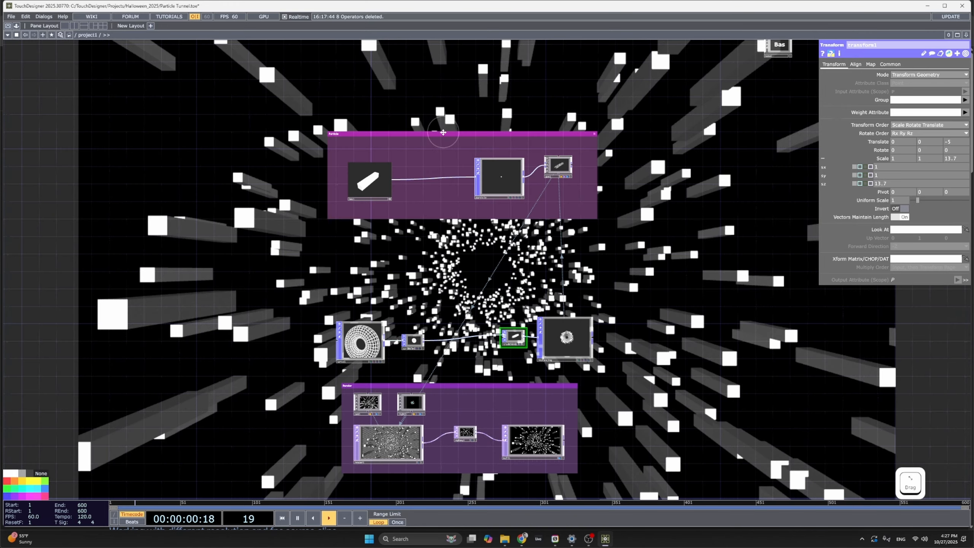
scroll(317, 286, "up", 3)
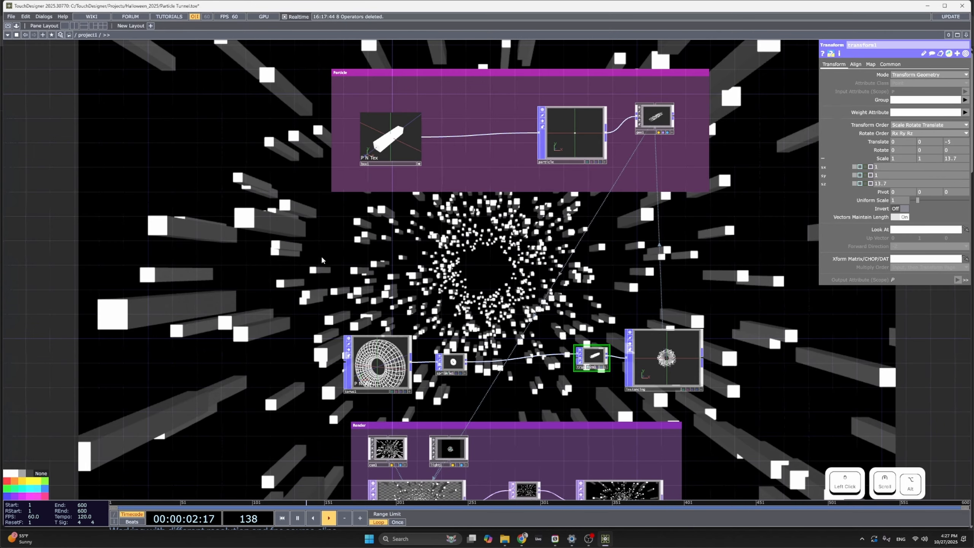
mouse_move(322, 258)
left_mouse_down("alt")
mouse_move(559, 374)
mouse_move(718, 406)
left_mouse_up("alt")
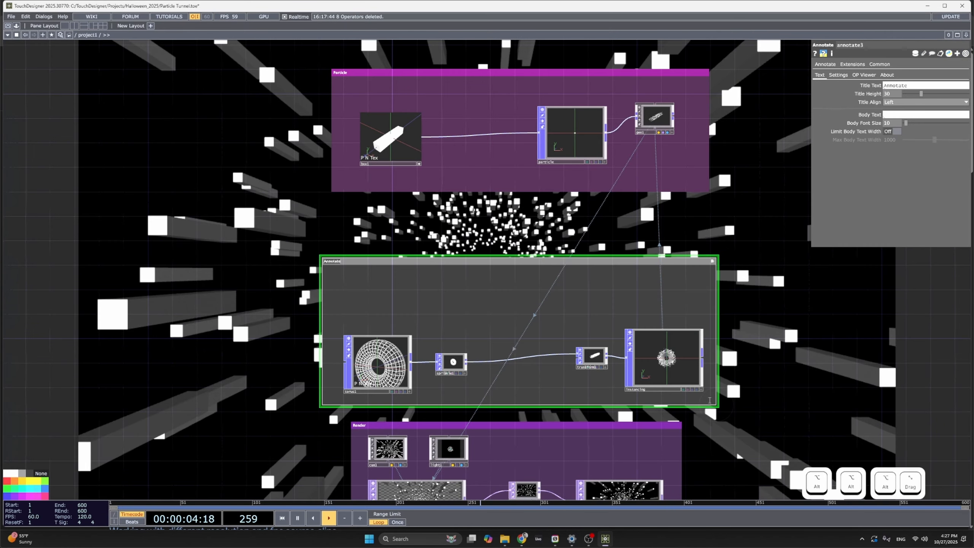
type("Instancing")
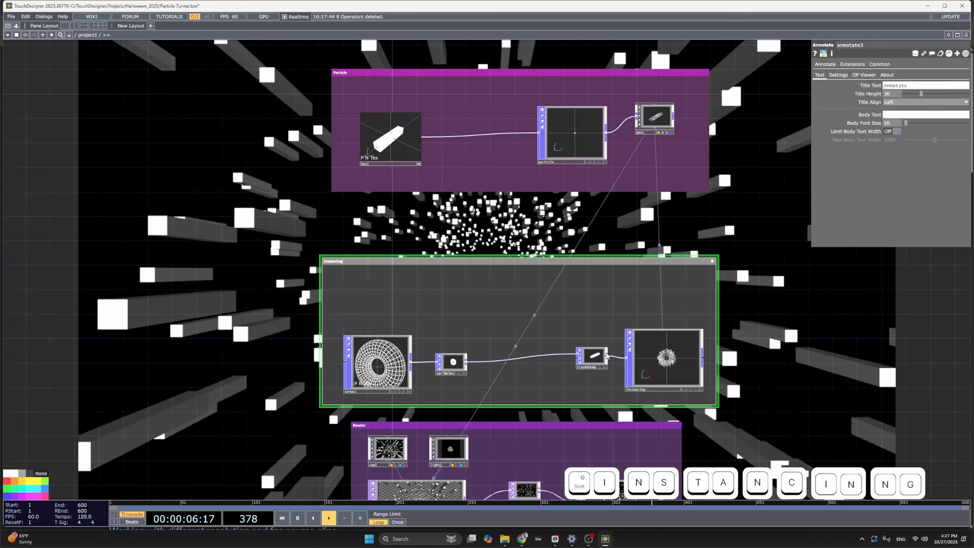
left_click(38, 497)
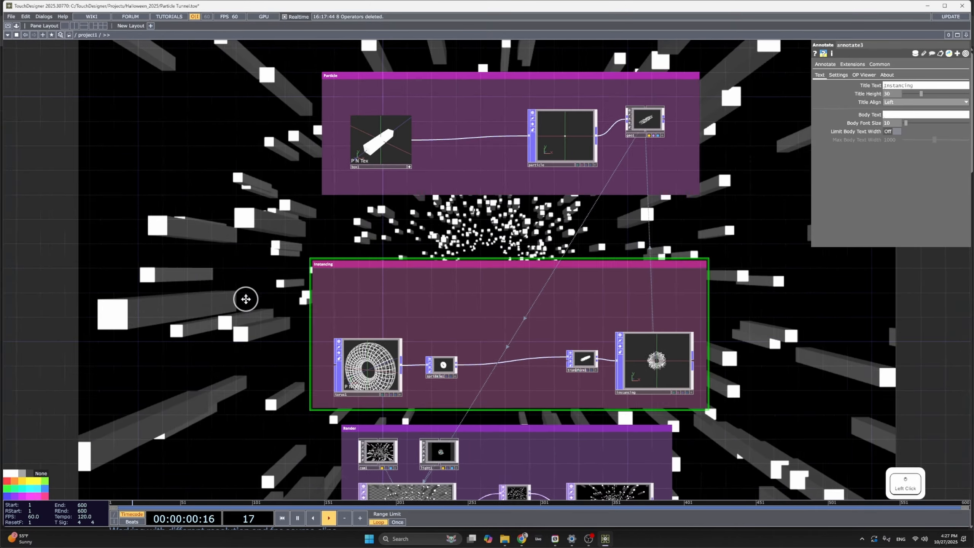
scroll(256, 311, "up", 3)
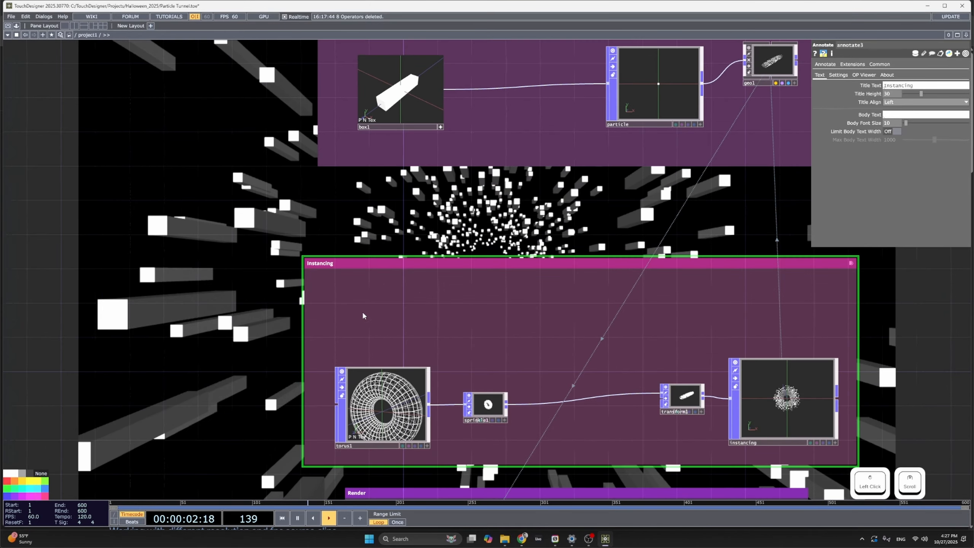
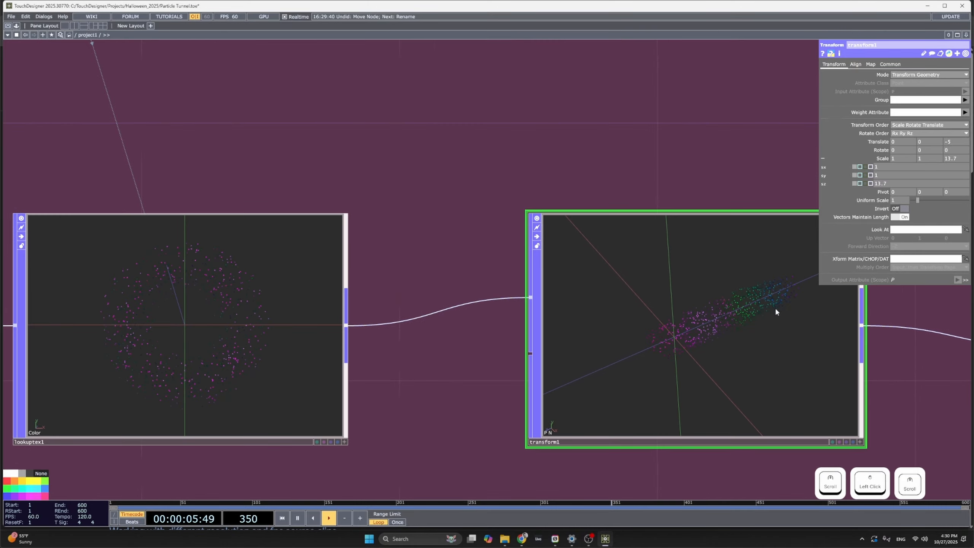
Examine the colour distribution along the stretched point cloud in the Transform POP's viewer.
key("a")
left_click_drag(739, 309, 723, 331)
right_click_drag(723, 330, 674, 349)
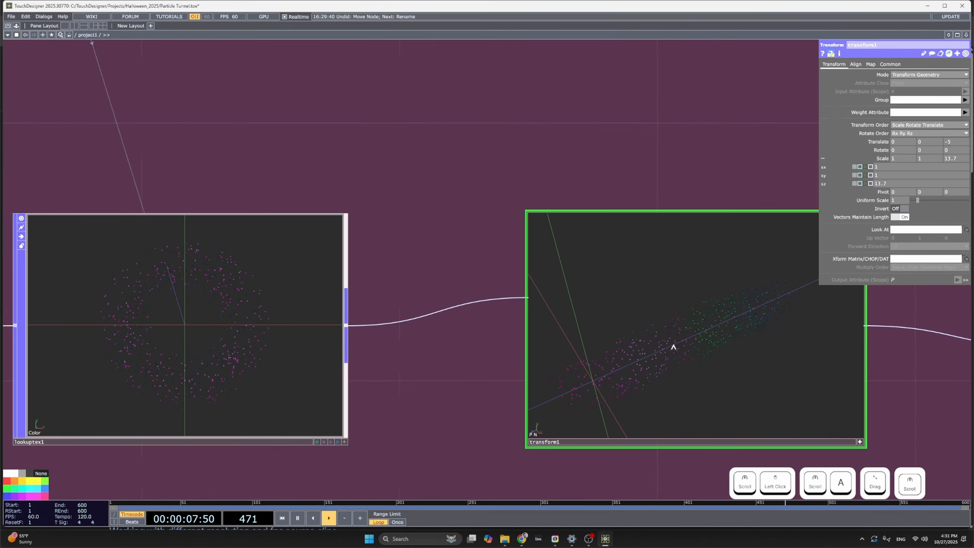
left_click_drag(674, 348, 686, 342)
scroll(467, 250, "down", 3)
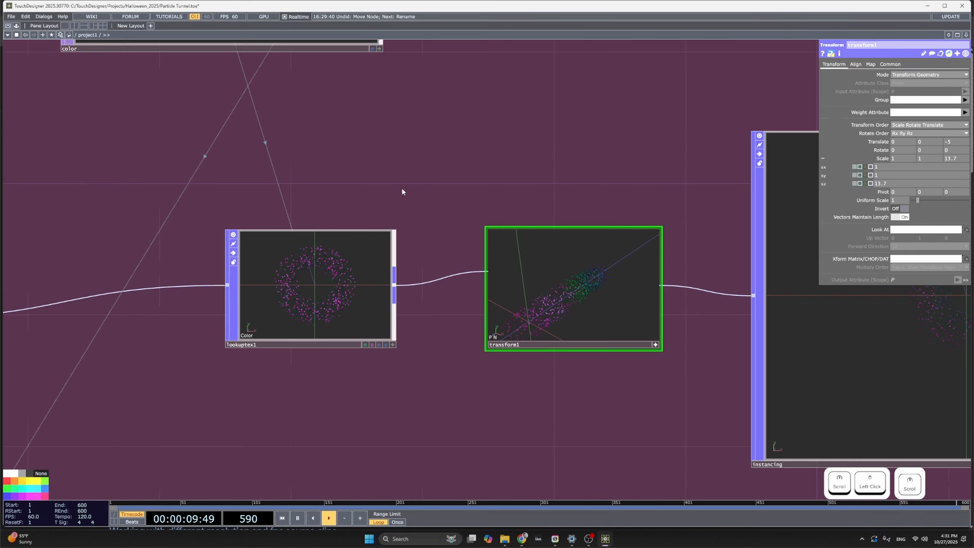
Set the first Lookup Offset value of the Lookup Texture POP to 0.5.
left_click_drag(403, 191, 594, 241)
scroll(590, 238, "down", 3)
left_click_drag(446, 218, 435, 246)
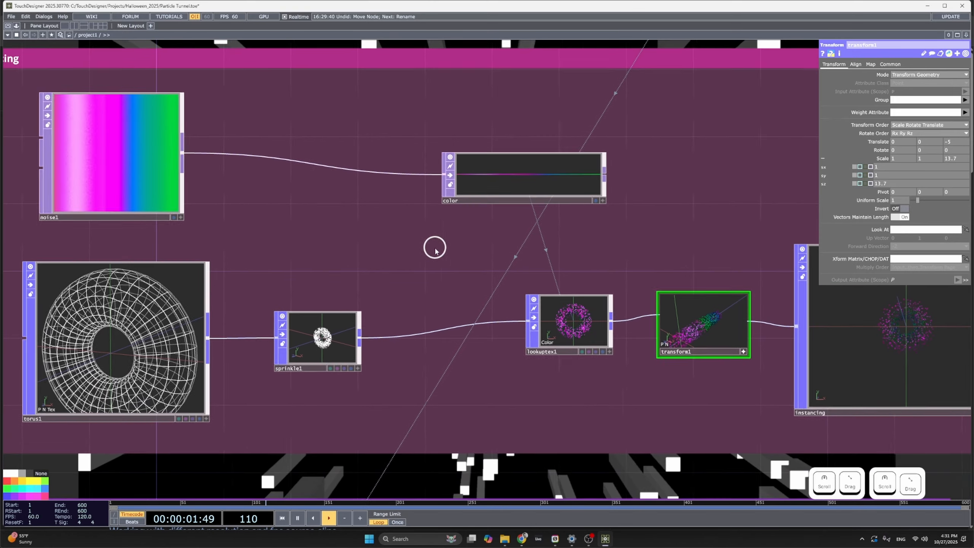
scroll(663, 249, "up", 3)
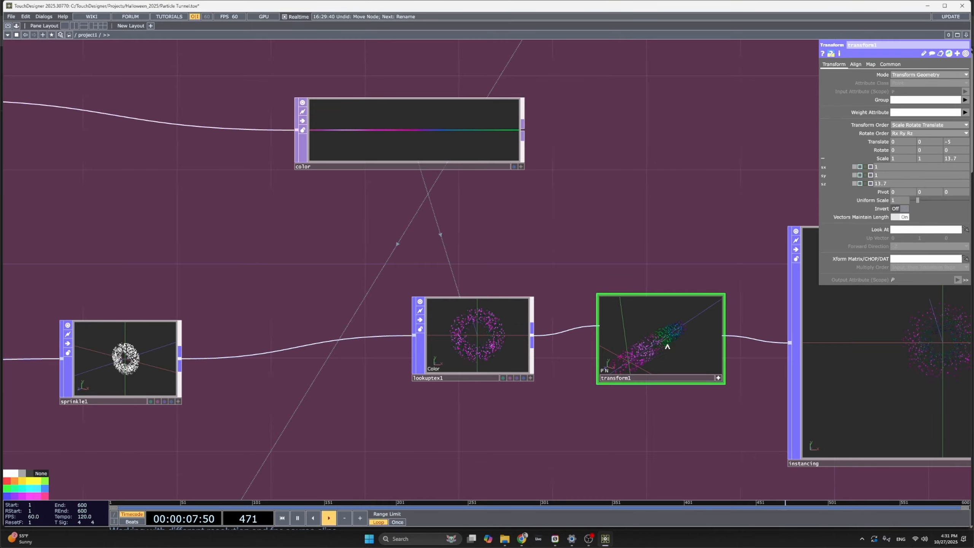
left_click_drag(532, 250, 637, 258)
left_click(578, 346)
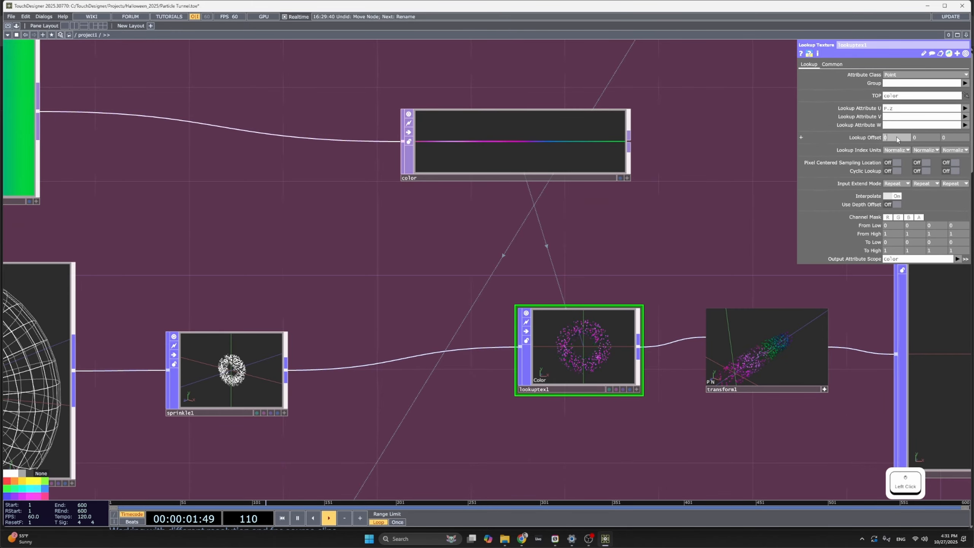
type(".5")
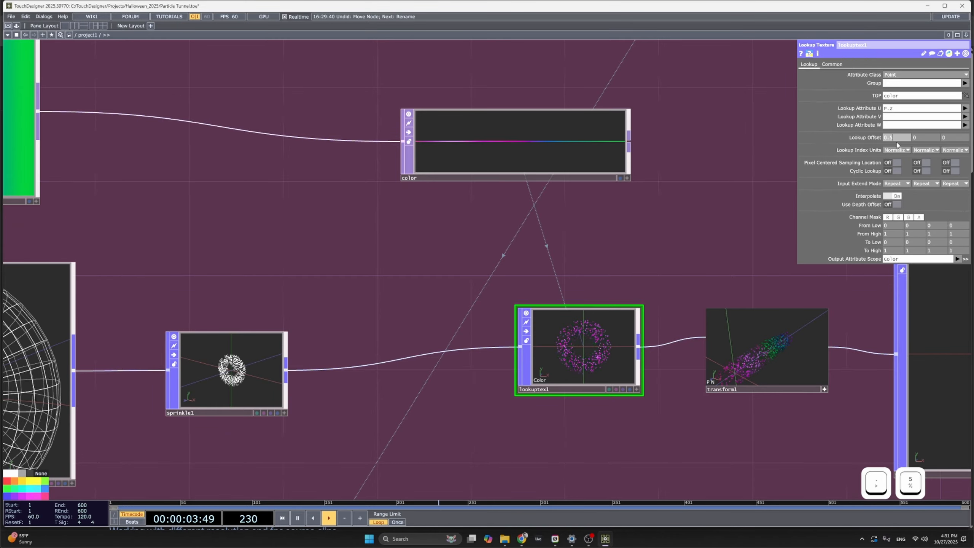
key("Return")
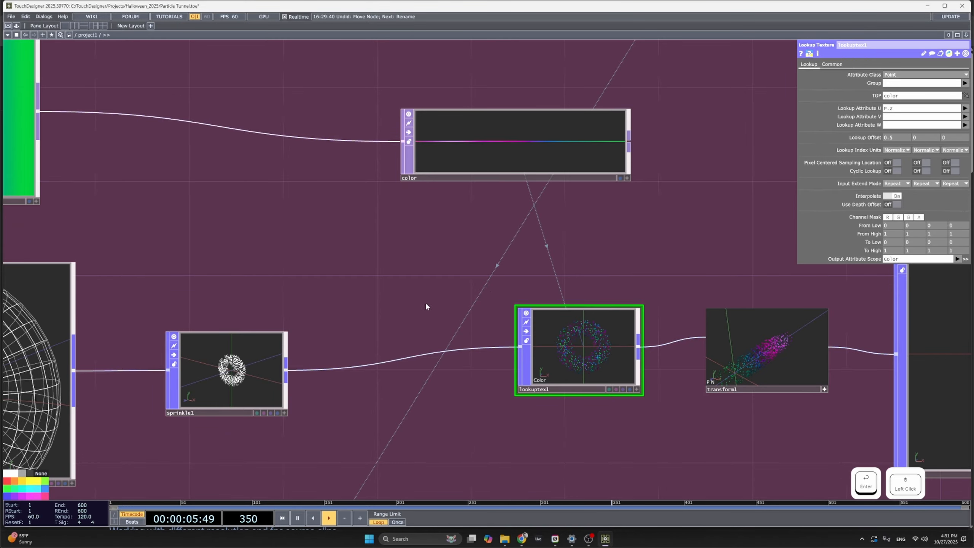
Examine the torus from several angles in its own viewer to see how it extends around the origin along Z.
left_click_drag(426, 307, 504, 302)
scroll(427, 283, "down", 3)
left_click_drag(427, 283, 440, 307)
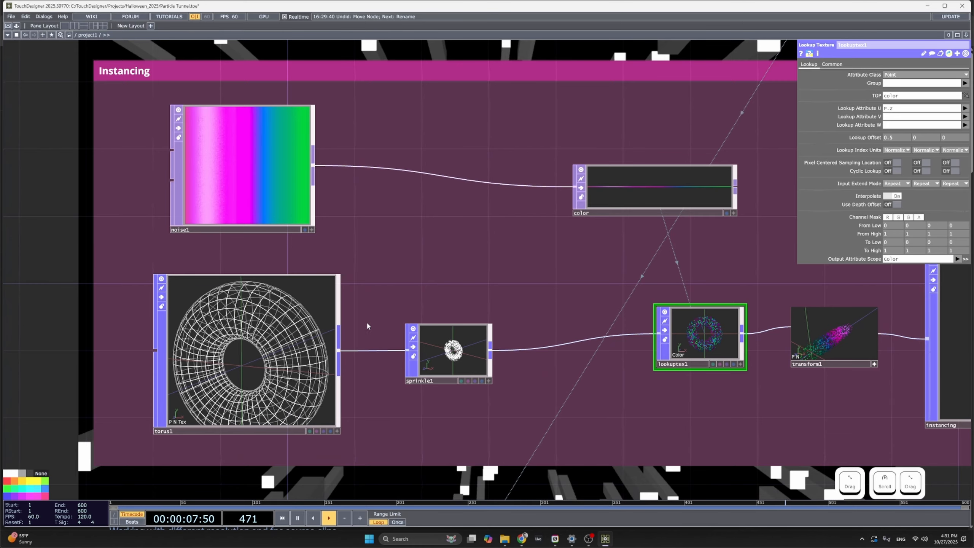
left_click(279, 343)
left_click_drag(513, 279, 662, 258)
scroll(520, 291, "up", 1)
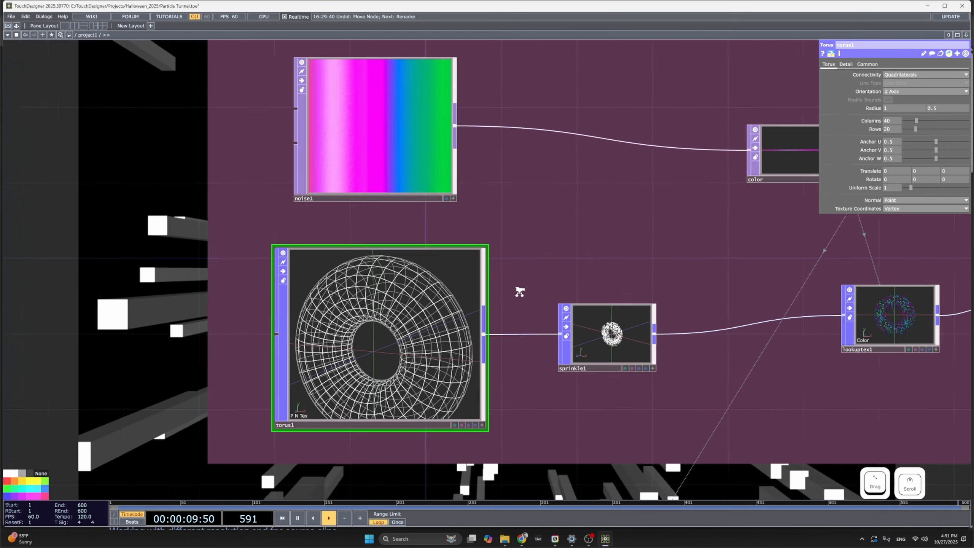
scroll(520, 291, "up", 1)
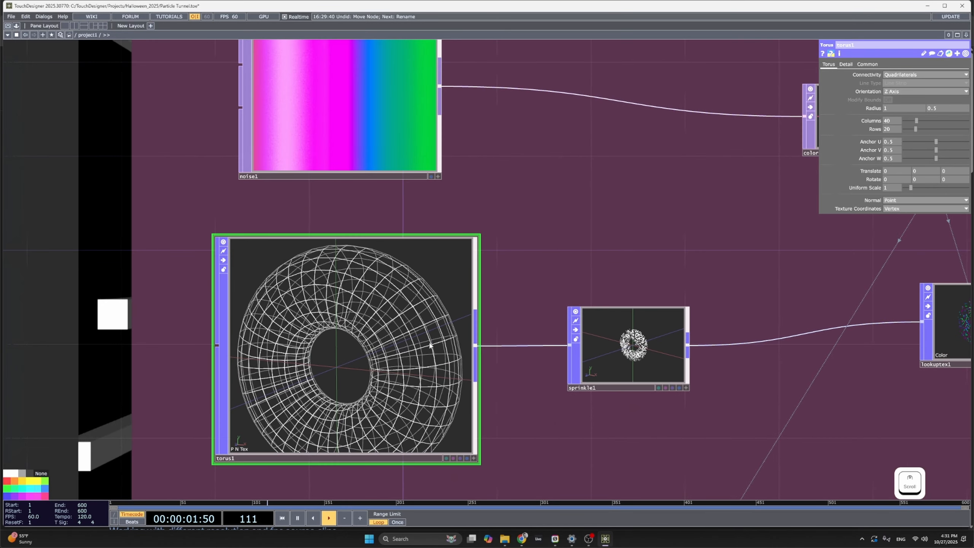
key("a")
left_click_drag(391, 320, 406, 362)
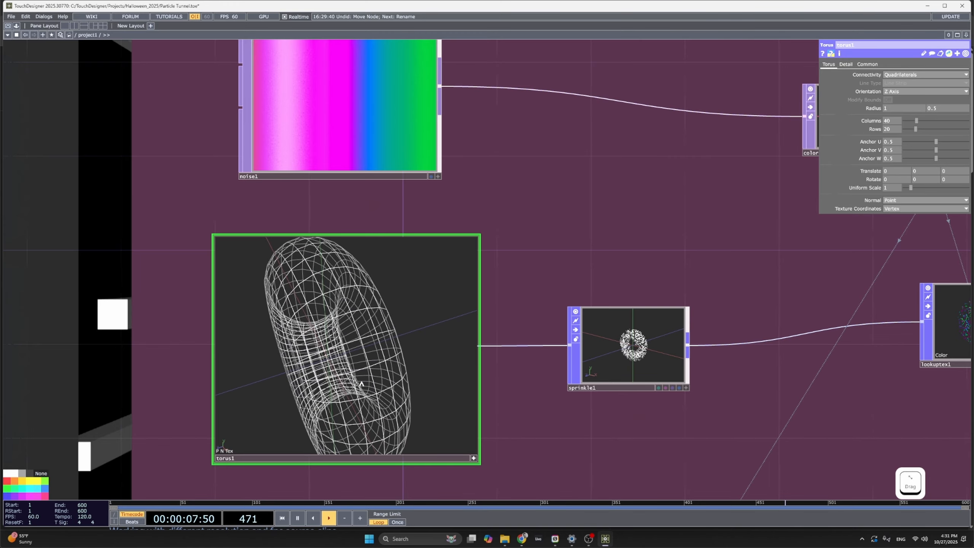
left_click_drag(361, 384, 365, 374)
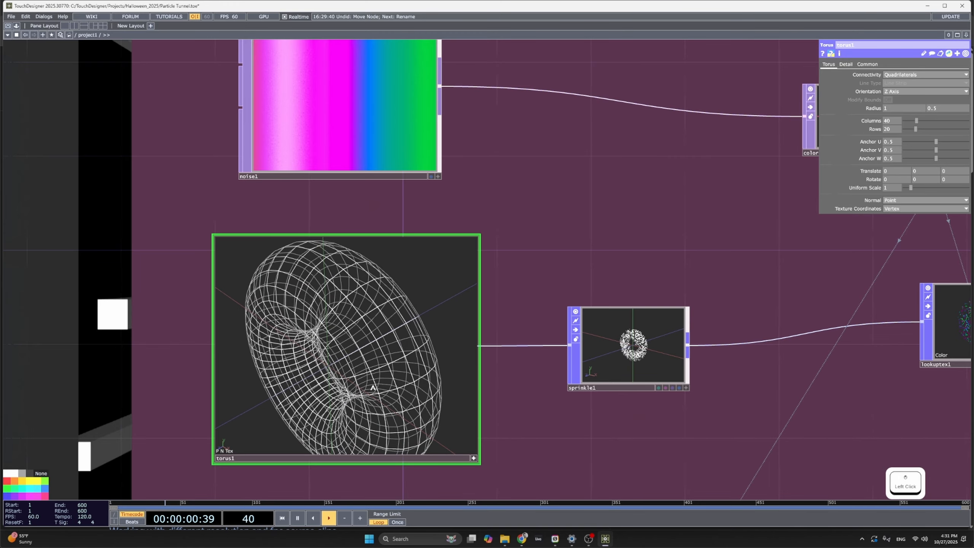
left_click_drag(364, 376, 373, 387)
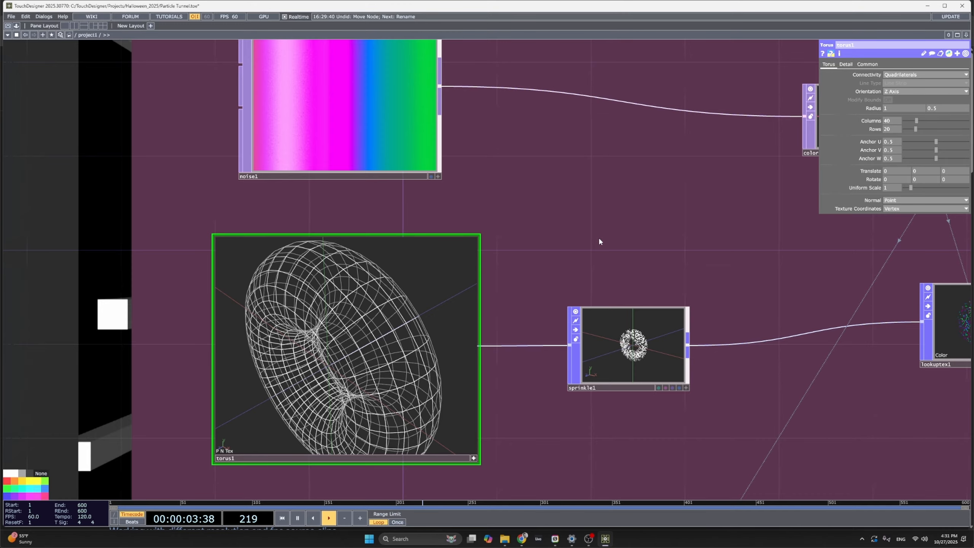
Review the parameters of the Lookup Texture POP and the Noise TOP that supplies its colours.
left_click_drag(644, 220, 527, 277)
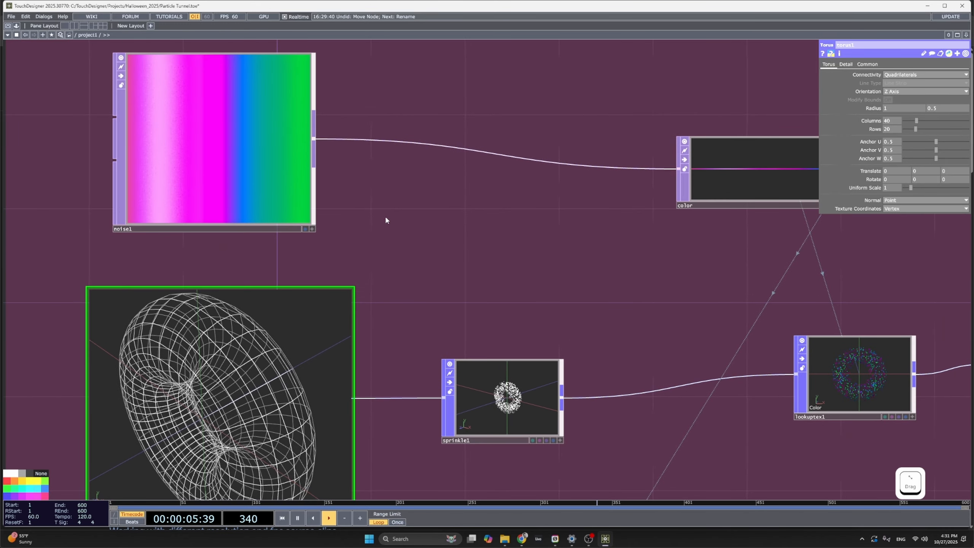
left_click_drag(372, 211, 478, 215)
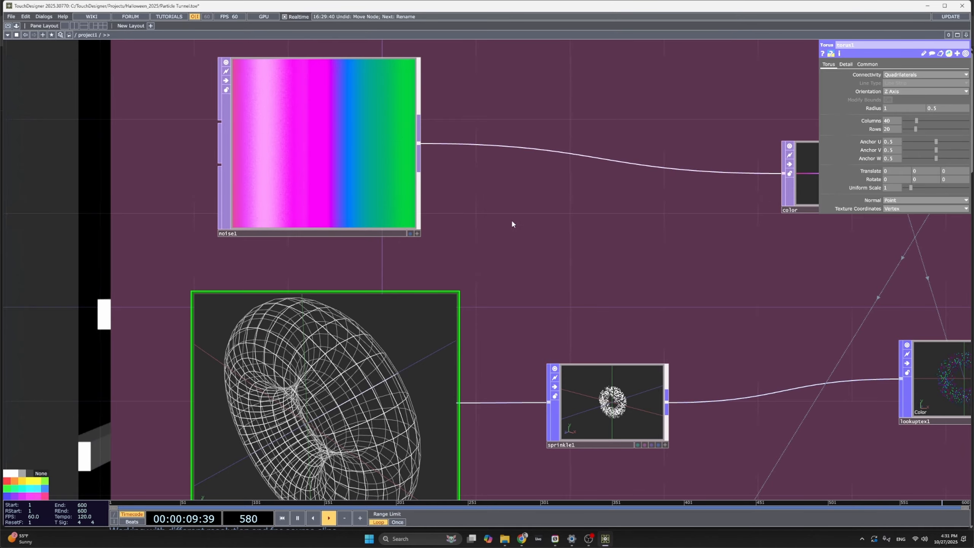
left_click(929, 371)
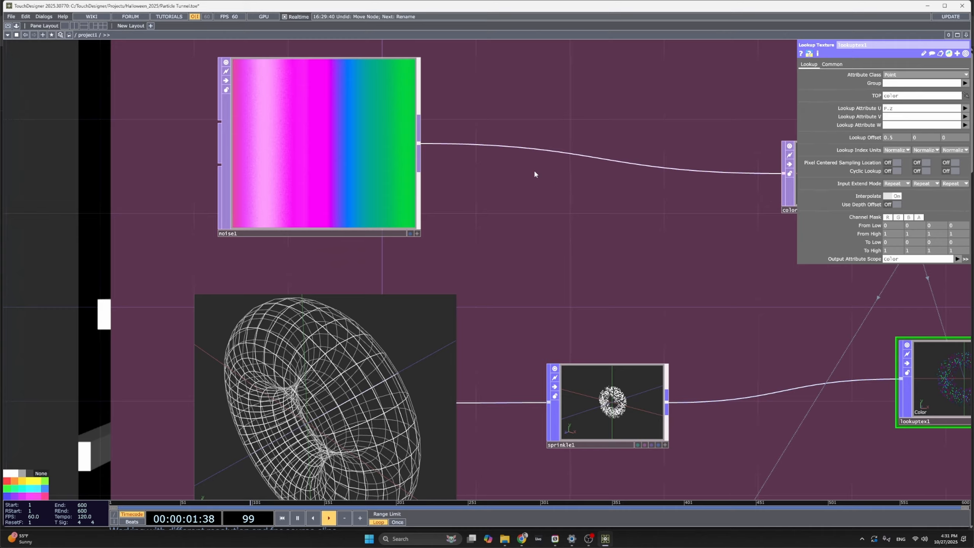
left_click(332, 155)
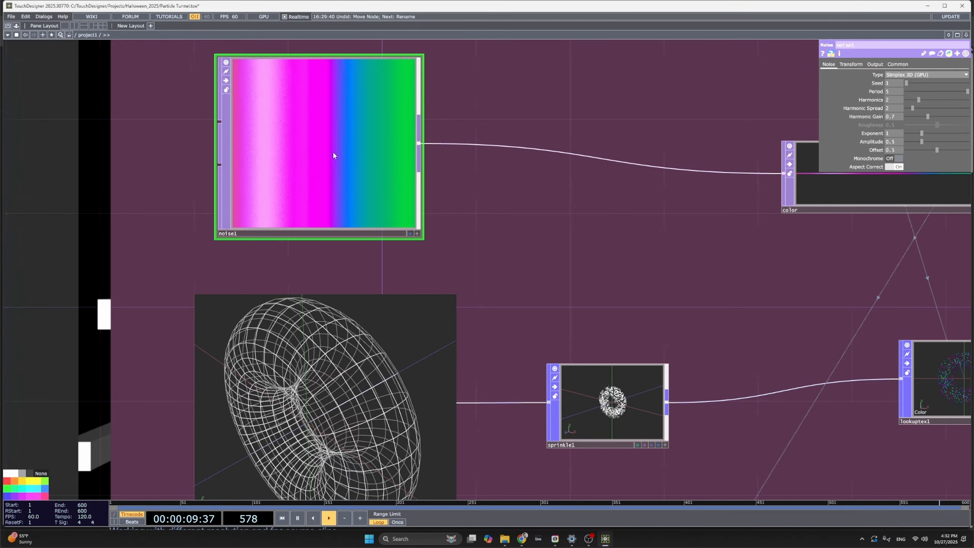
Look over the Instancing, Particle and Render groups against the tunnel render in the background.
left_click_drag(657, 266, 558, 302)
scroll(579, 252, "down", 3)
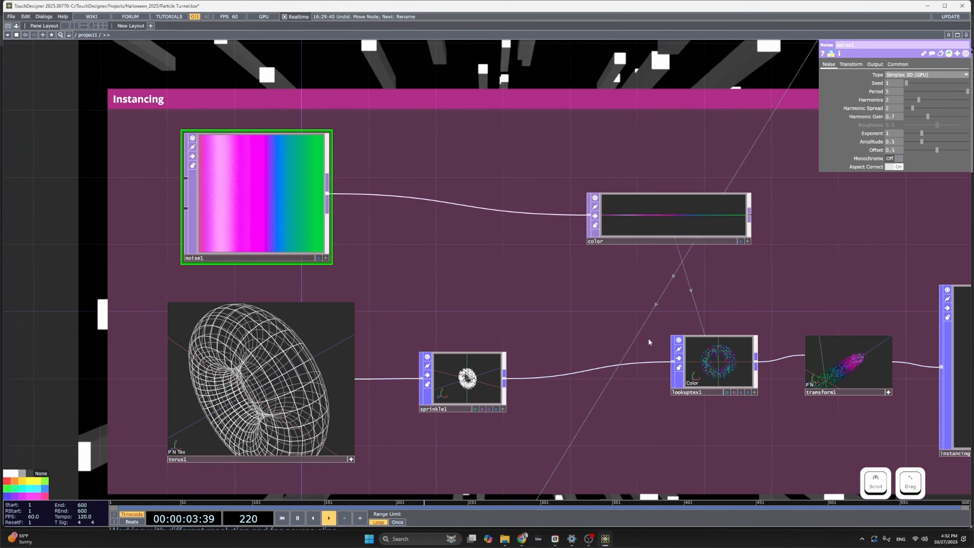
left_click_drag(757, 296, 546, 308)
scroll(586, 292, "down", 5)
left_click_drag(709, 184, 468, 246)
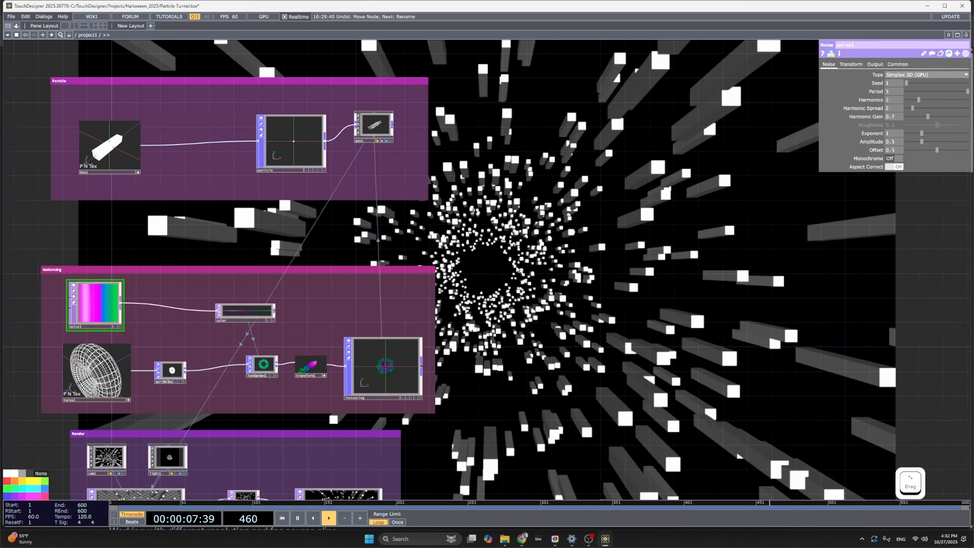
left_click_drag(524, 266, 681, 224)
double_click(681, 224)
key("Escape")
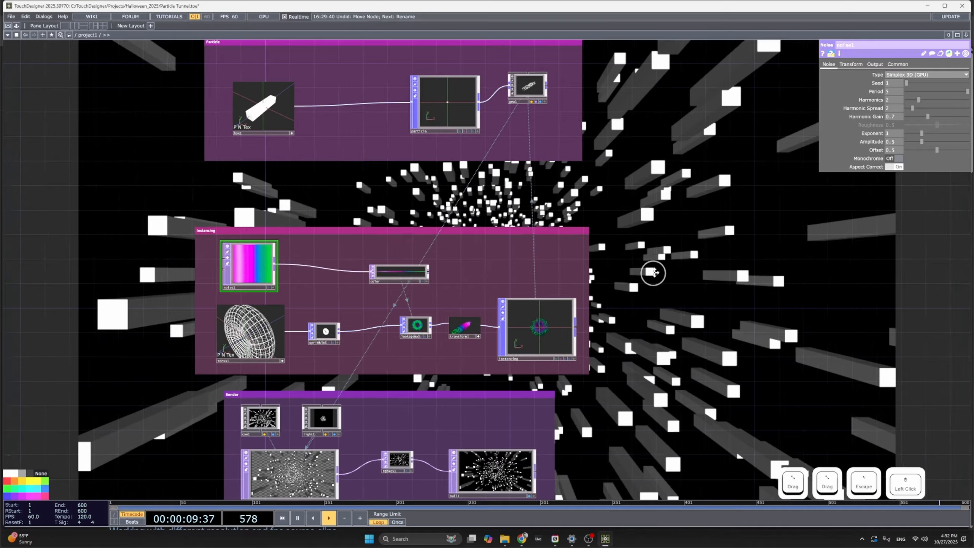
left_click_drag(653, 273, 582, 330)
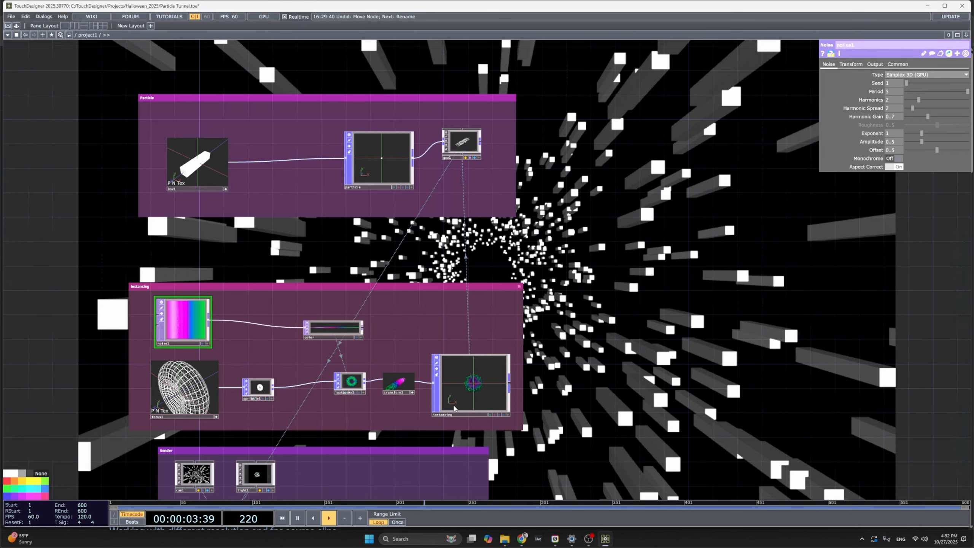
scroll(464, 398, "up", 5)
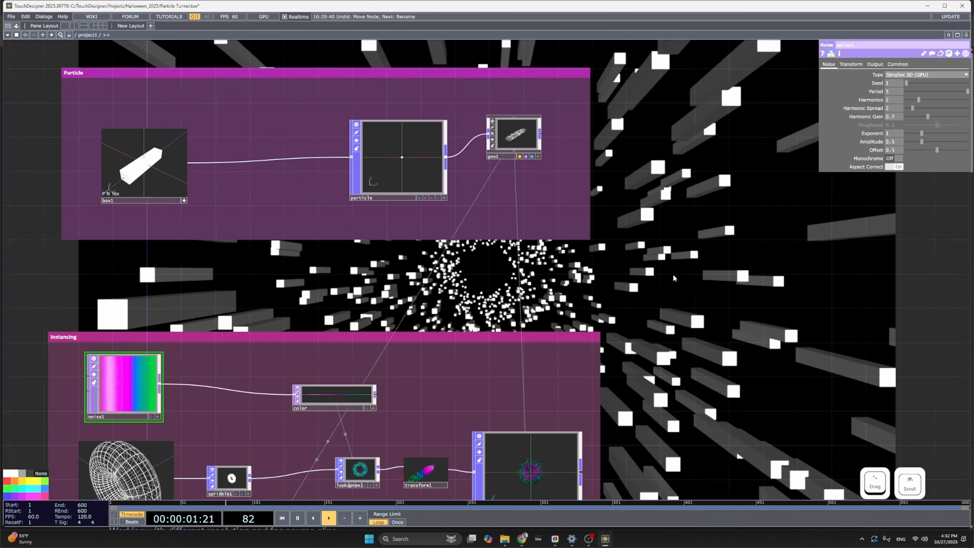
Map the instance colour R, G, B and A of the geo1 Geometry COMP to Color(0), Color(1), Color(2) and Color(3).
left_click_drag(675, 278, 568, 401)
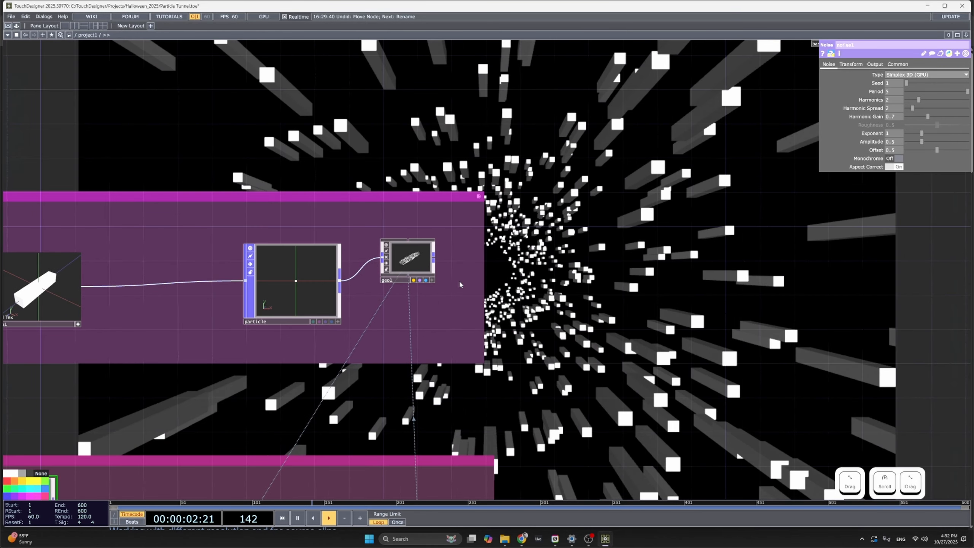
left_click(423, 260)
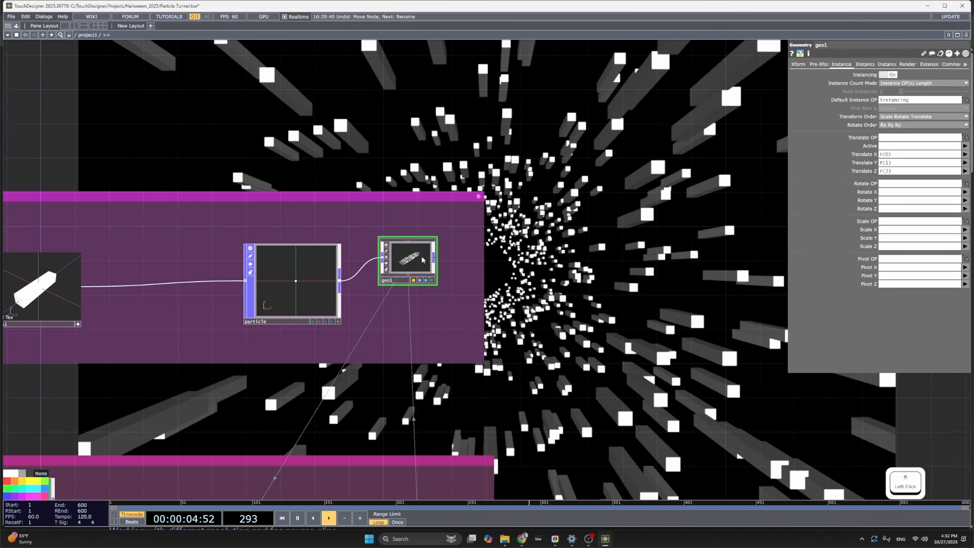
left_click_drag(742, 213, 672, 218)
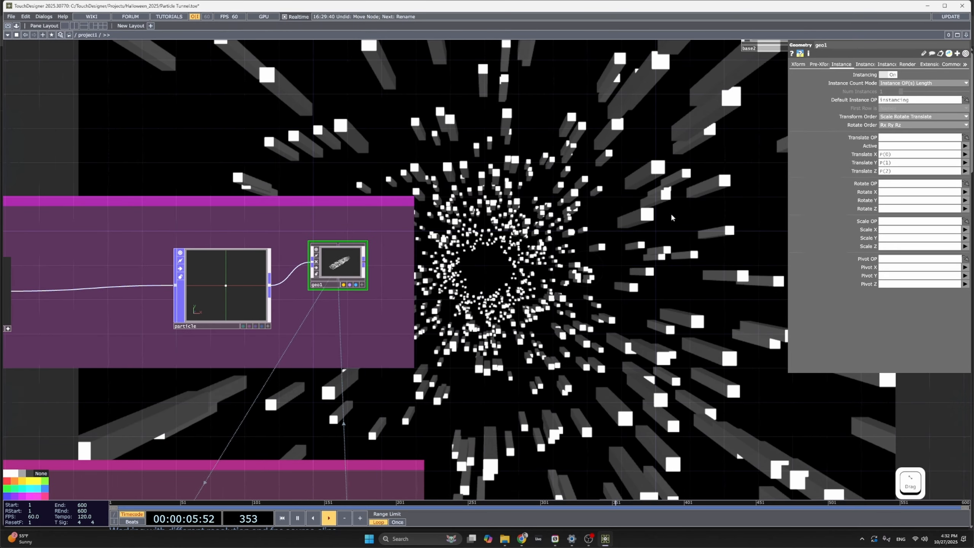
left_click(866, 66)
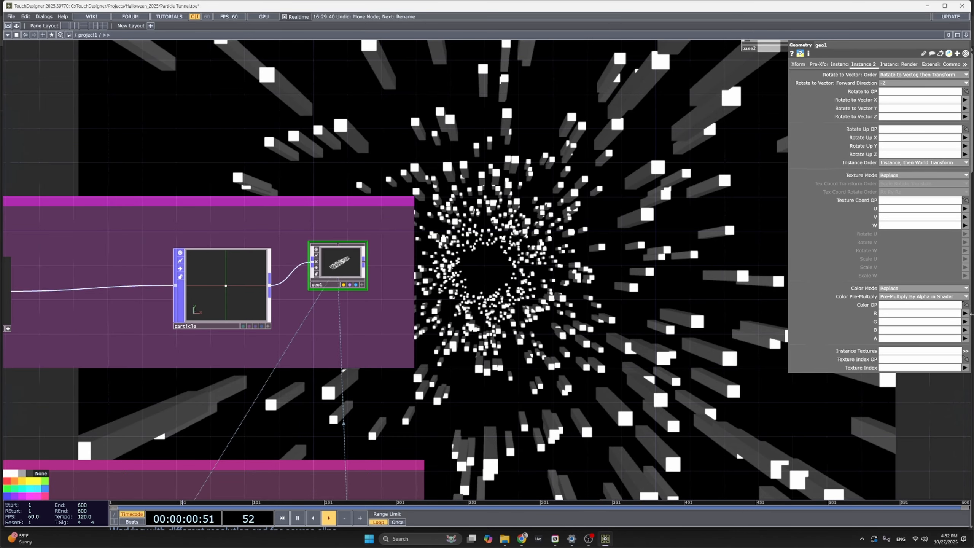
left_click(964, 313)
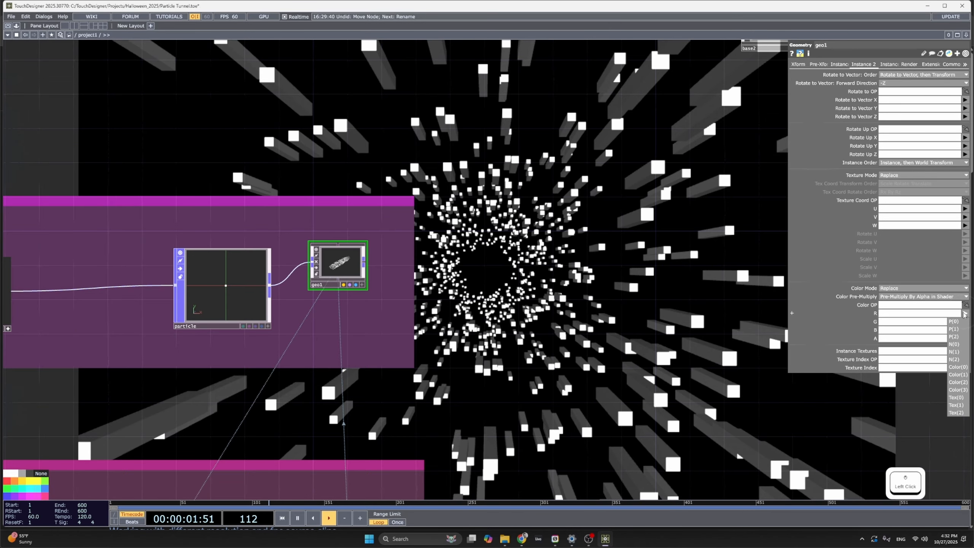
left_click(959, 367)
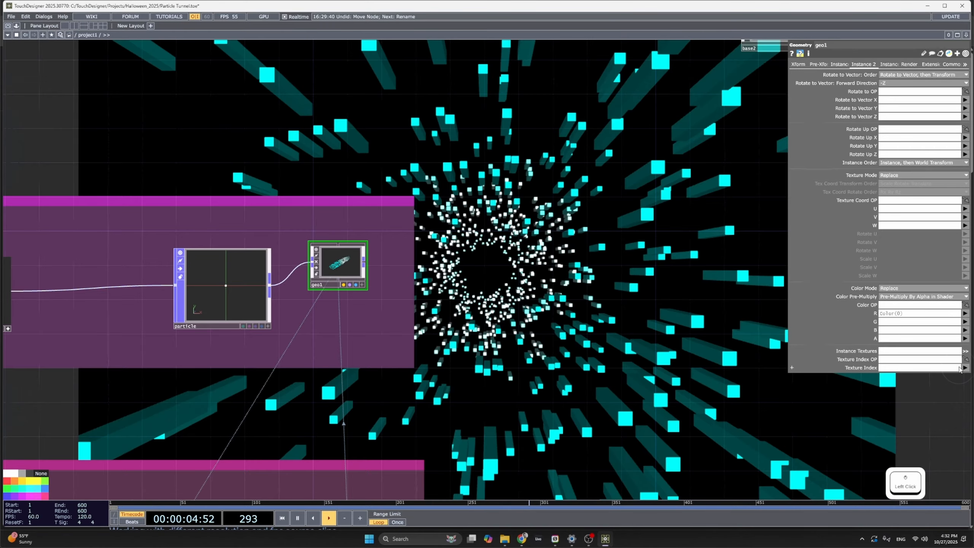
left_click(966, 323)
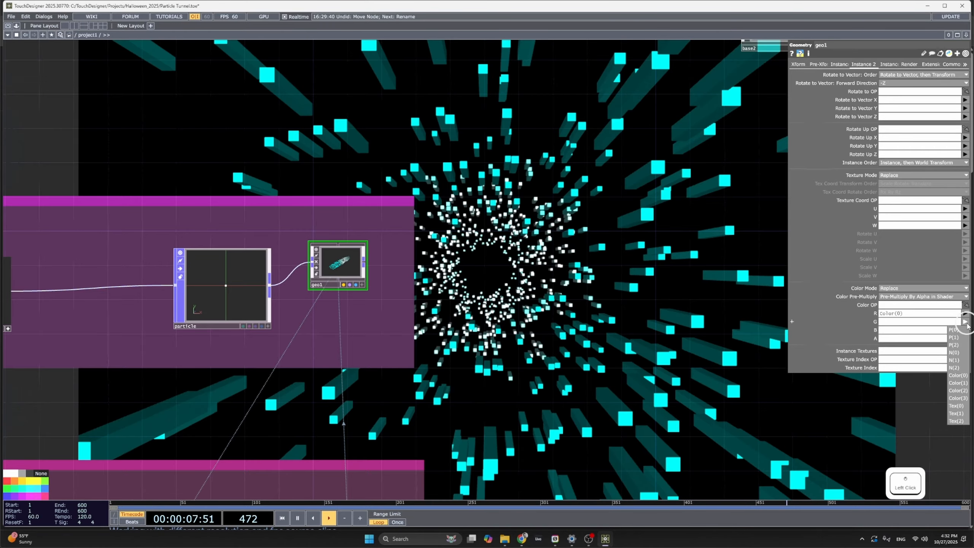
left_click(961, 376)
left_click(966, 331)
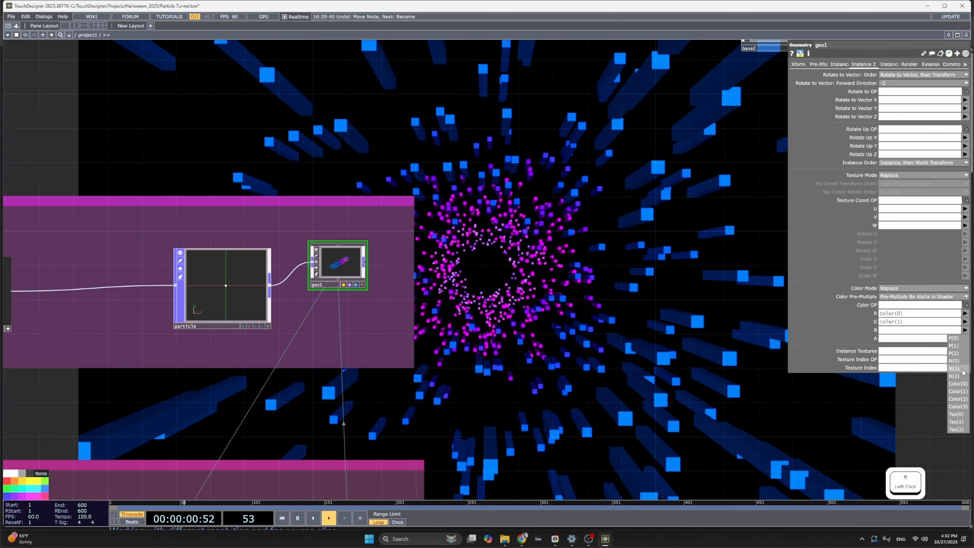
left_click(960, 400)
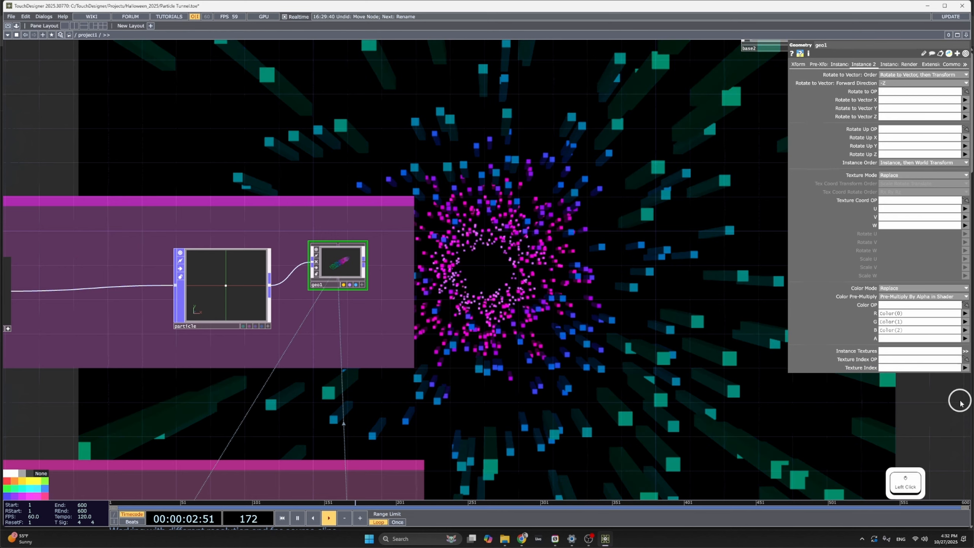
left_click(965, 339)
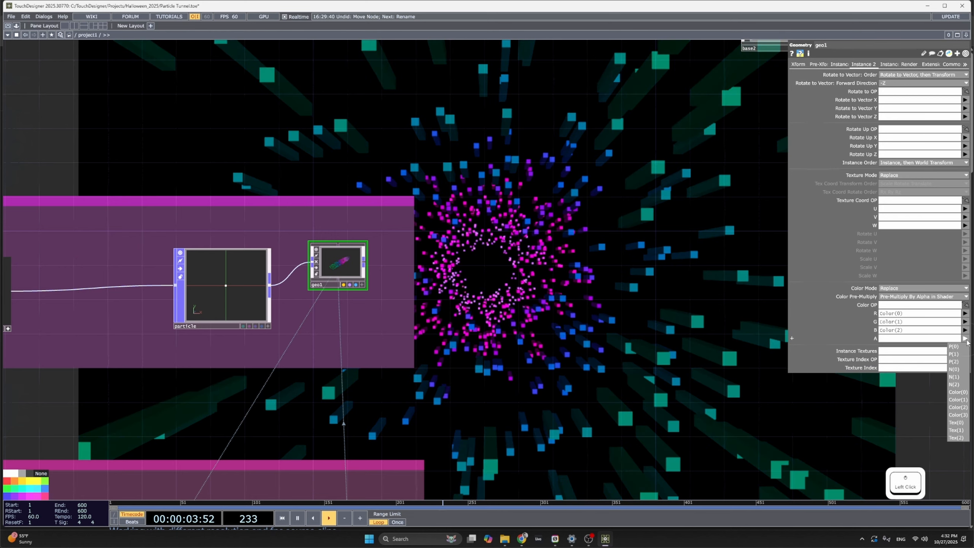
left_click(959, 414)
Set the Z translation of the light in the Render group to 0.
left_click_drag(548, 359, 705, 321)
left_click_drag(389, 372, 516, 289)
scroll(516, 292, "down", 2)
scroll(568, 319, "down", 1)
left_click_drag(700, 302, 620, 284)
scroll(620, 285, "down", 2)
left_click_drag(628, 319, 548, 357)
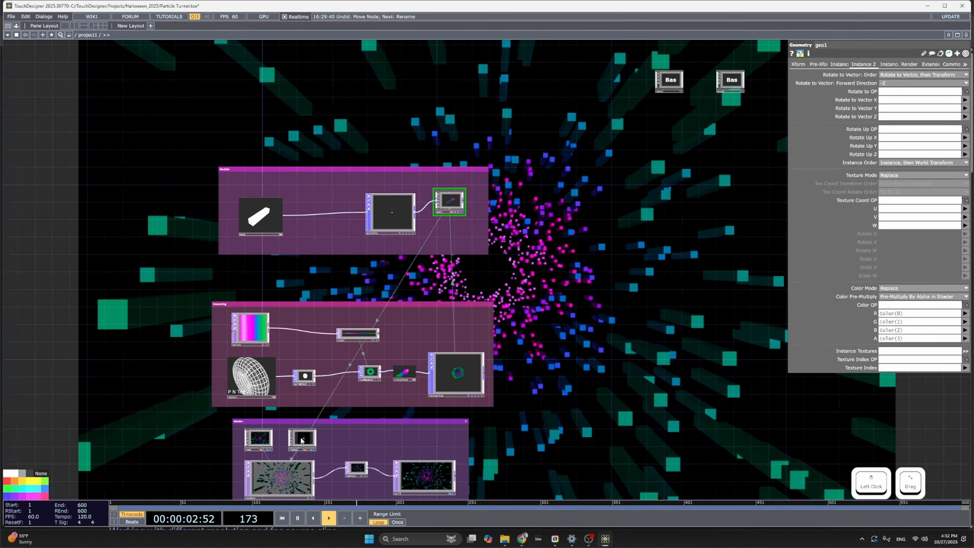
left_click(303, 438)
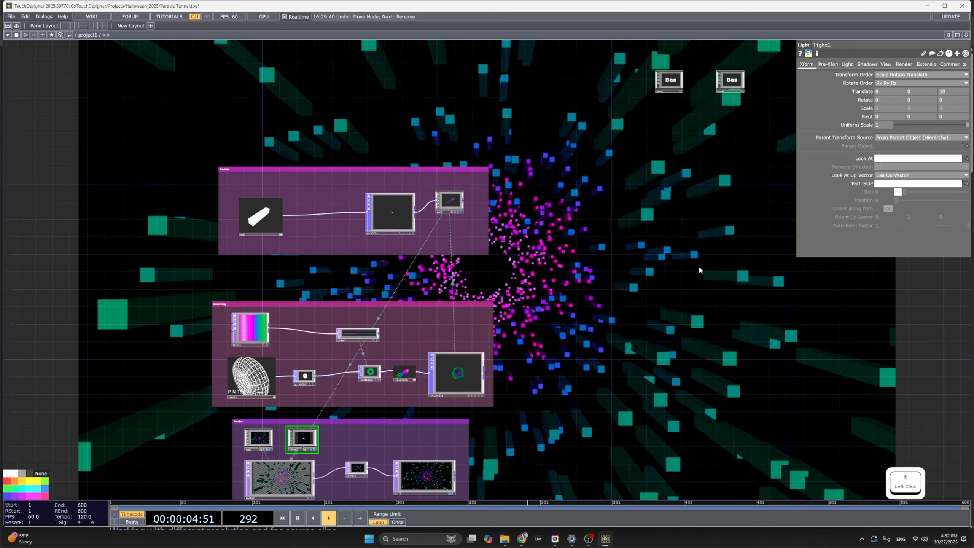
left_click_drag(688, 261, 647, 272)
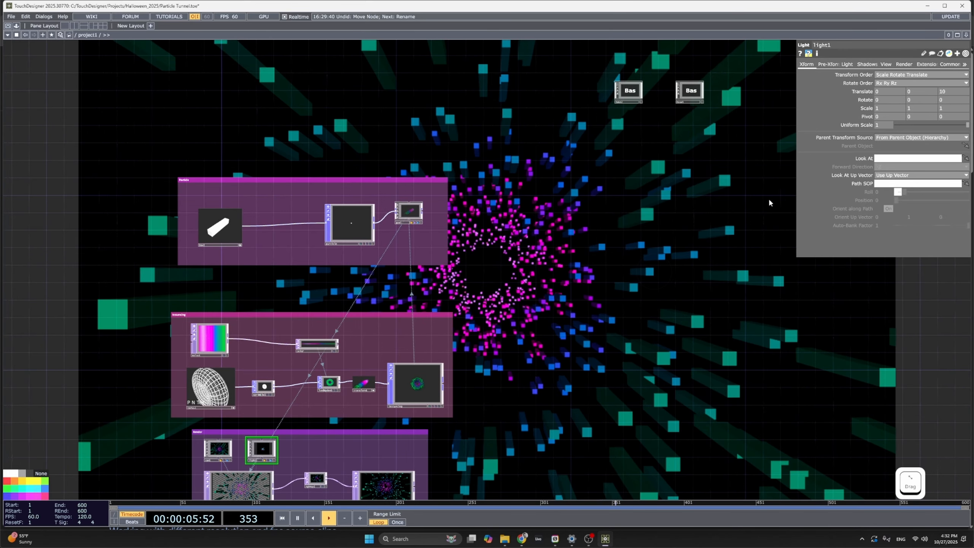
left_click(878, 92)
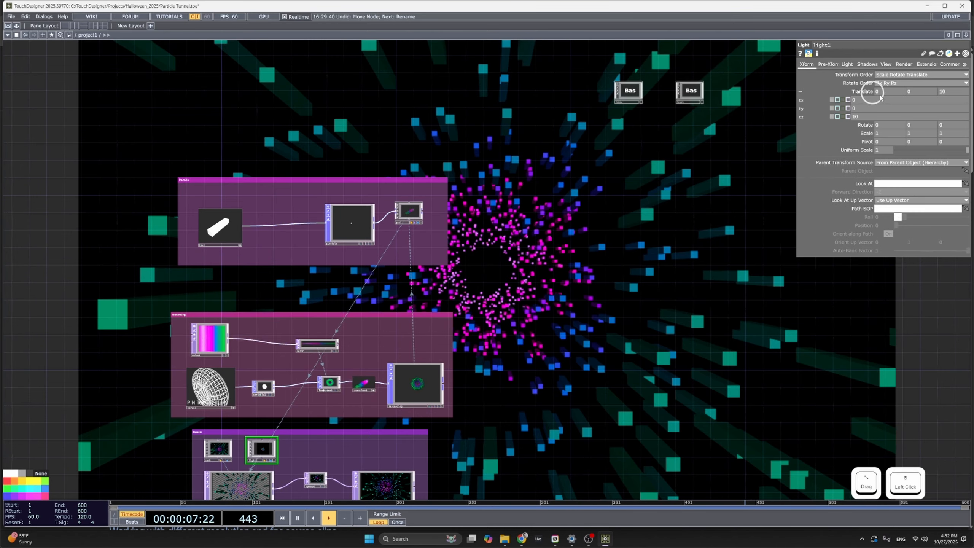
middle_click(875, 119)
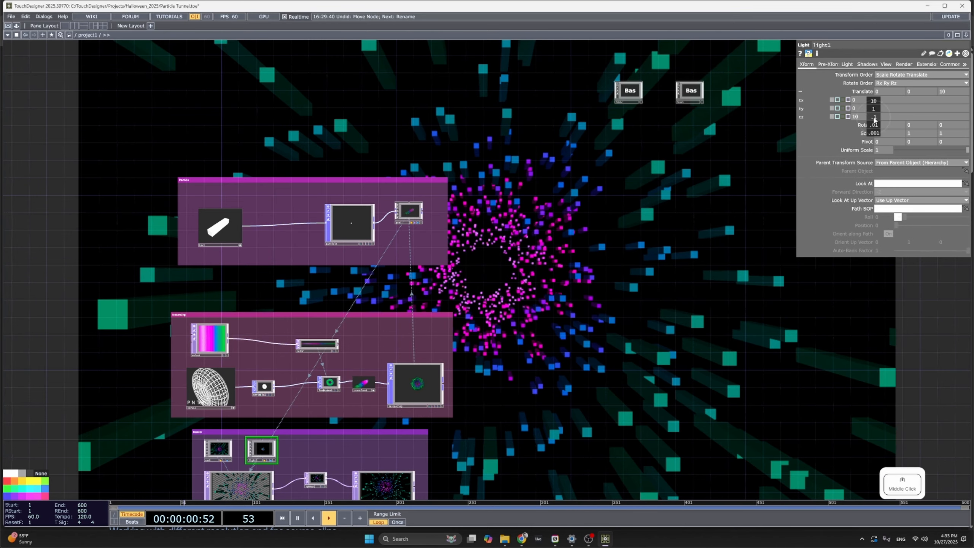
middle_click_drag(874, 119, 663, 115)
left_click(681, 407)
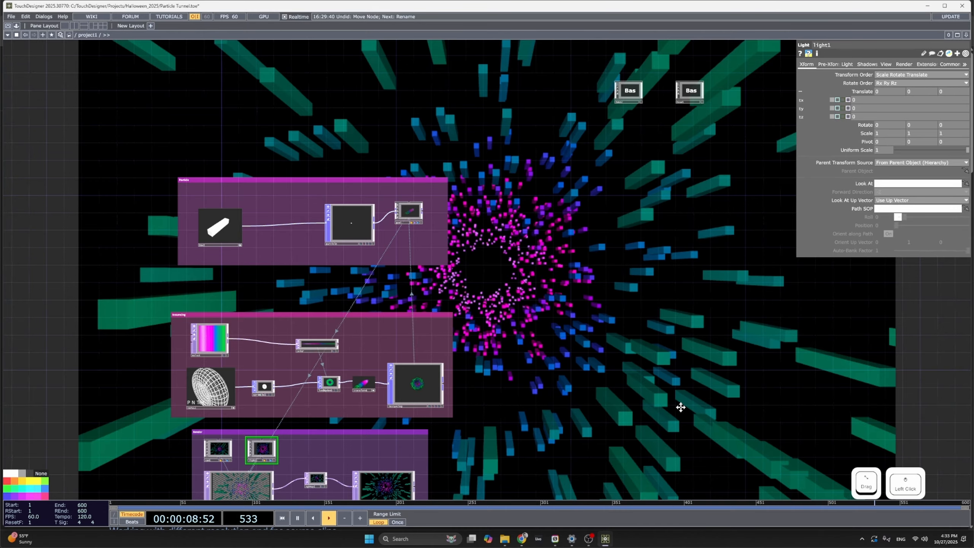
Add a Phong MAT to the network just above the Particle group.
left_click_drag(681, 407, 579, 433)
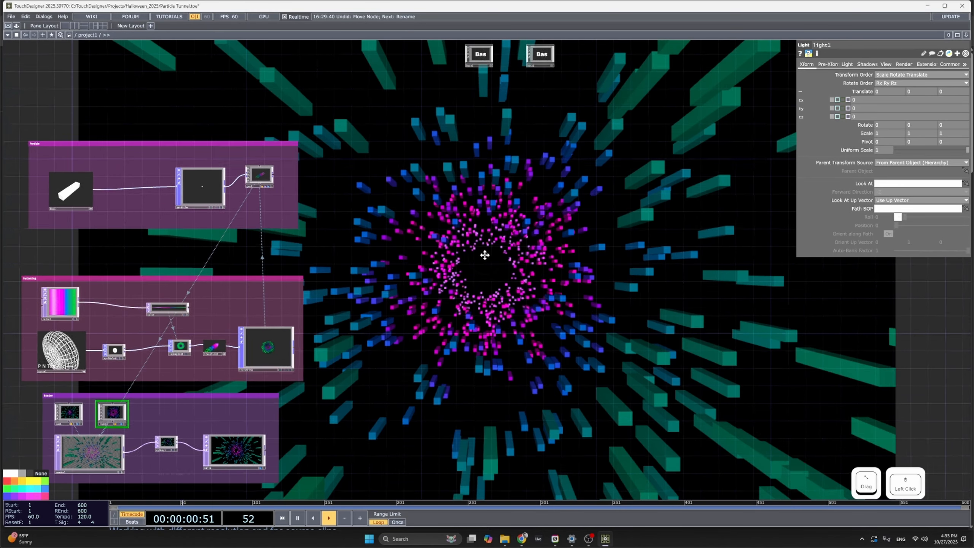
left_click_drag(483, 254, 670, 326)
left_click_drag(617, 298, 683, 358)
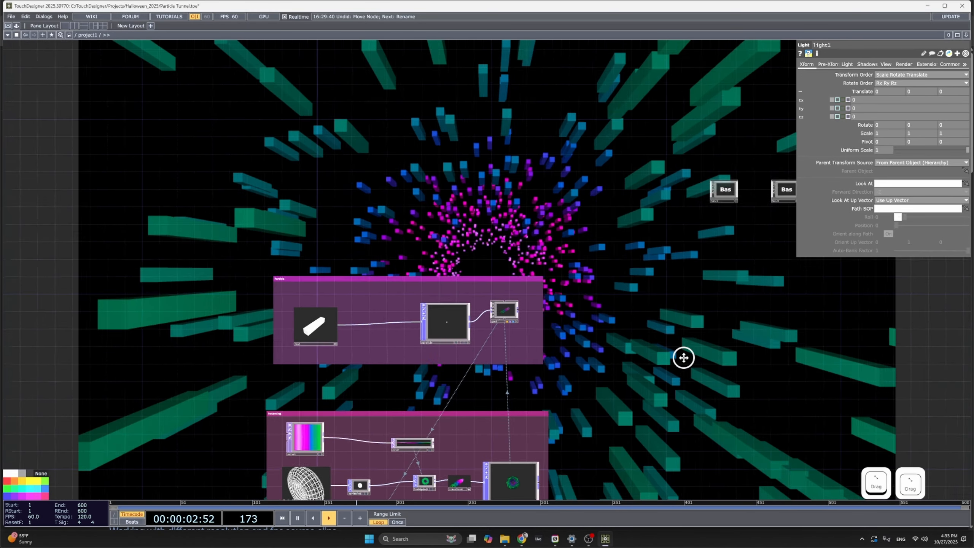
scroll(610, 313, "up", 4)
left_click_drag(460, 232, 485, 206)
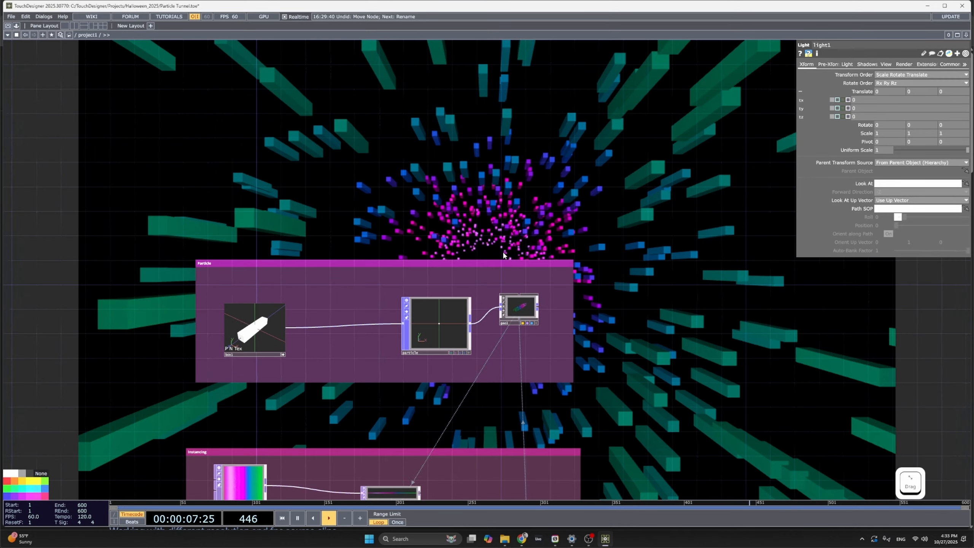
left_click(486, 202)
key("Tab")
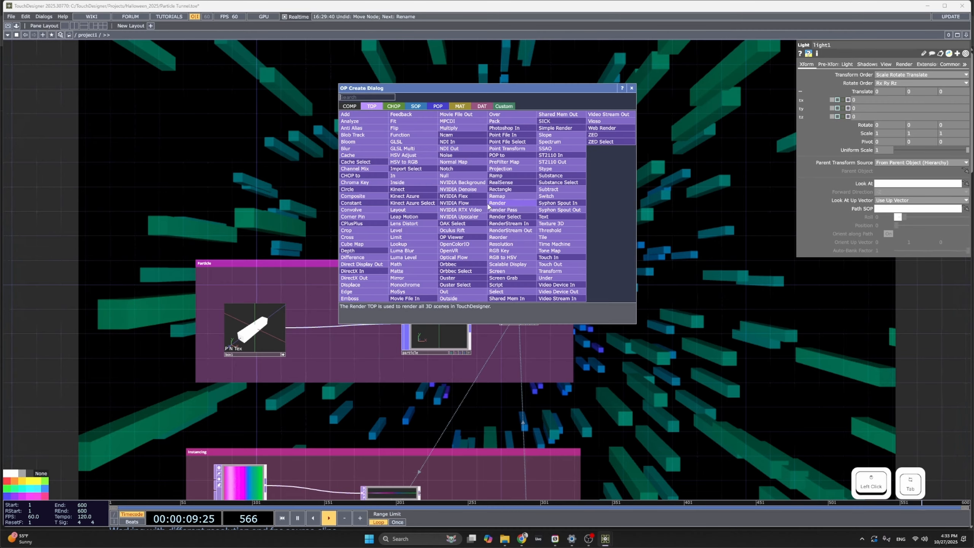
left_click(460, 106)
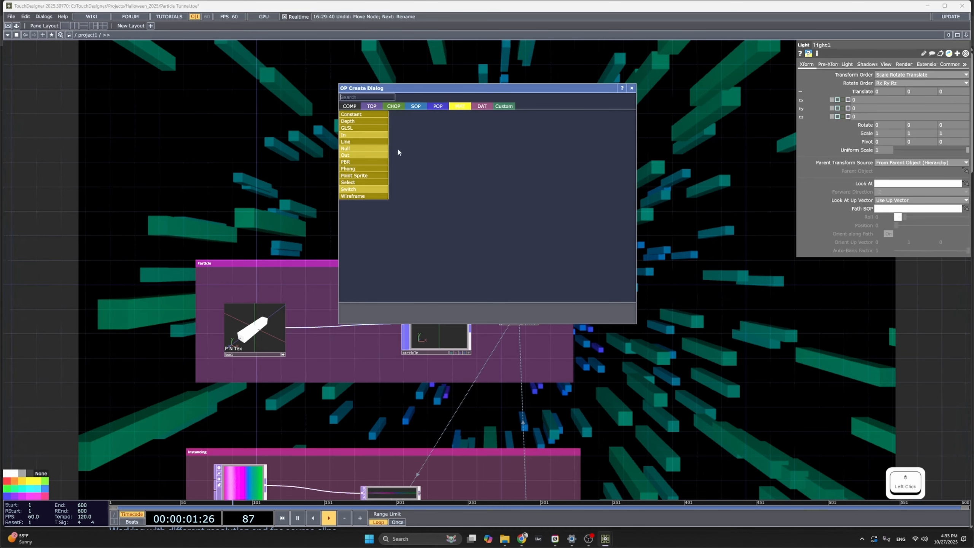
left_click(363, 169)
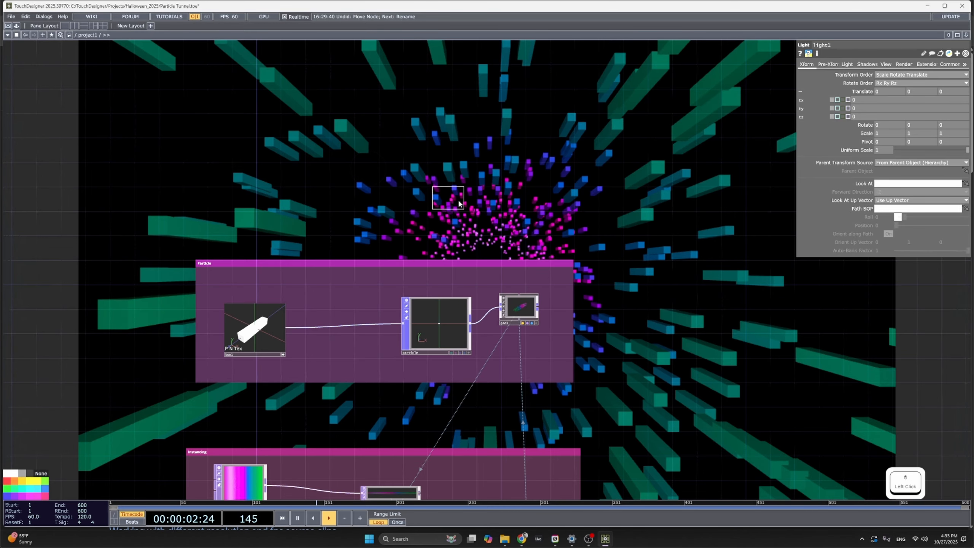
left_click(523, 218)
Assign the Phong MAT as the material of the geo1 Geometry COMP.
scroll(523, 218, "up", 2)
left_click_drag(523, 218, 524, 332)
left_click(524, 328)
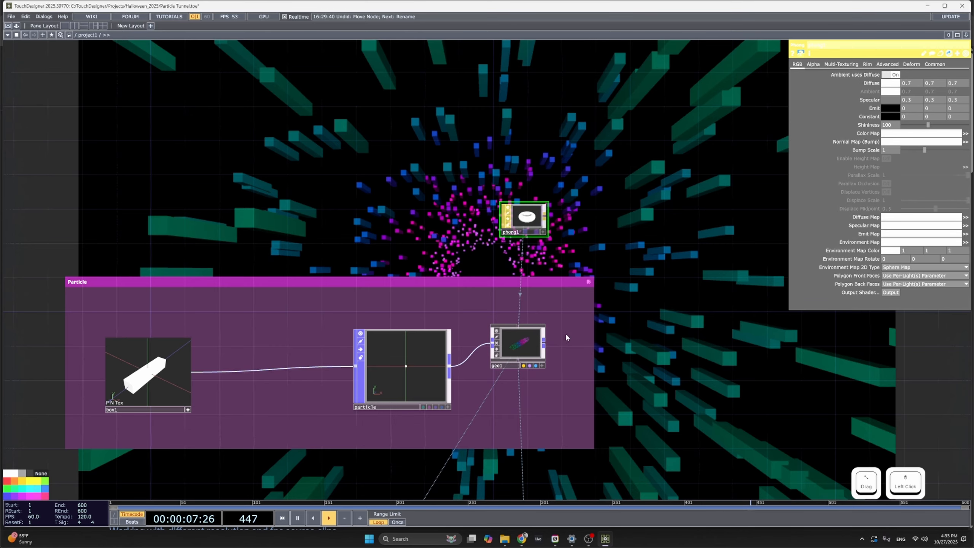
Set all three Specular and all three Diffuse colour values of the Phong MAT to 1.
left_click_drag(625, 335, 552, 357)
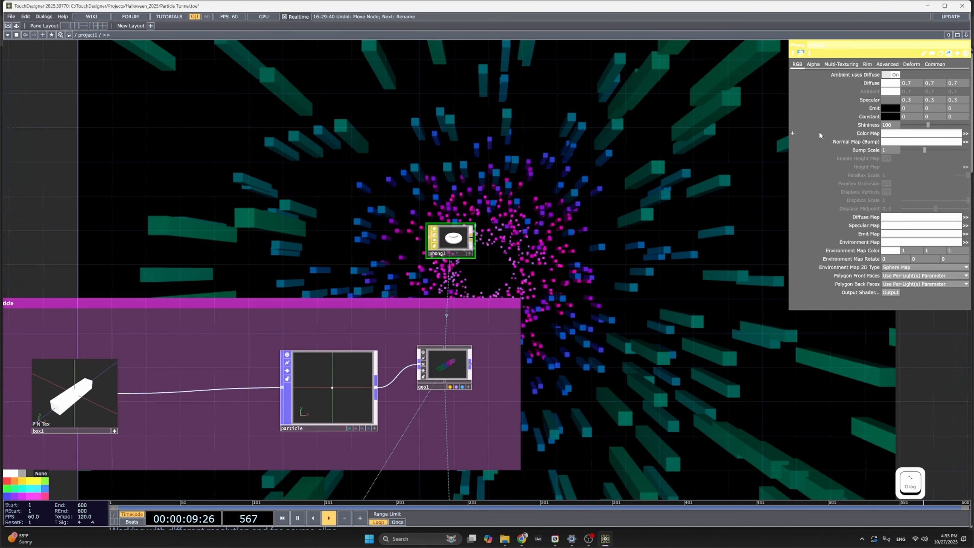
middle_click_drag(860, 101, 972, 101)
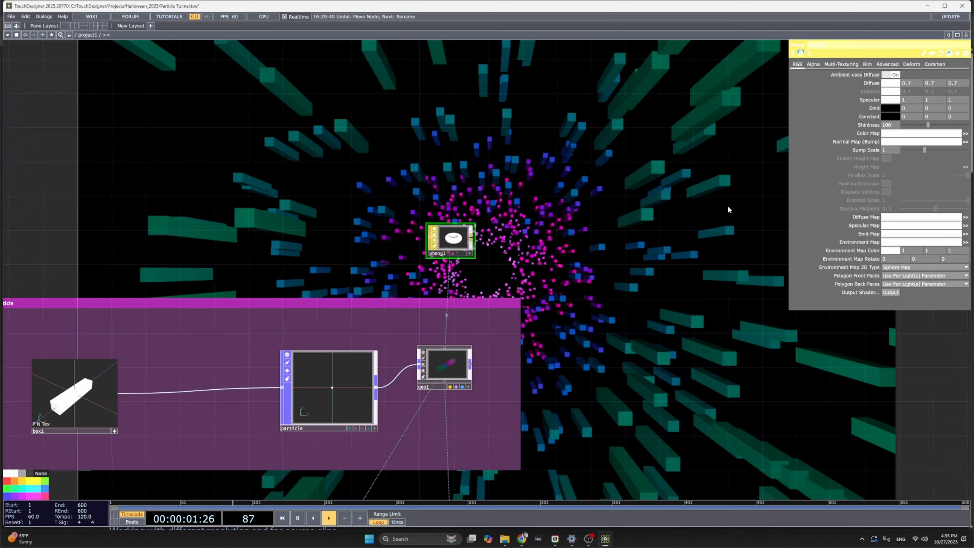
middle_click(873, 83)
middle_click_drag(871, 86, 917, 82)
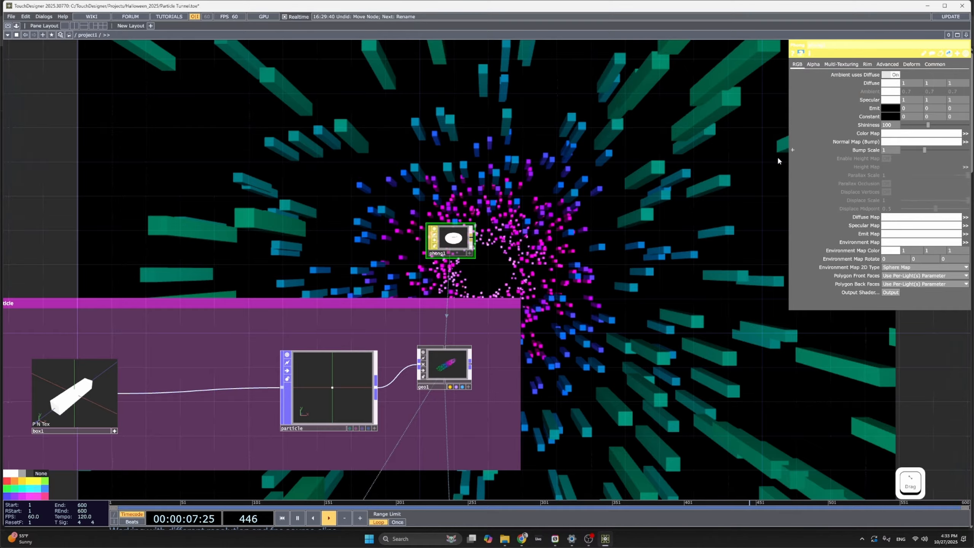
Insert a Level TOP between the Noise TOP and the color operator in the Instancing group.
left_click_drag(671, 265, 660, 337)
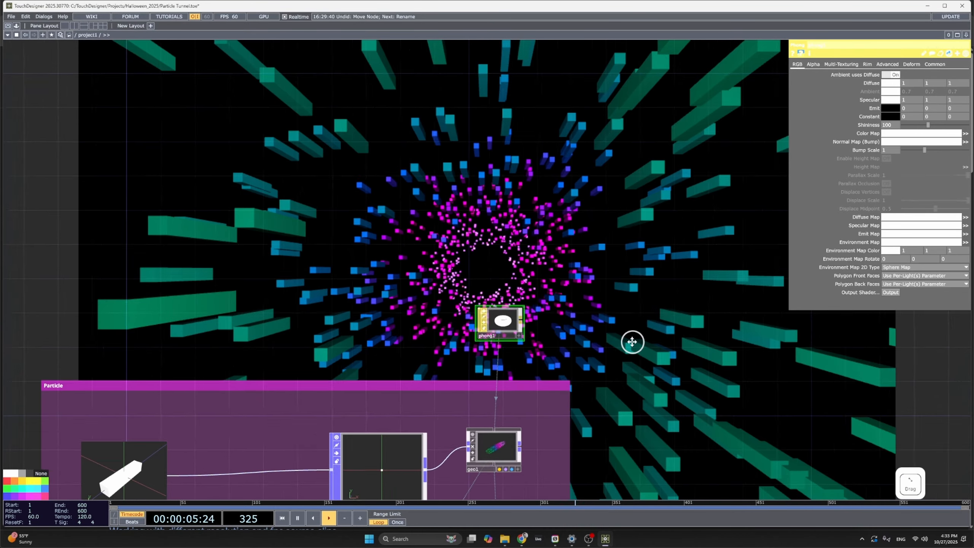
left_click_drag(631, 342, 384, 169)
left_click_drag(531, 374, 694, 284)
left_click_drag(579, 319, 682, 383)
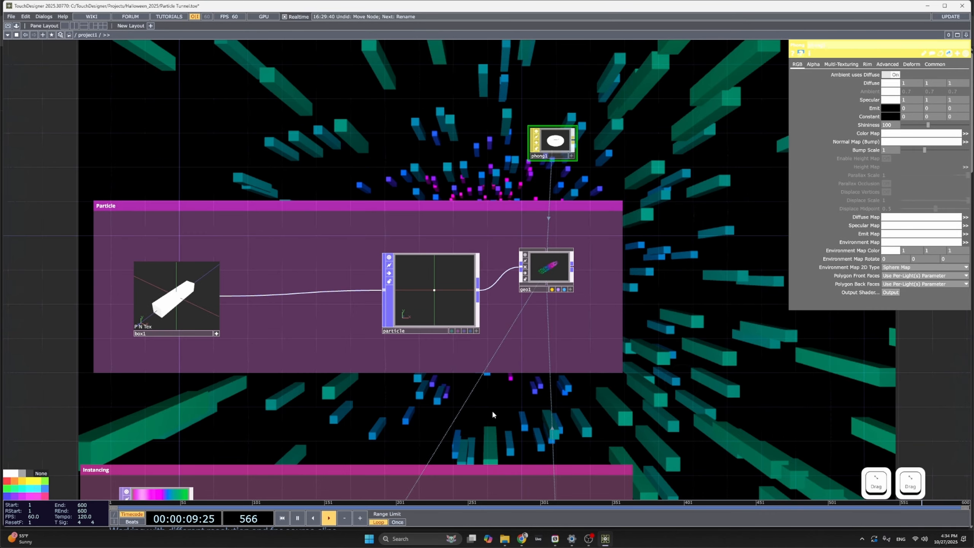
left_click_drag(496, 384, 581, 274)
scroll(411, 307, "down", 3)
left_click_drag(424, 303, 579, 258)
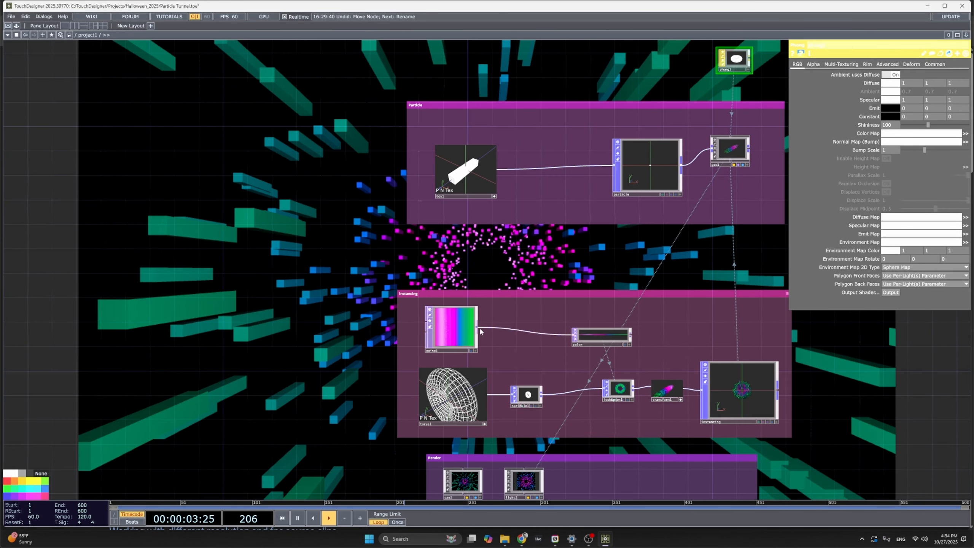
right_click(514, 331)
left_click(524, 322)
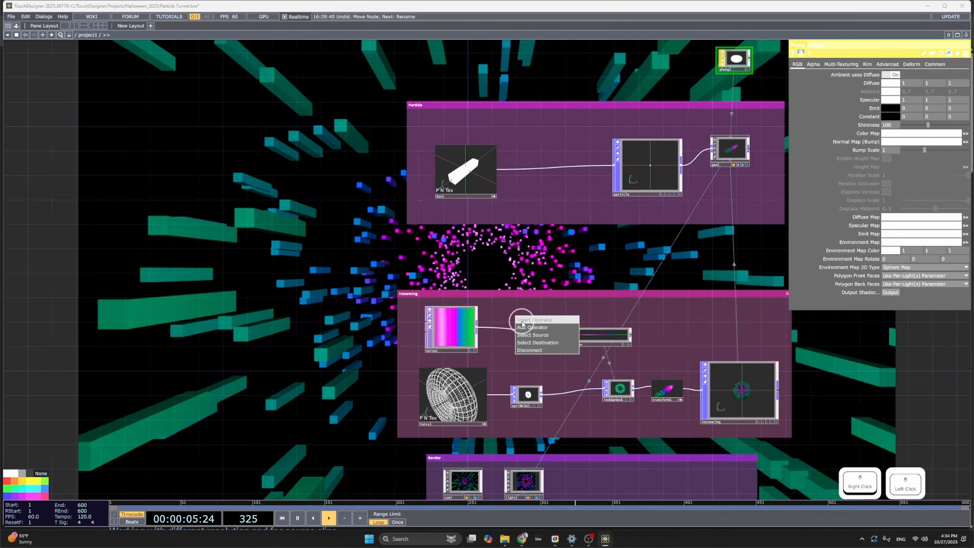
type("level")
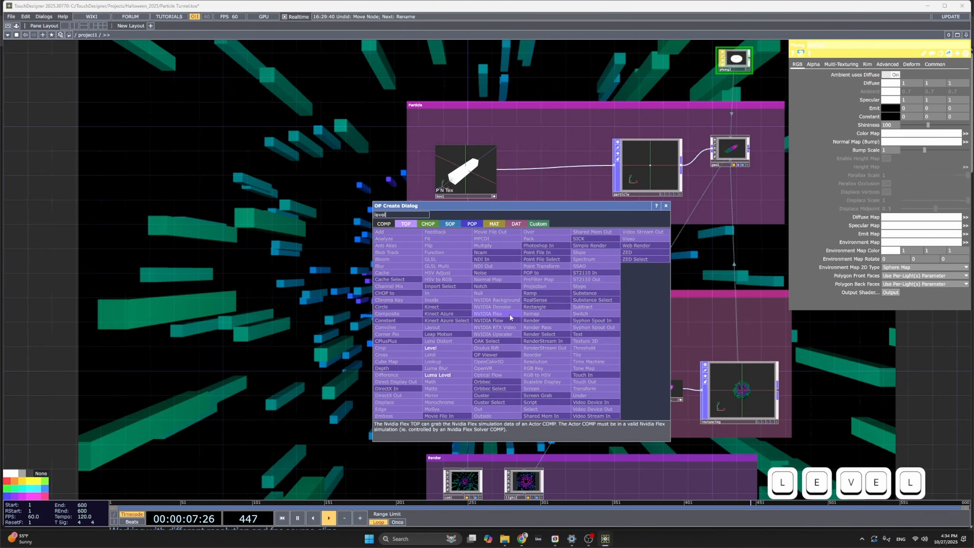
left_click(431, 348)
left_click(533, 337)
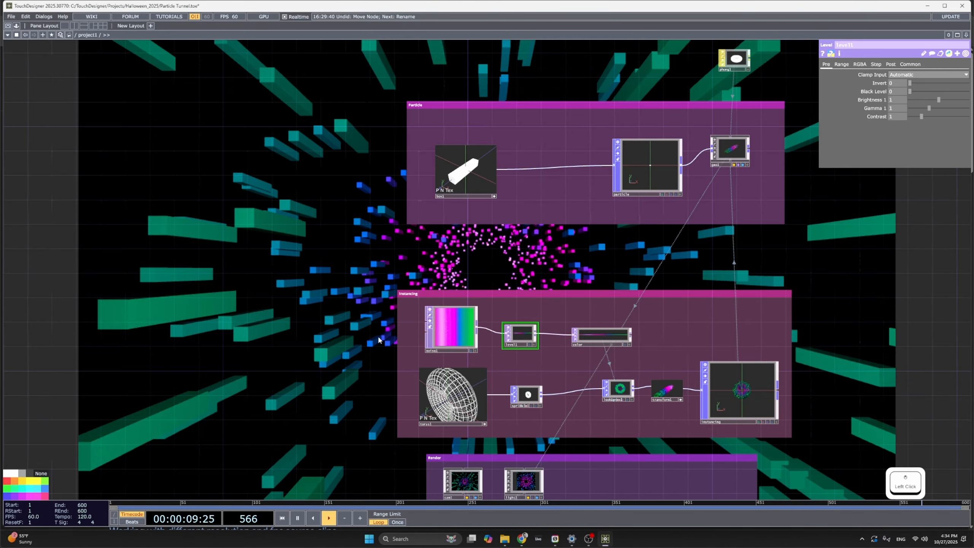
Raise Brightness 1 of the Level TOP to 1.51.
scroll(326, 320, "up", 3)
left_click_drag(326, 320, 433, 320)
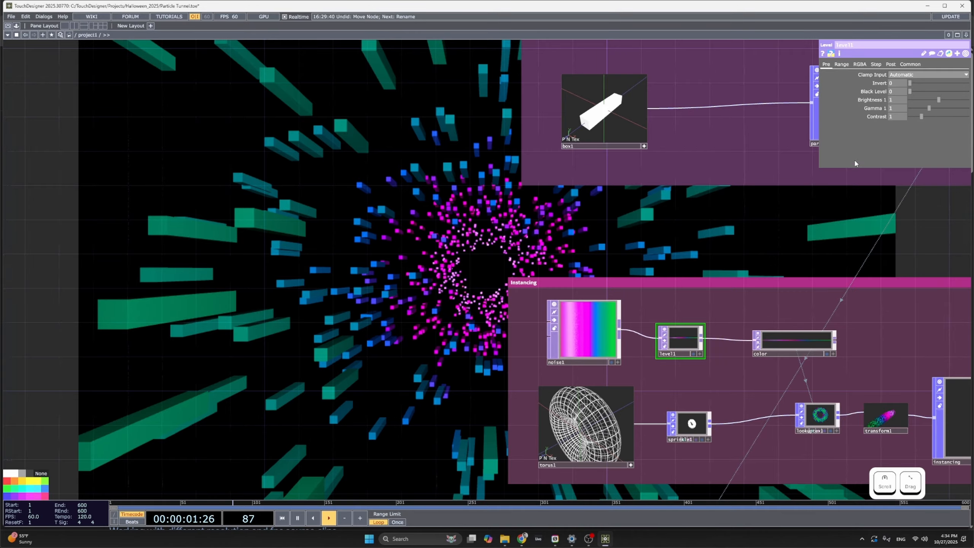
left_click_drag(939, 101, 955, 101)
Insert a Bloom TOP between the Render TOP and the RGB Key TOP in the Render group.
left_click_drag(648, 205, 615, 197)
scroll(518, 238, "down", 4)
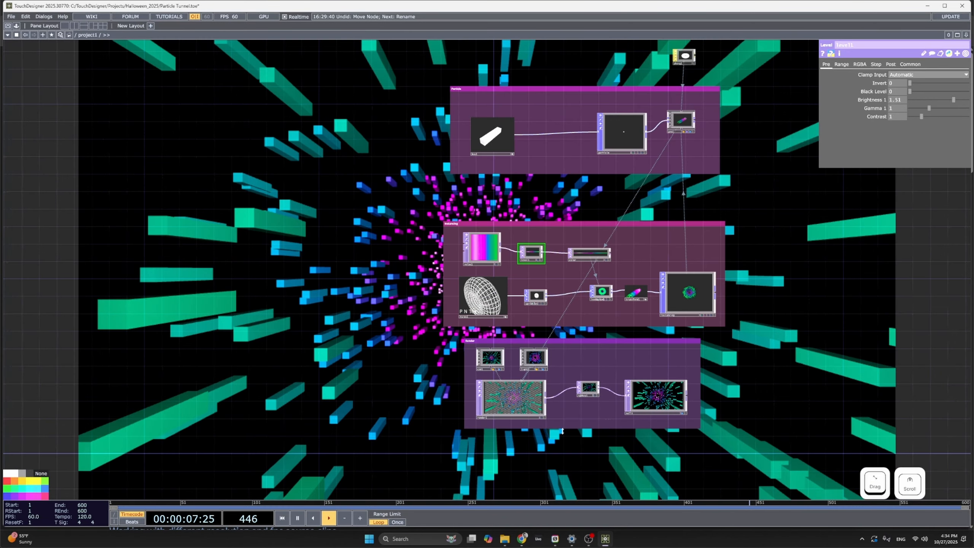
scroll(541, 415, "up", 8)
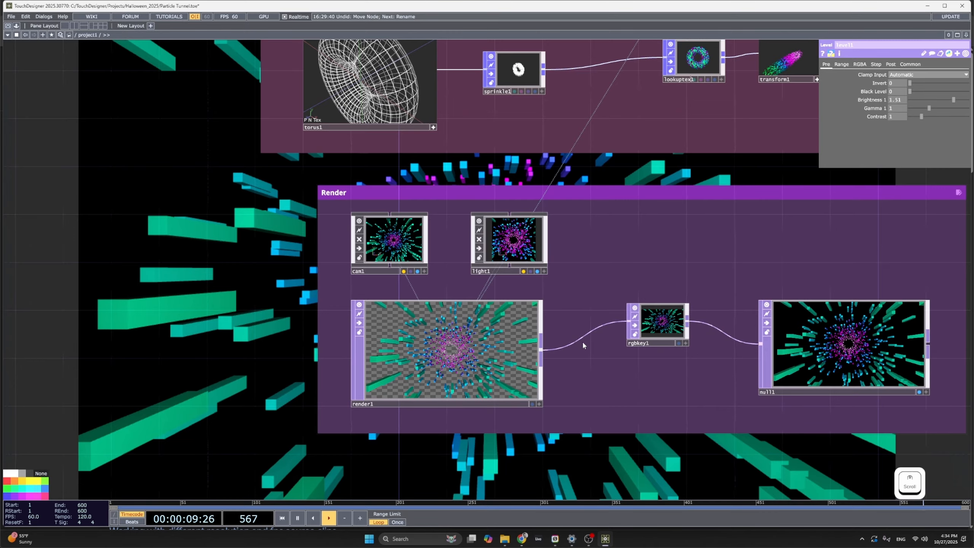
right_click(582, 340)
left_click(594, 329)
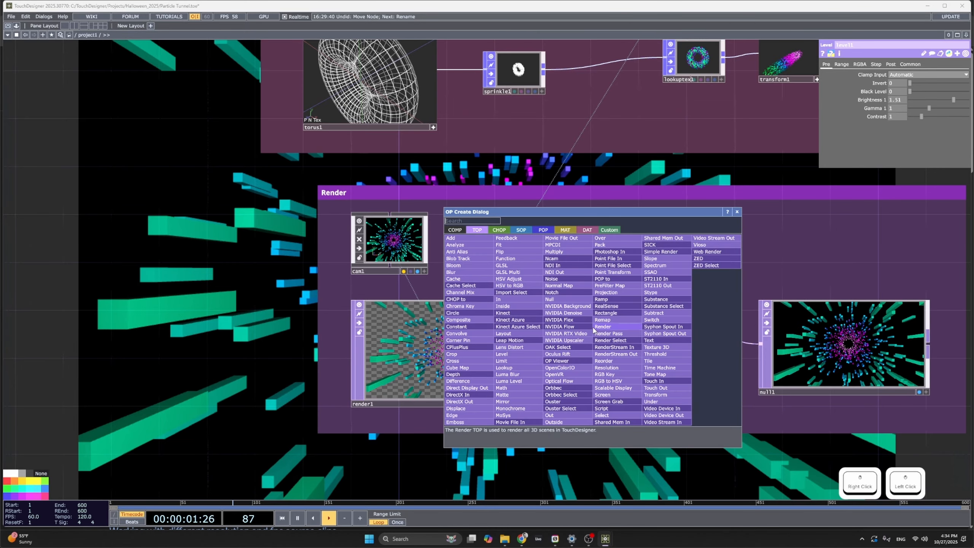
type("bloom")
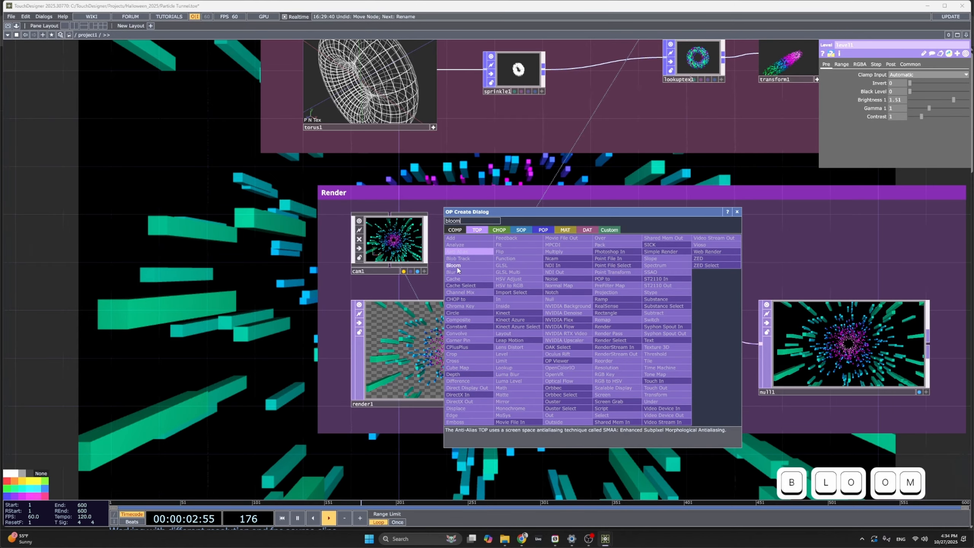
left_click(457, 268)
left_click(587, 329)
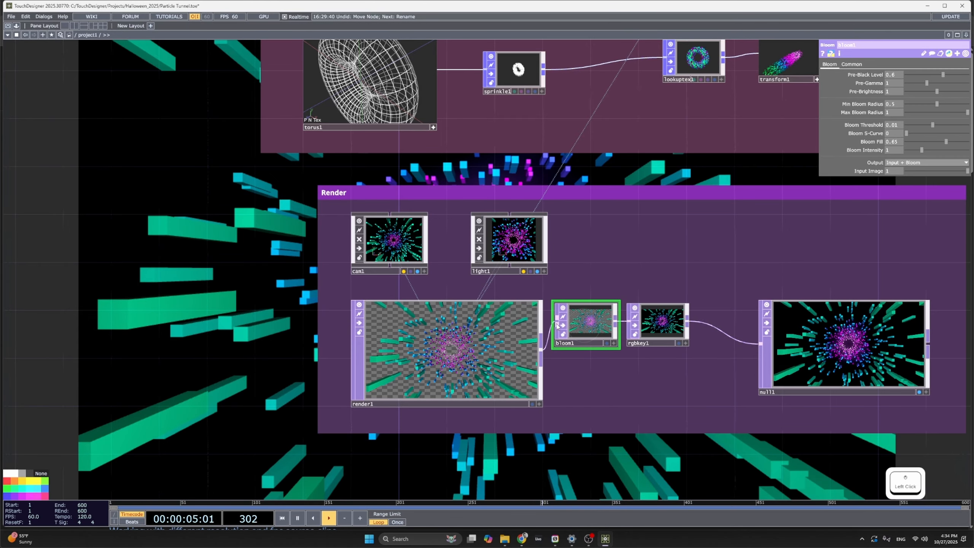
Lower the Min Bloom Radius of the Bloom TOP to 0.189.
scroll(553, 328, "down", 5)
left_click_drag(387, 339, 593, 384)
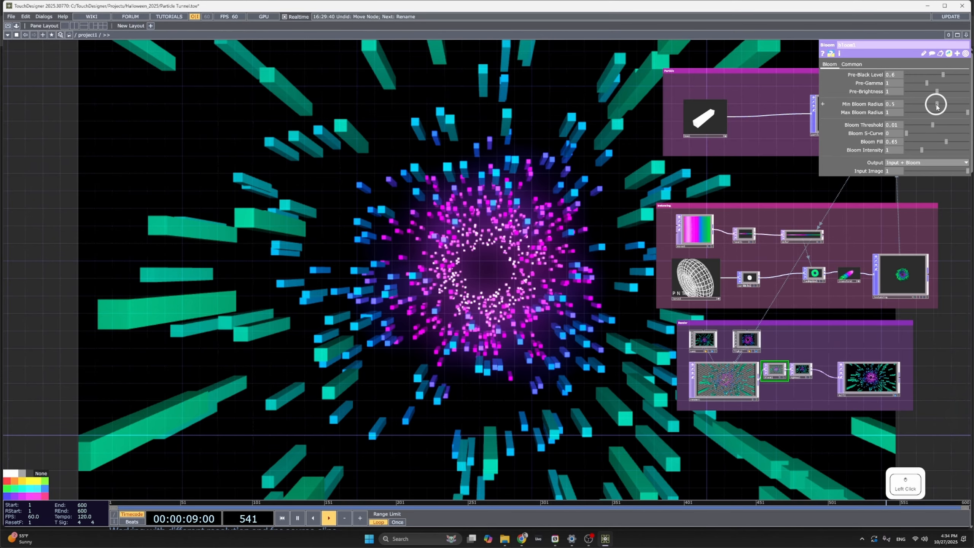
left_click_drag(934, 106, 922, 109)
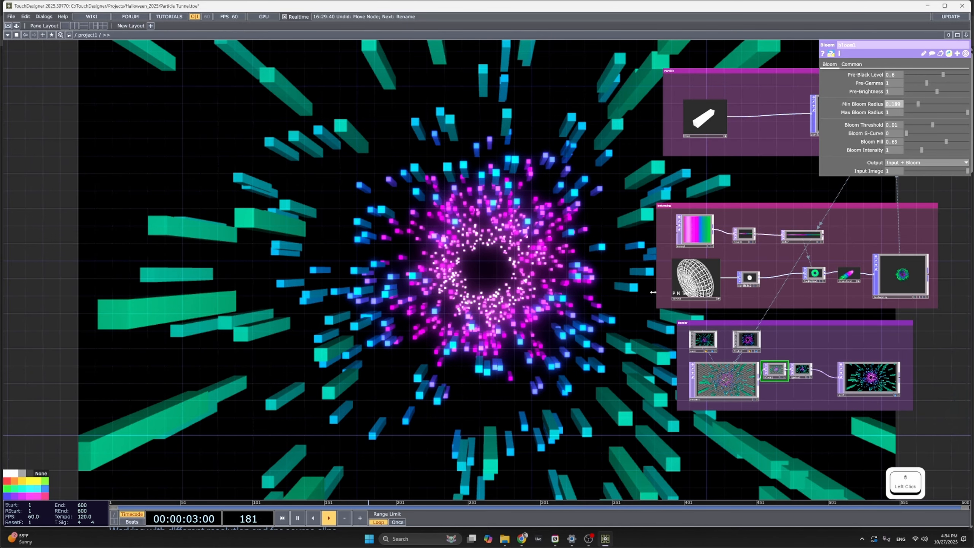
Set the Number of Points of the Sprinkle POP to 3000.
left_click_drag(496, 241, 444, 266)
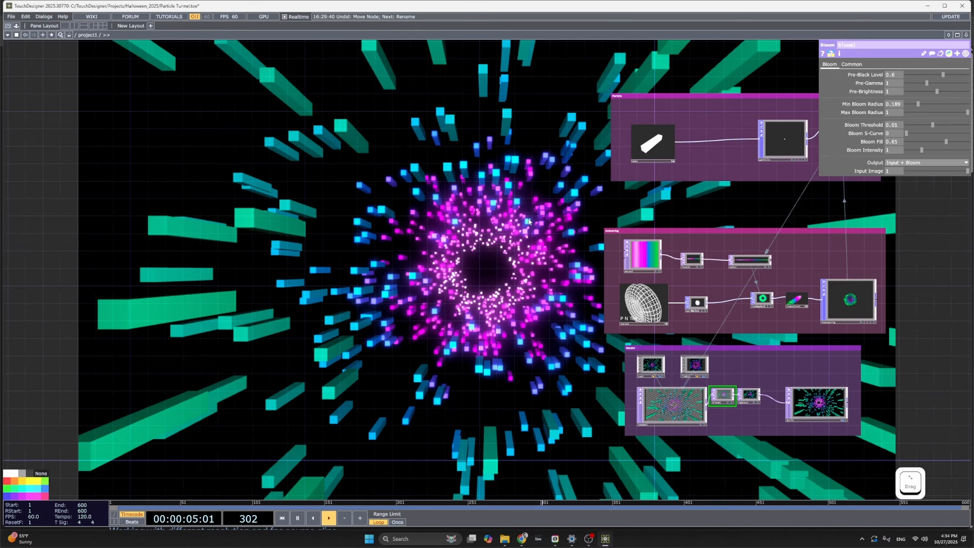
left_click(702, 303)
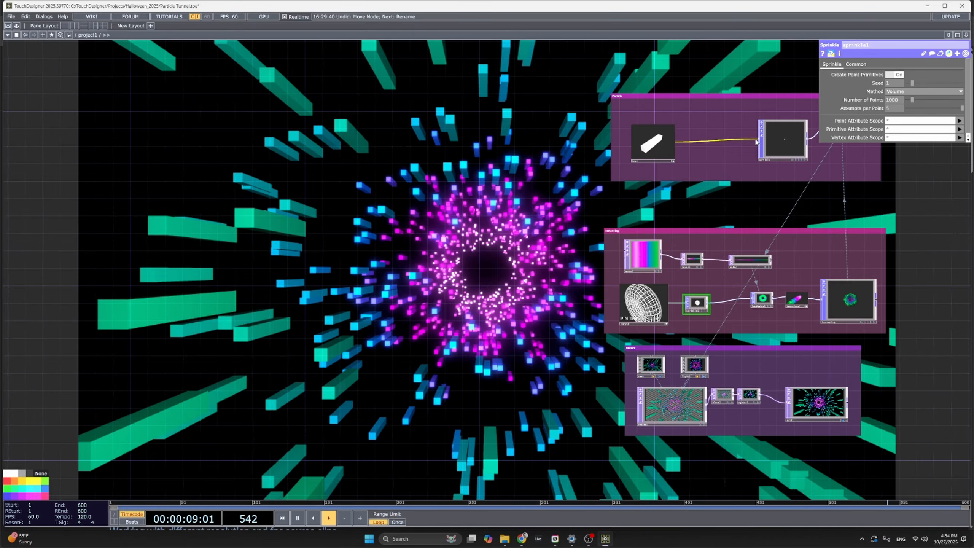
scroll(697, 305, "up", 5)
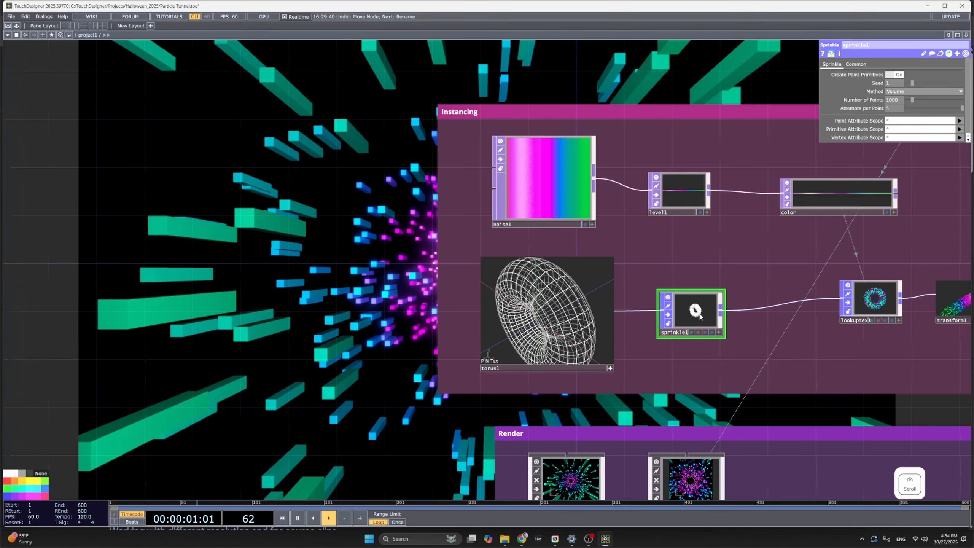
scroll(699, 315, "down", 4)
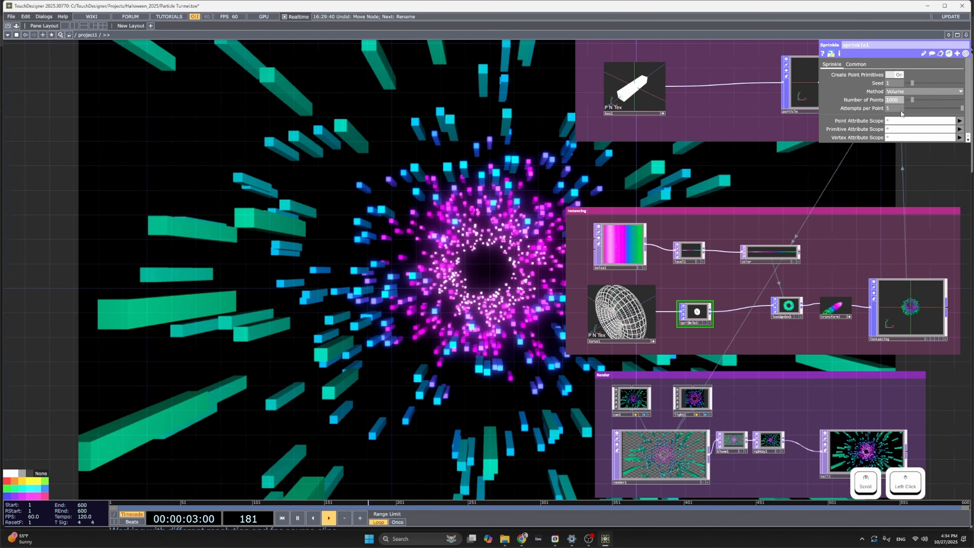
key("BackSpace")
type("3")
key("Return")
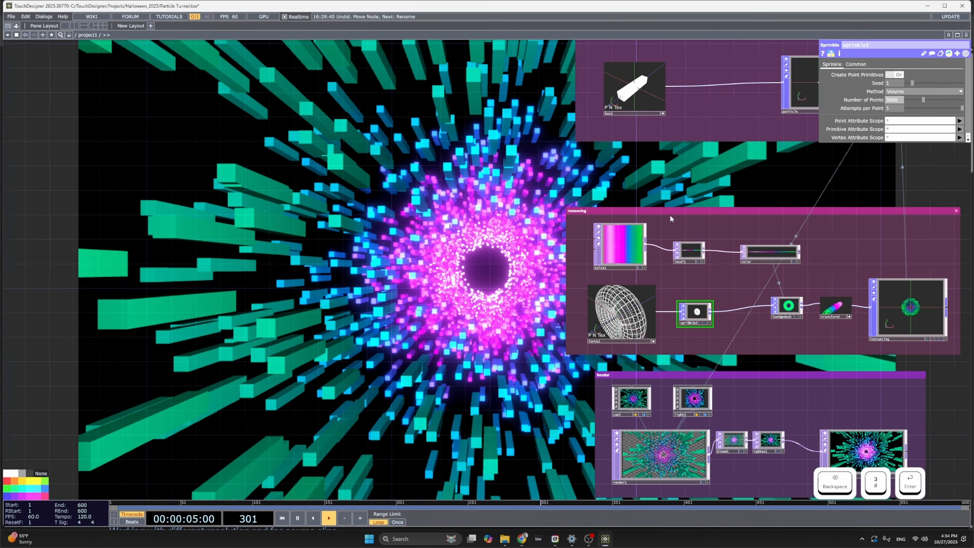
Animate the Noise TOP by setting its X Translate to the expression -absTime.seconds/5.
left_click_drag(471, 227, 429, 337)
scroll(429, 337, "up", 3)
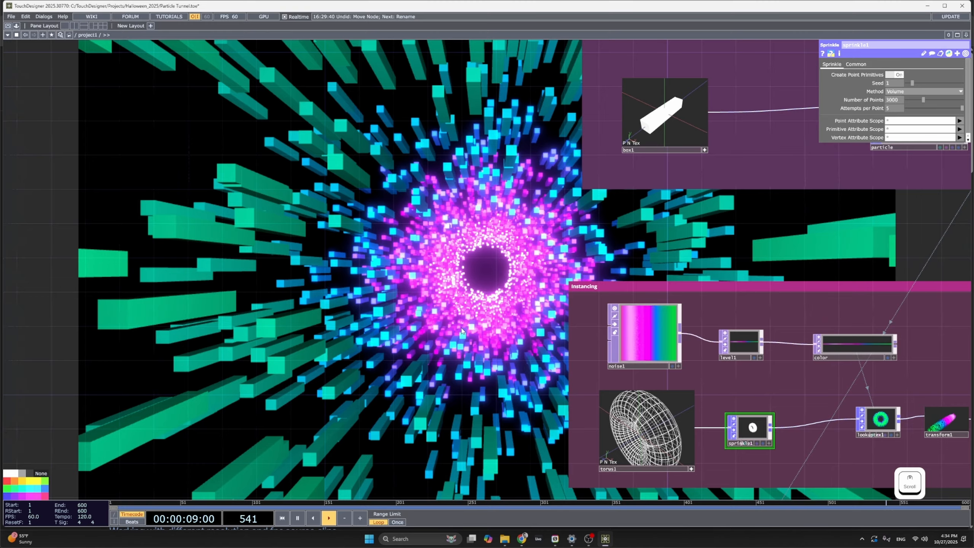
left_click(648, 338)
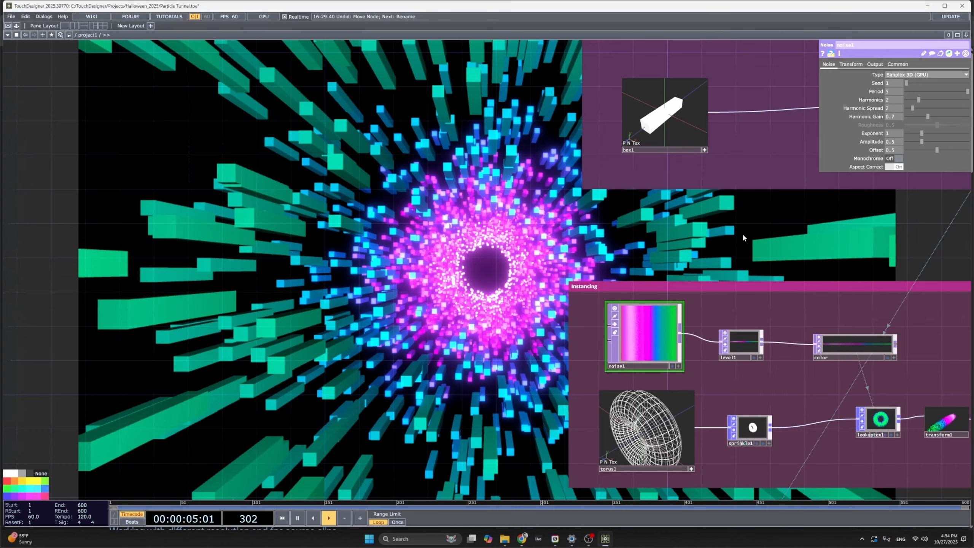
left_click(852, 64)
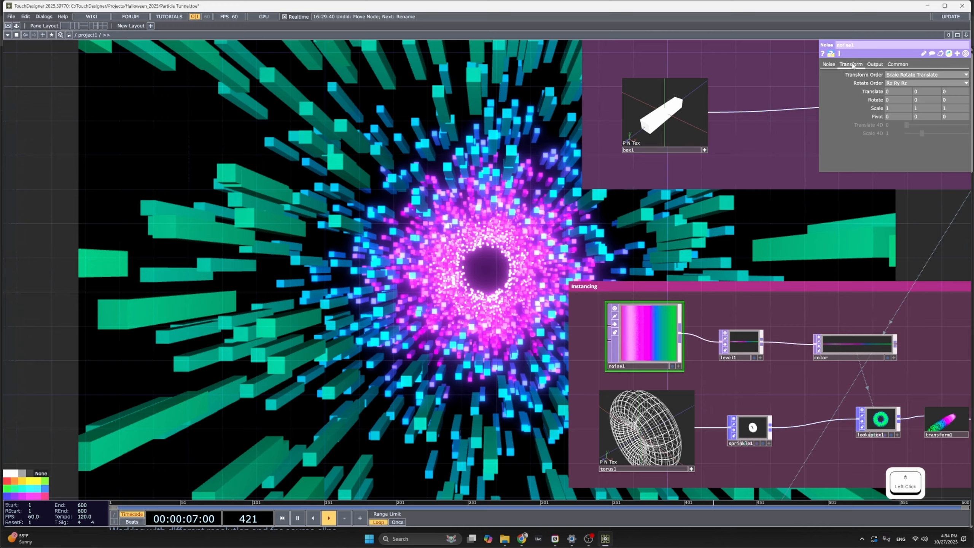
left_click(891, 94)
type("ab")
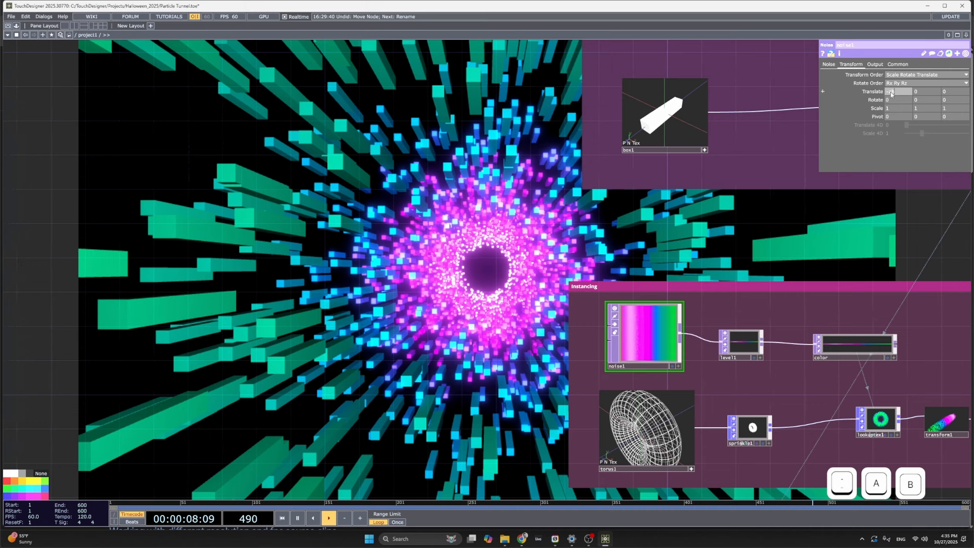
type("sTime.seconds")
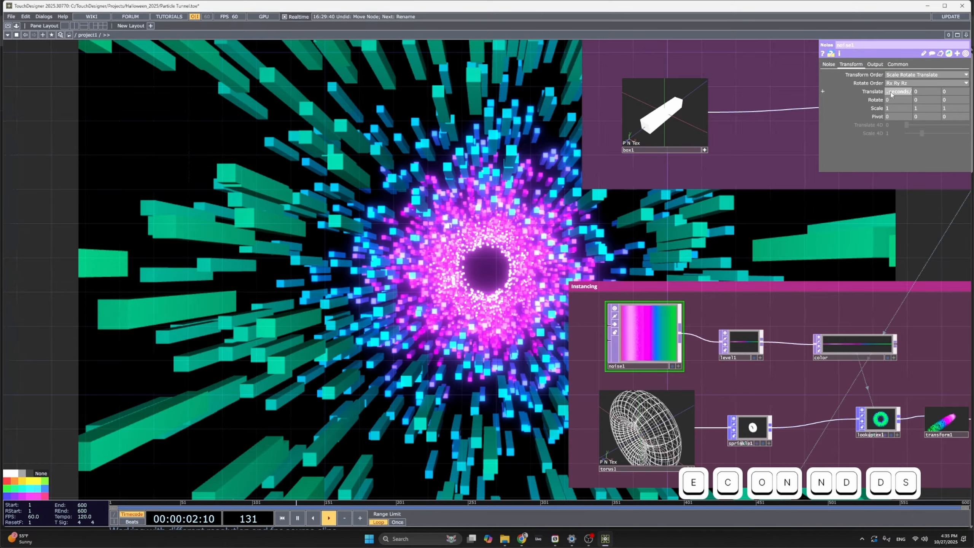
type("/5")
key("Return")
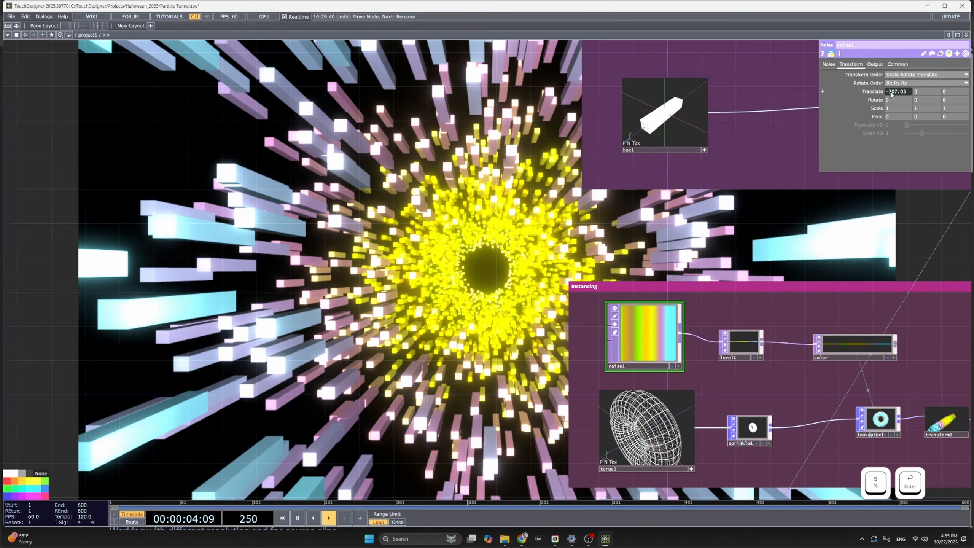
Examine how the animated noise texture's colours travel through the tunnel render.
scroll(680, 355, "up", 3)
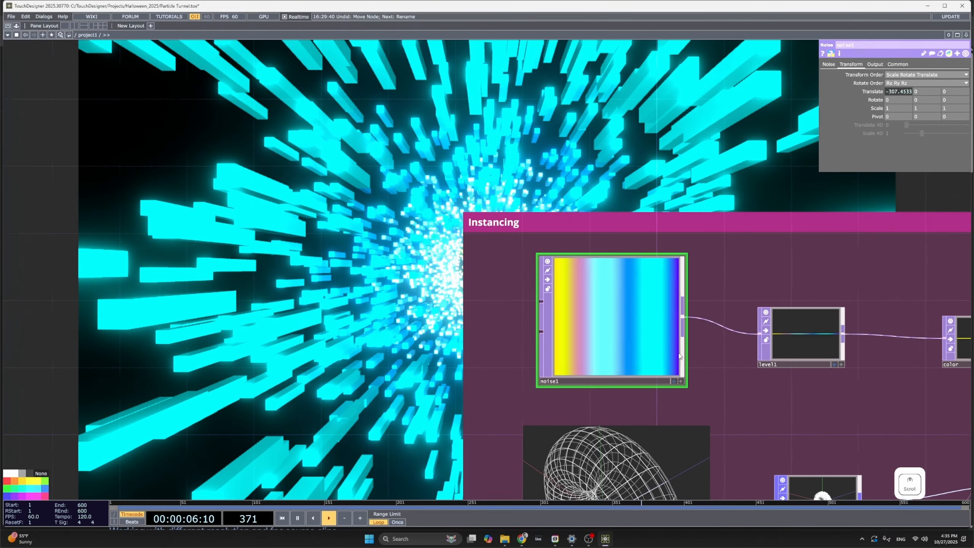
scroll(676, 343, "up", 2)
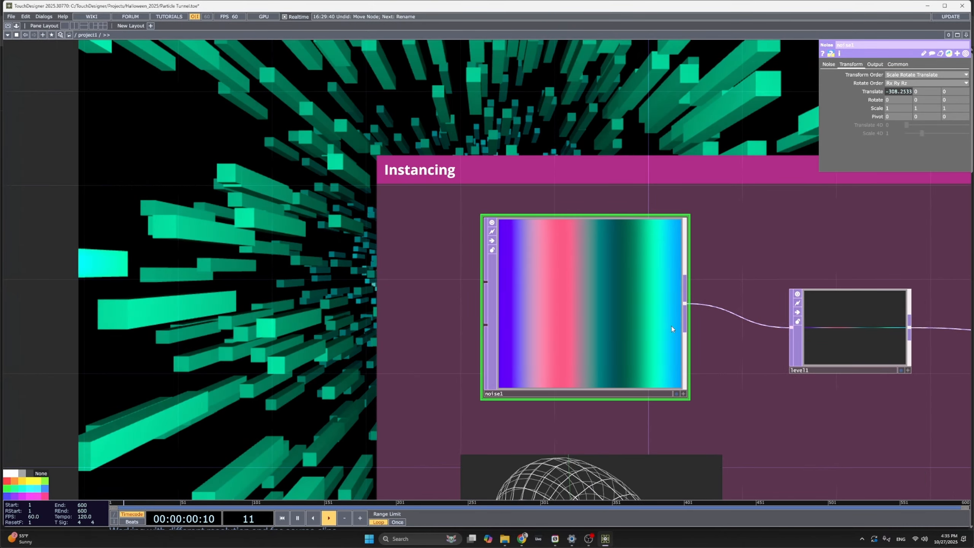
scroll(671, 328, "down", 2)
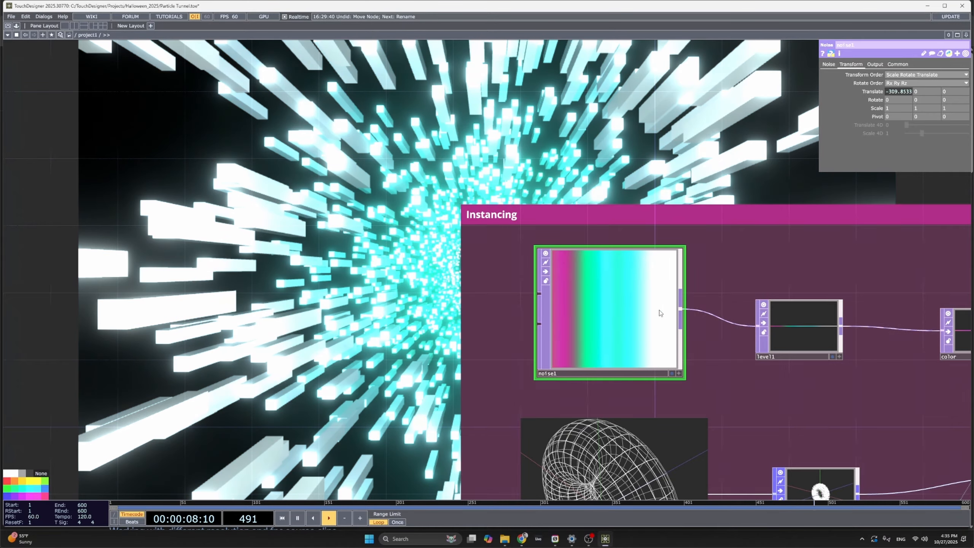
scroll(407, 282, "down", 3)
left_click_drag(462, 237, 633, 319)
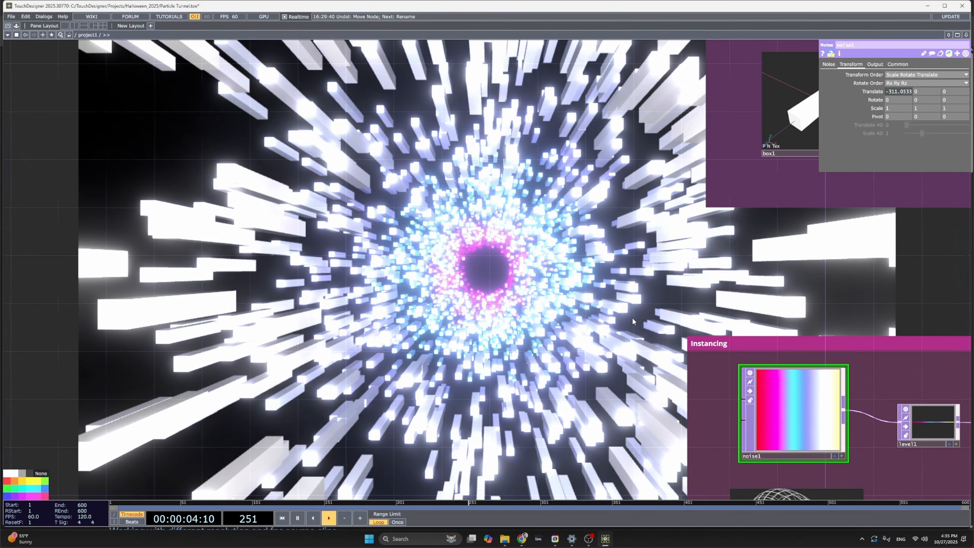
scroll(687, 371, "down", 2)
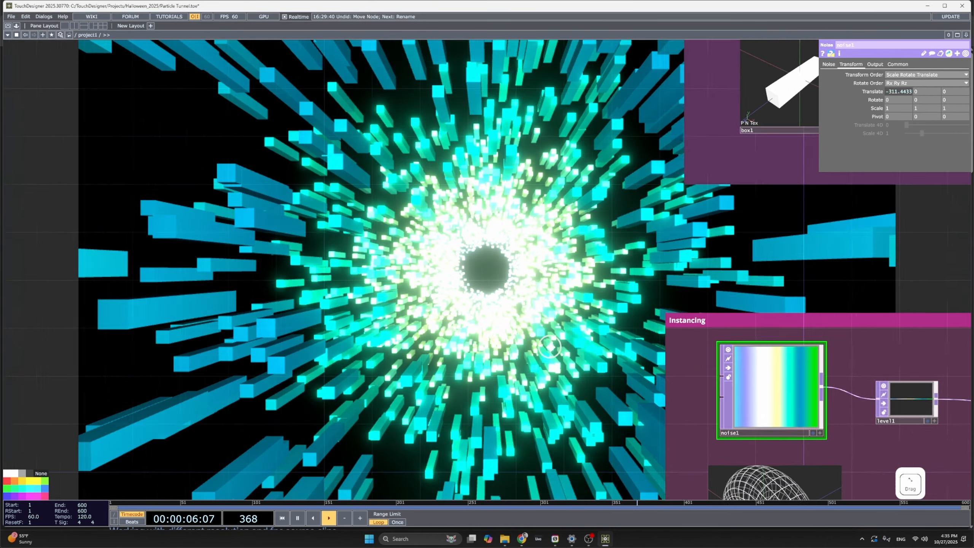
left_click_drag(688, 371, 563, 299)
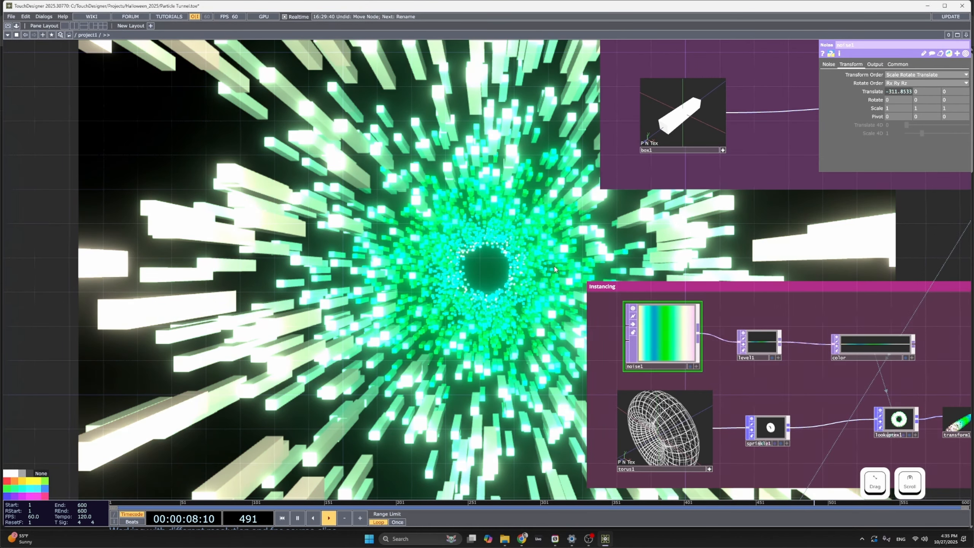
left_click_drag(527, 259, 439, 260)
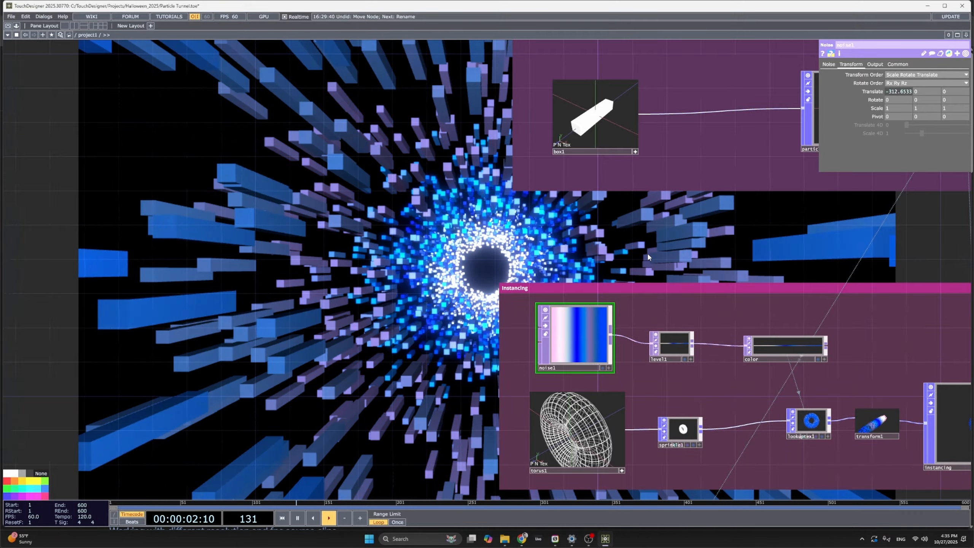
Move the lookup texture, transform and instancing operators together away from the Sprinkle POP to free space in the Instancing group.
left_click_drag(576, 221, 376, 156)
scroll(843, 328, "down", 3)
left_click_drag(835, 320, 679, 325)
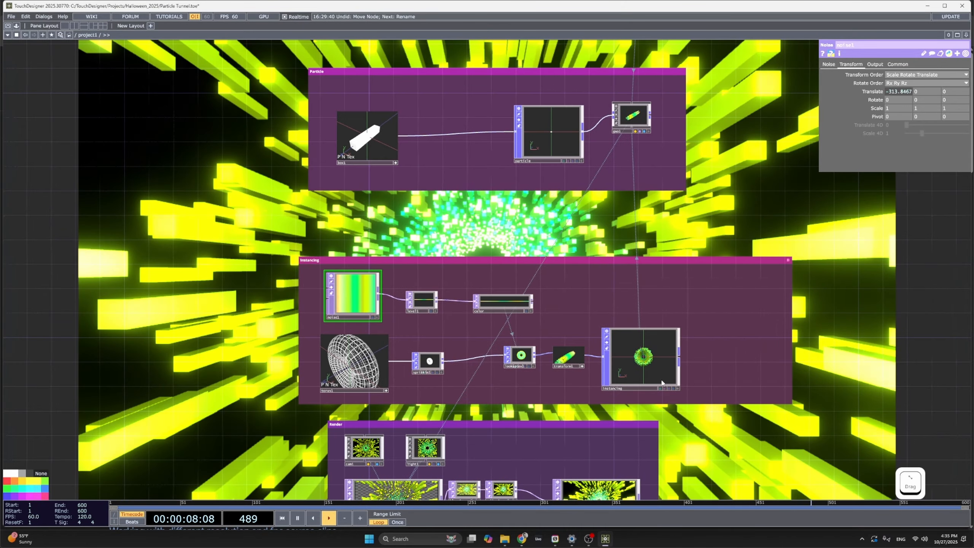
right_click_drag(689, 398, 493, 318)
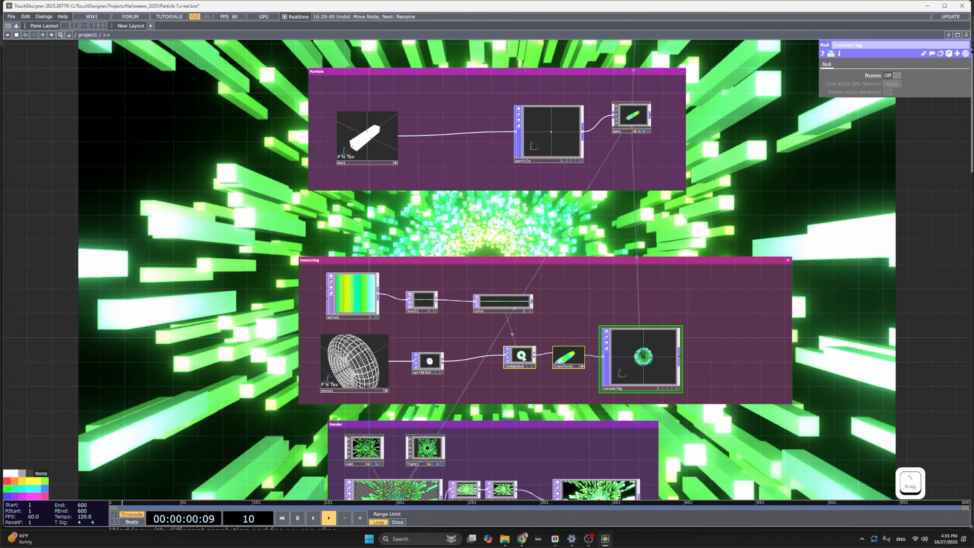
key("ctrl+c")
key("ctrl+v")
left_click_drag(613, 358, 613, 358)
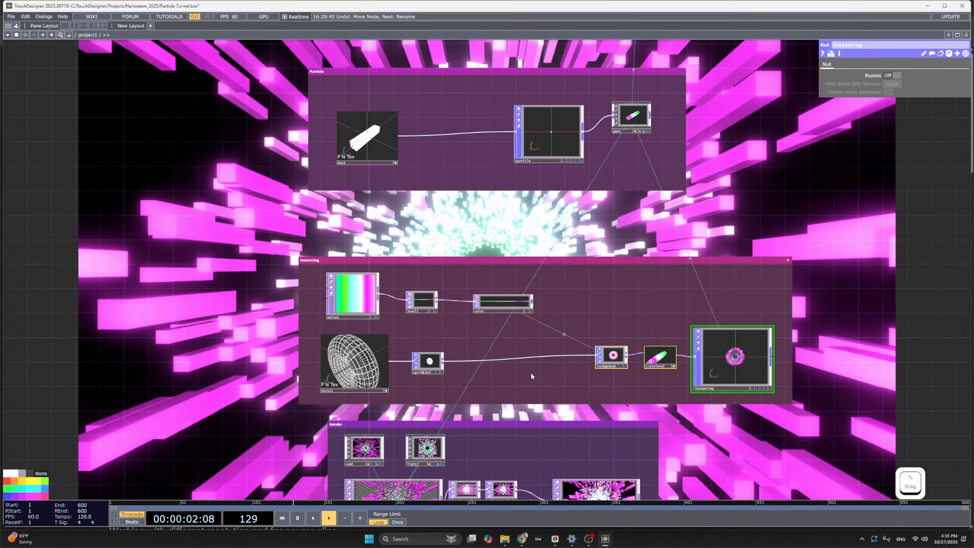
Insert a Math POP between the Sprinkle POP and the Lookup Texture POP.
left_click(488, 373)
scroll(483, 371, "up", 3)
left_click_drag(532, 379, 587, 380)
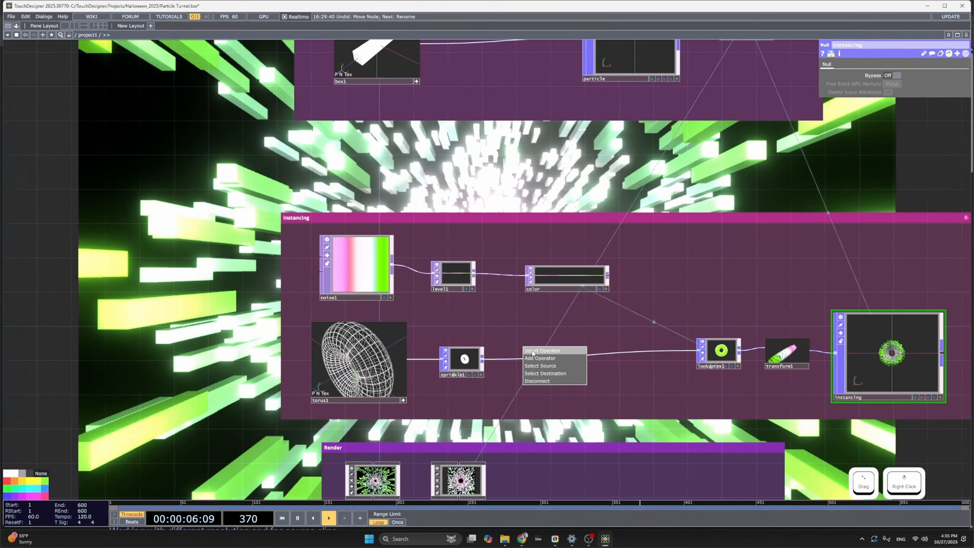
left_click(532, 350)
type("math")
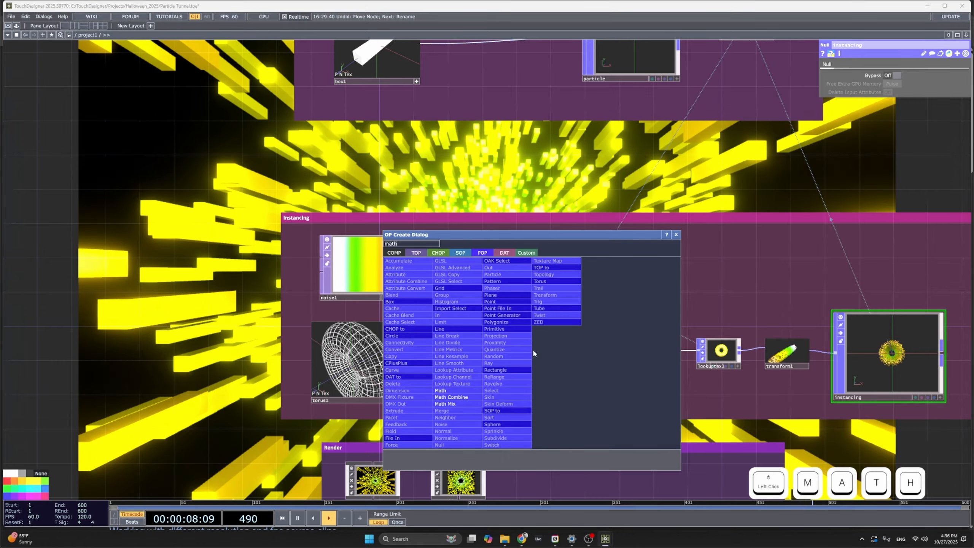
key("Return")
left_click(534, 351)
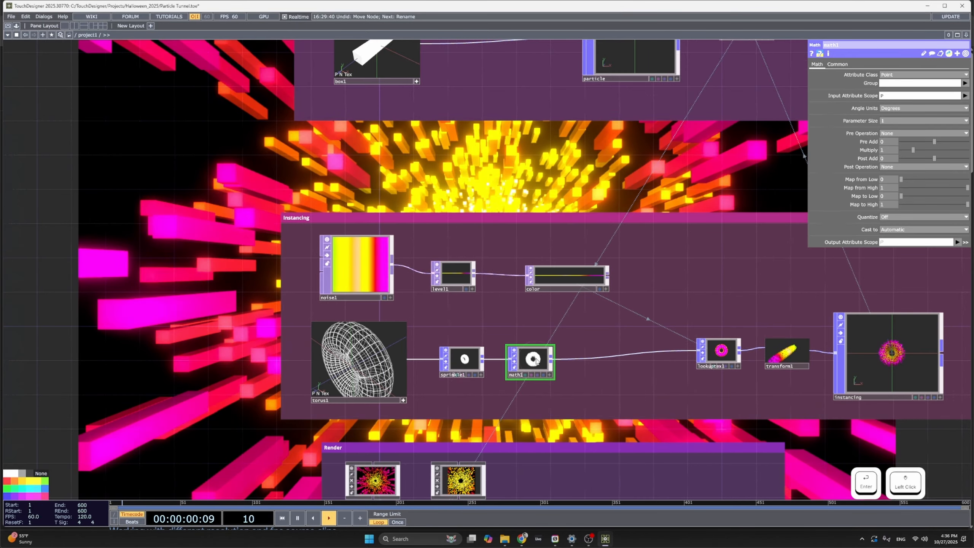
Animate the Math POP's Post Add with the expression absTime.seconds/5.
scroll(536, 355, "up", 2)
left_click_drag(153, 316, 533, 341)
scroll(598, 333, "down", 3)
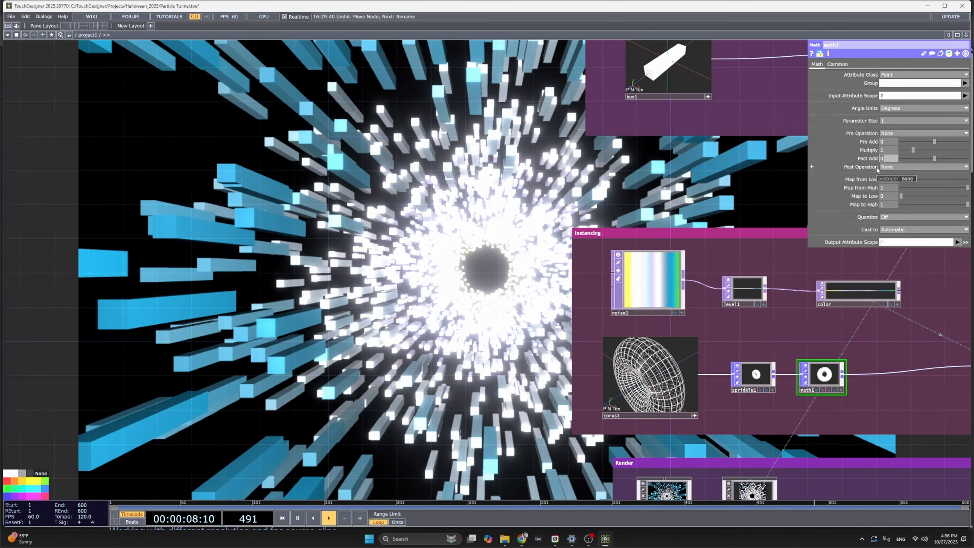
type("abs")
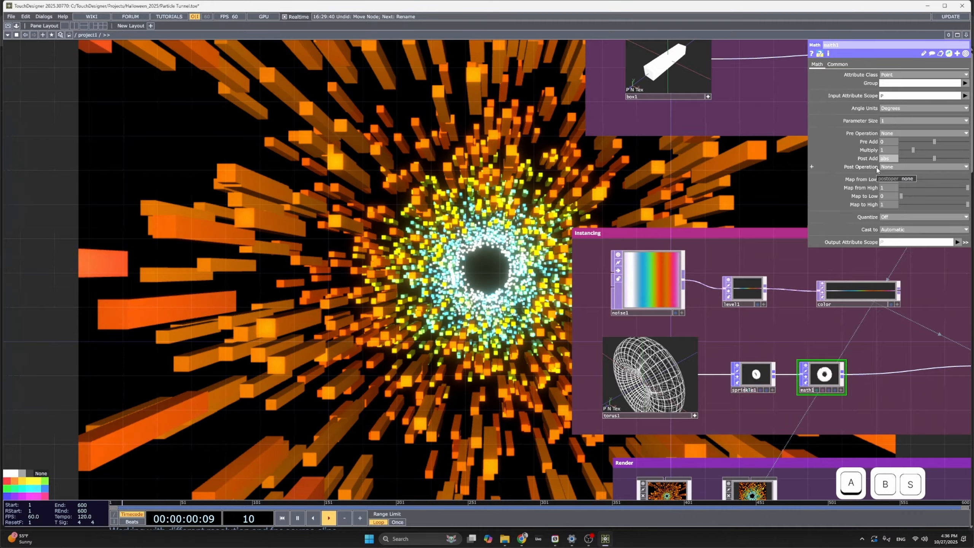
type("Time.")
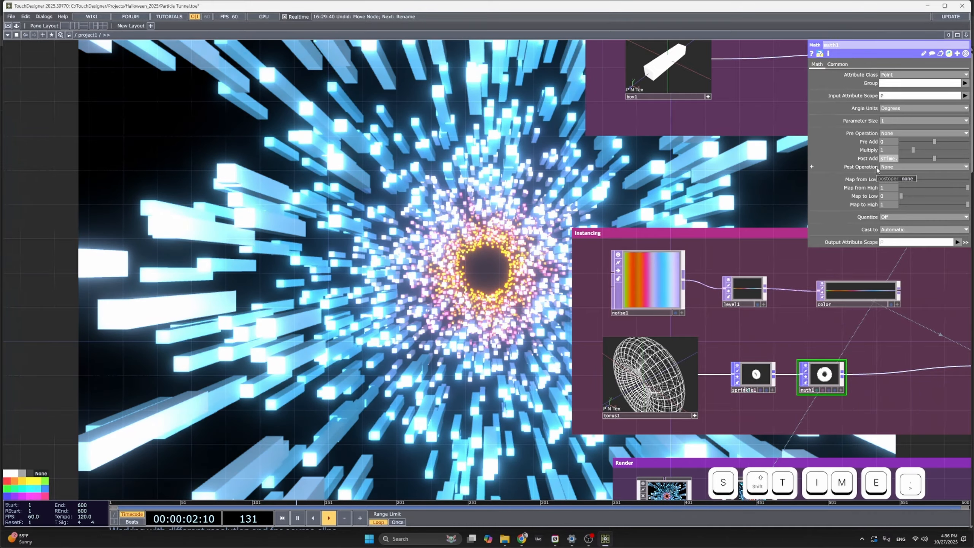
type("seconds")
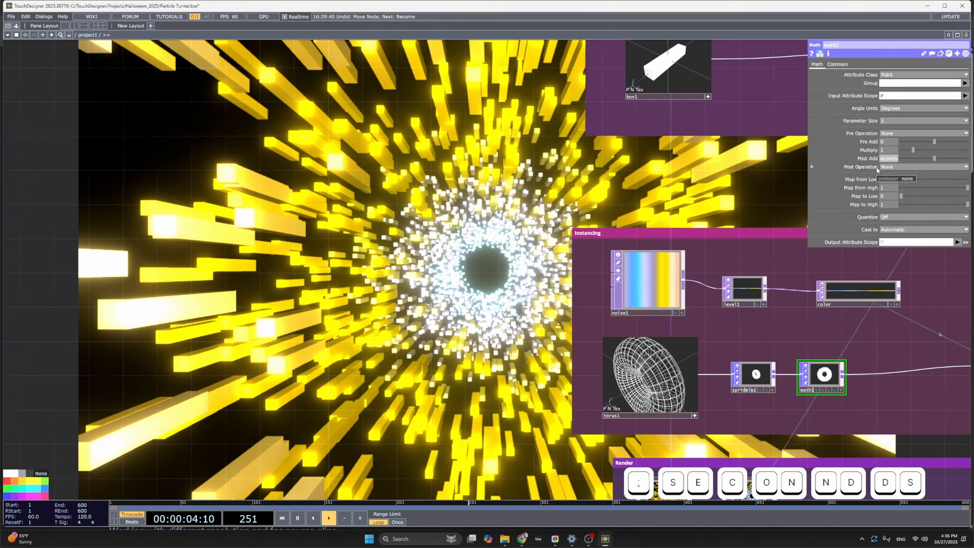
type("/5")
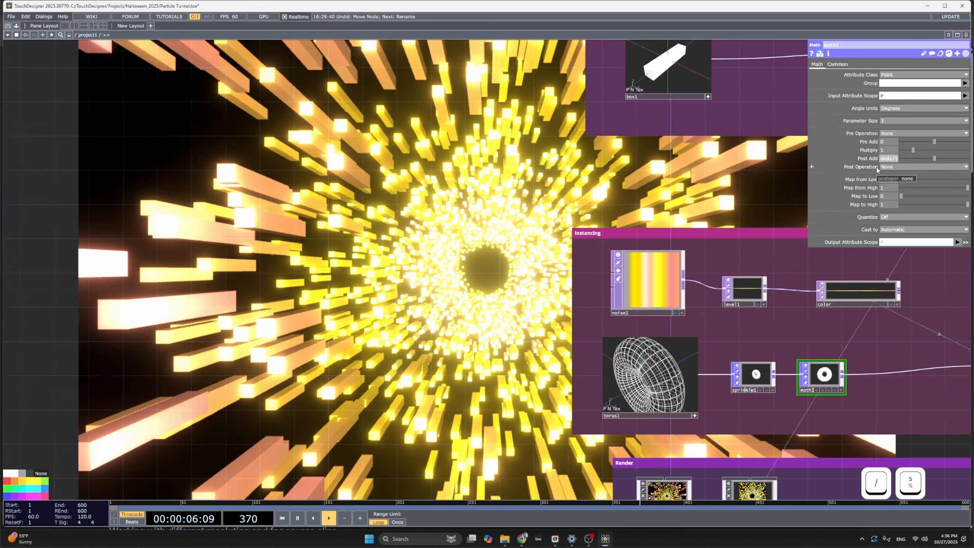
key("Return")
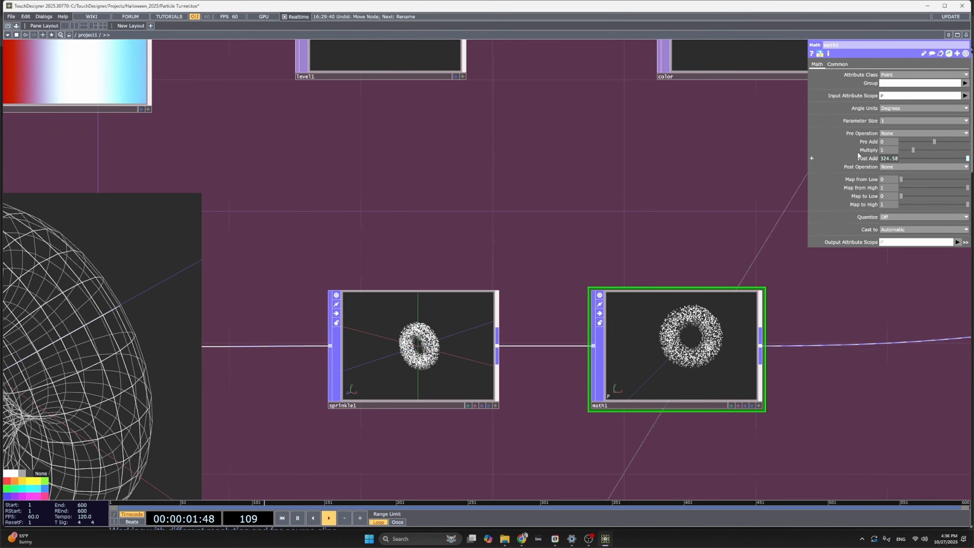
Restrict the Math POP's input attribute scope to P.z and reframe its particles in the node viewer.
left_click(894, 97)
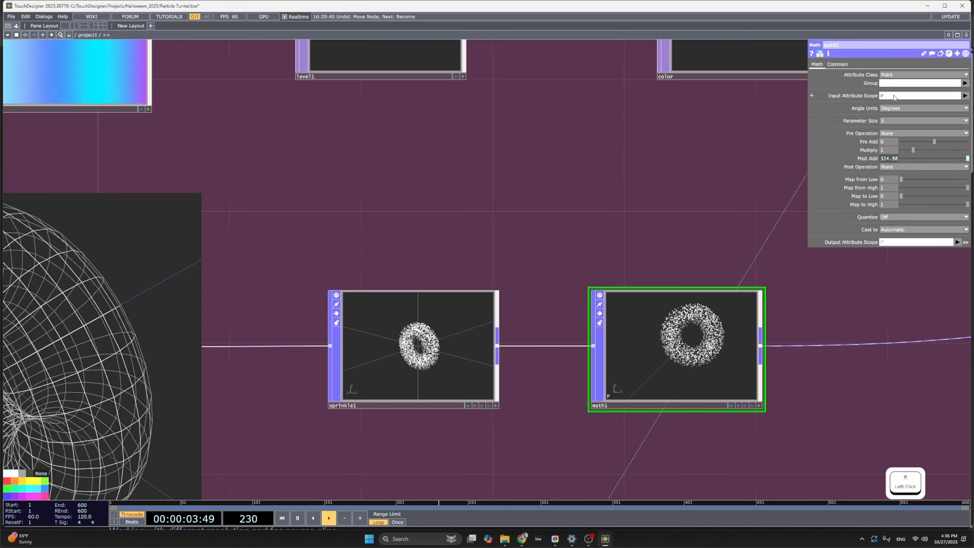
type(".z")
key("Return")
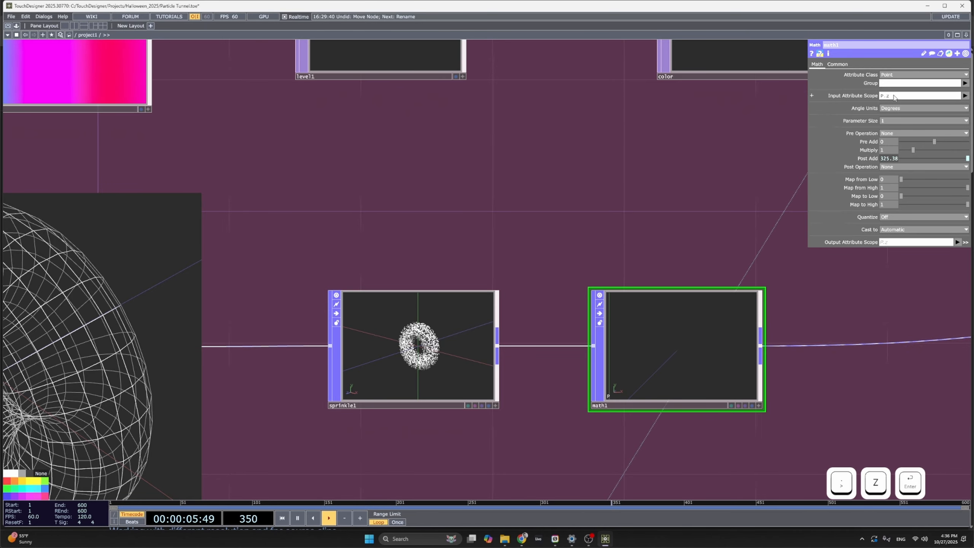
left_click(646, 373)
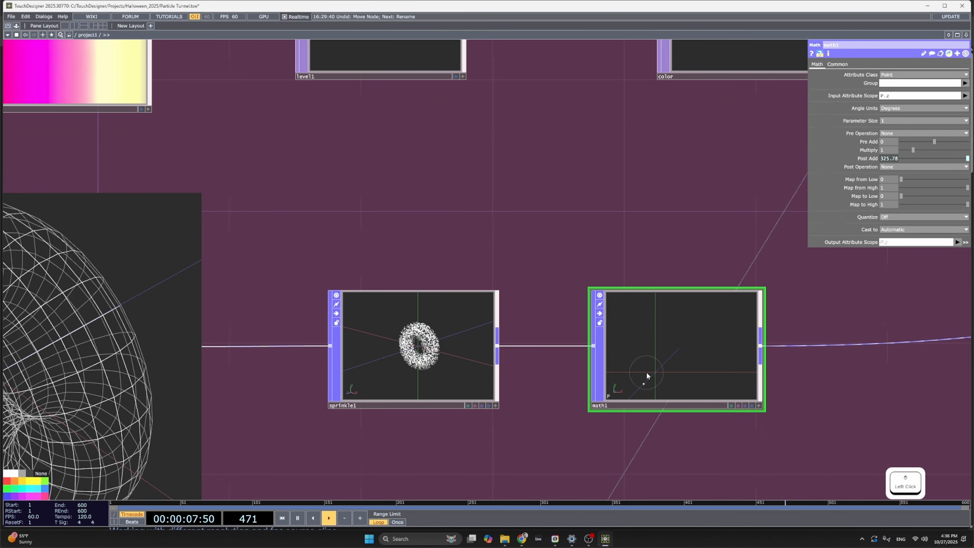
key("a")
left_click(647, 385)
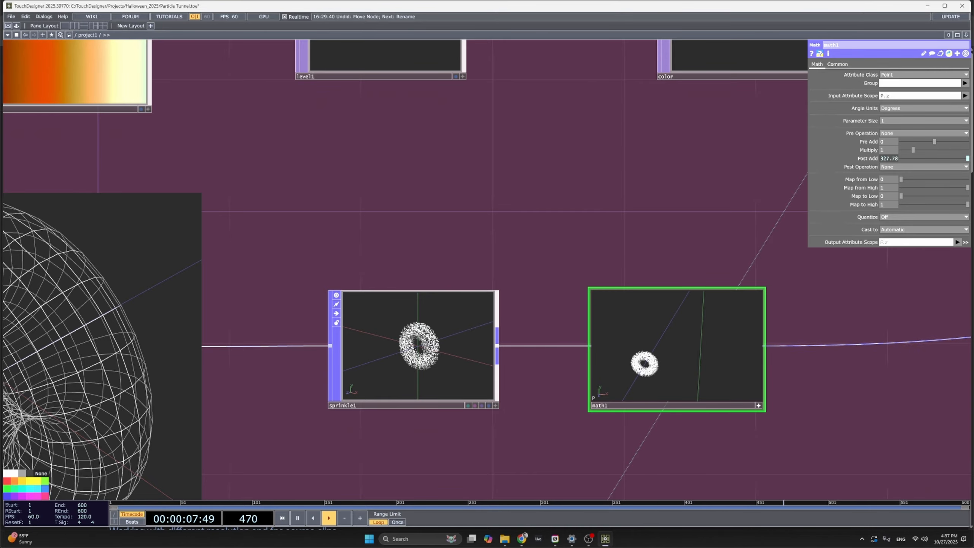
Insert a Limit POP between the Math POP and the Lookup Texture POP.
scroll(878, 413, "down", 3)
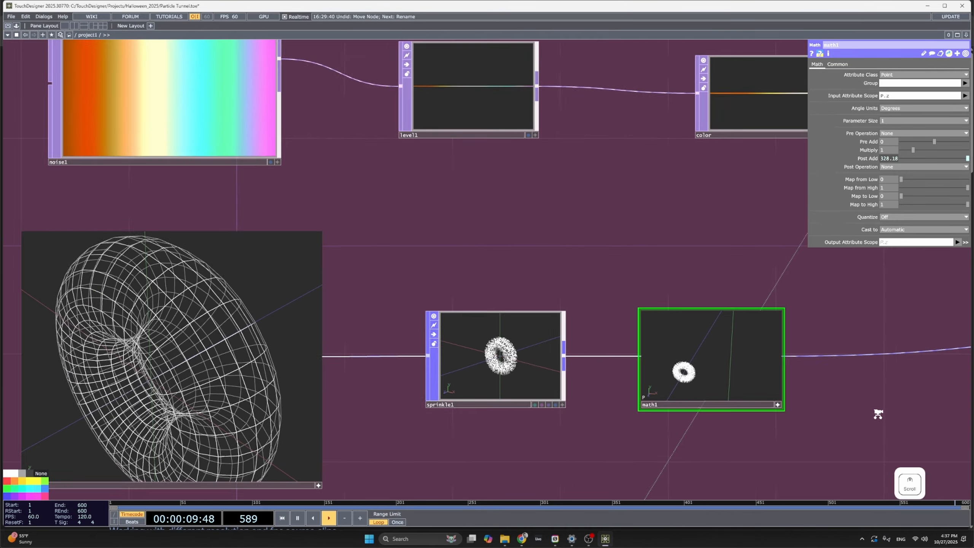
left_click_drag(894, 413, 594, 424)
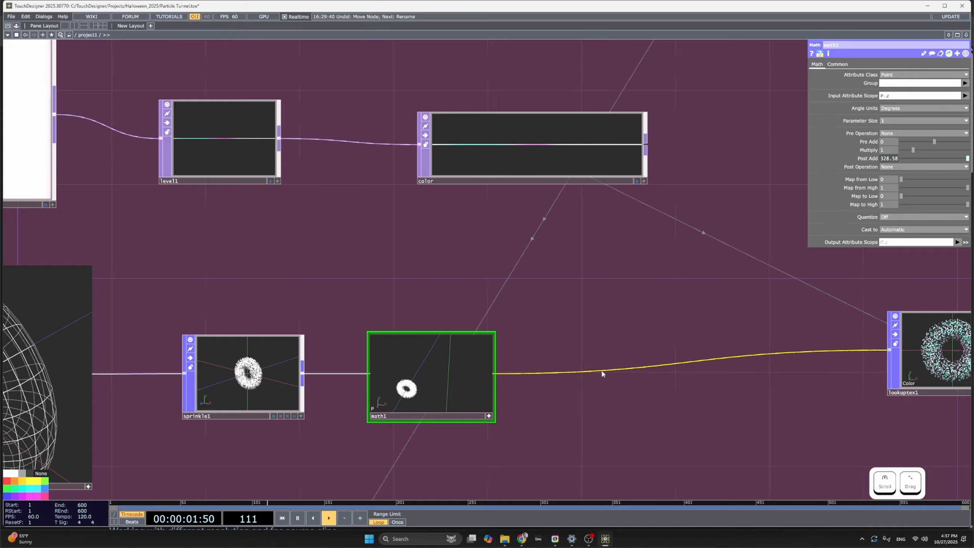
right_click(602, 374)
left_click(623, 363)
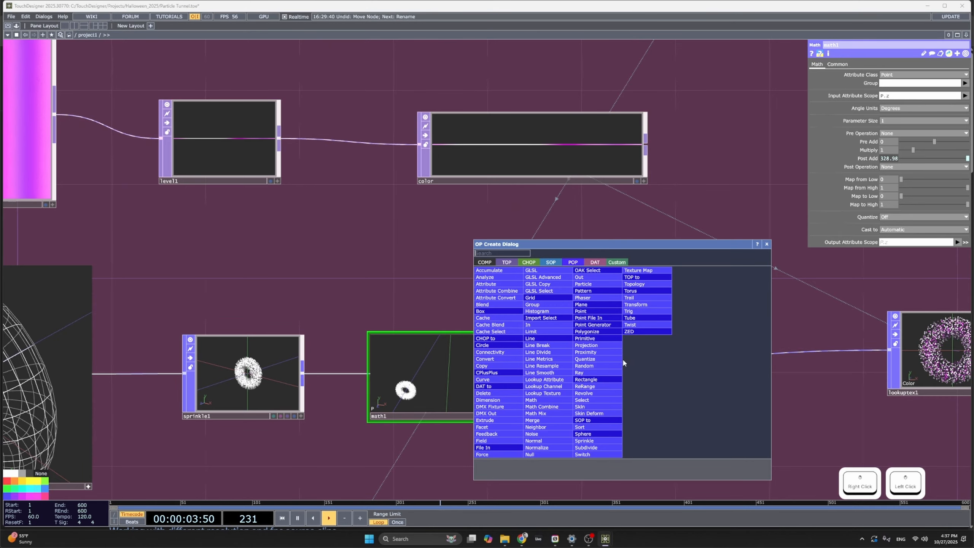
type("limit")
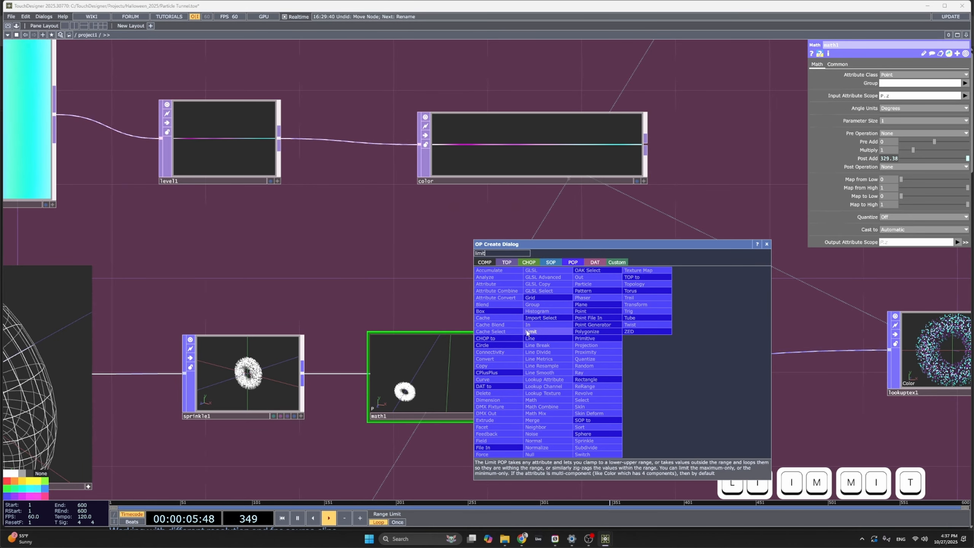
left_click(527, 332)
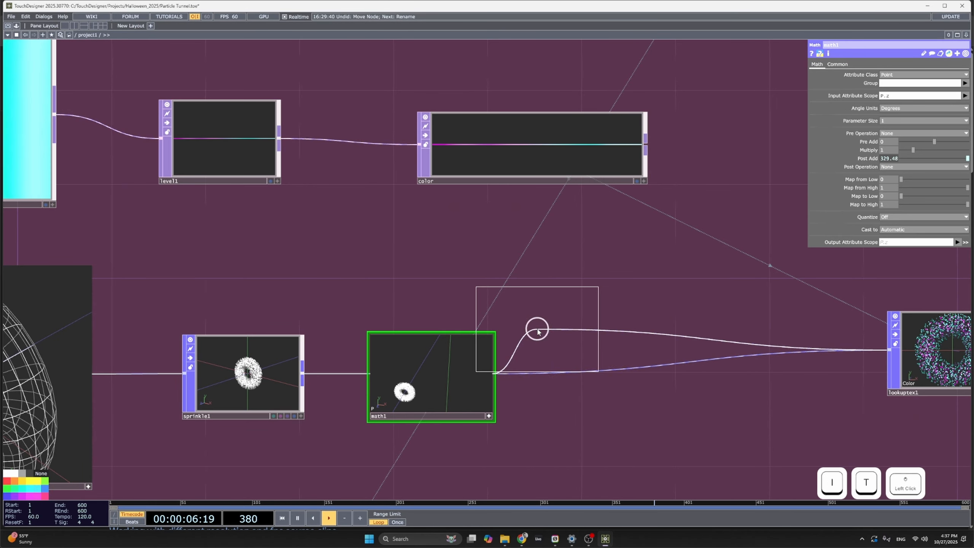
left_click(615, 381)
scroll(622, 376, "up", 3)
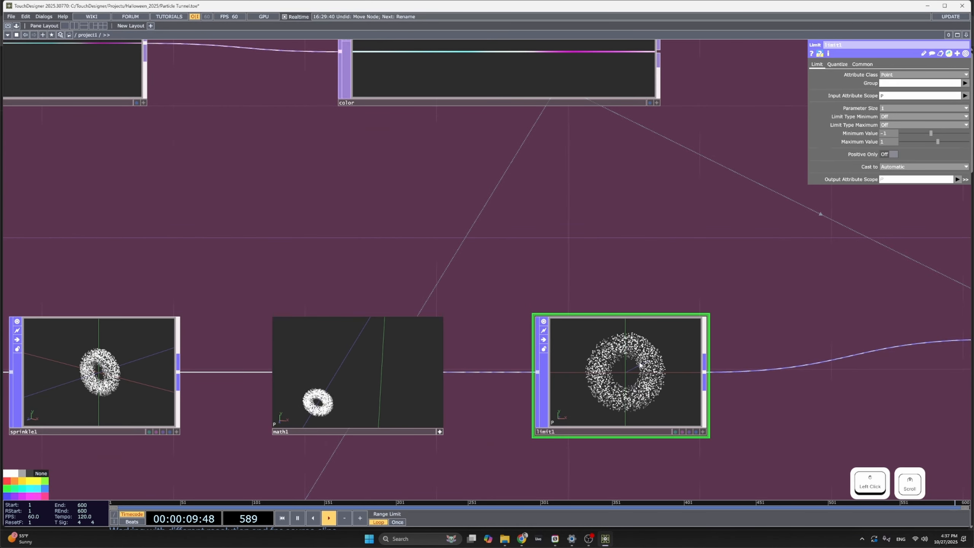
Set the Limit POP to loop P.z at both limits, with minimum value -0.5 and maximum value 0.5.
left_click(900, 117)
left_click(887, 139)
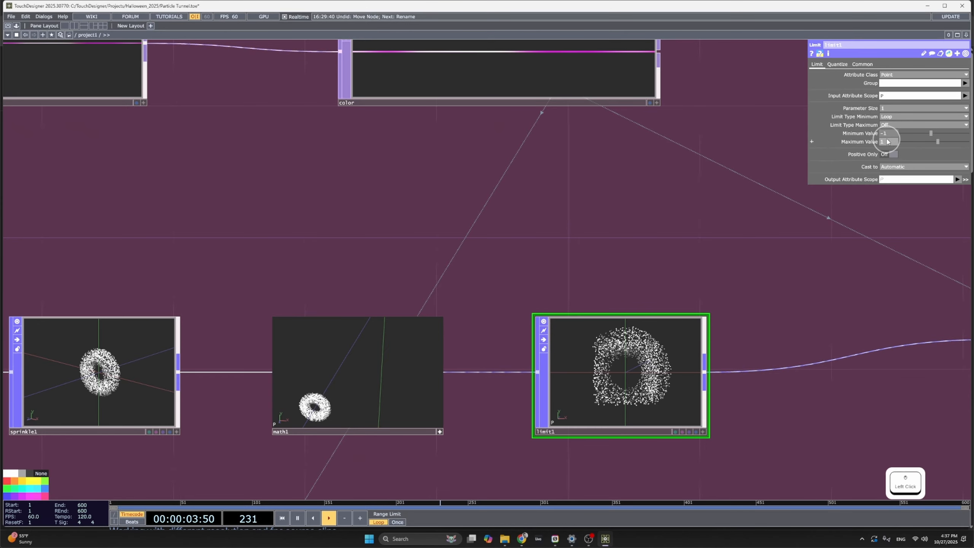
left_click(891, 126)
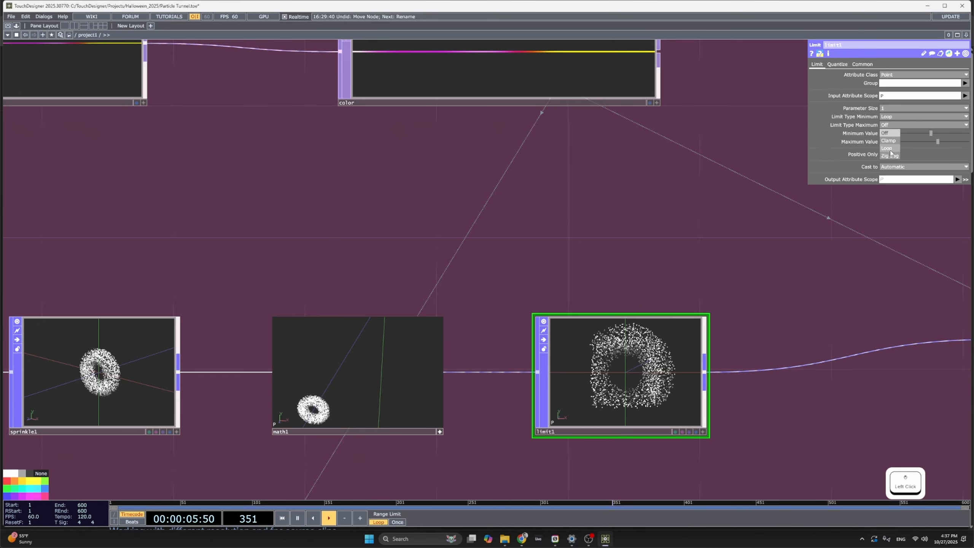
left_click(888, 148)
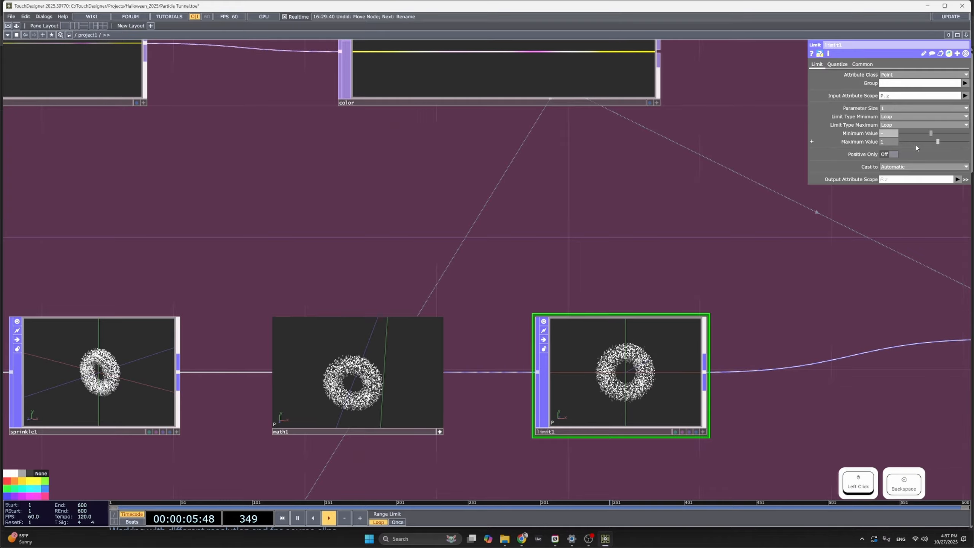
type(".5")
key("Tab")
type(".5")
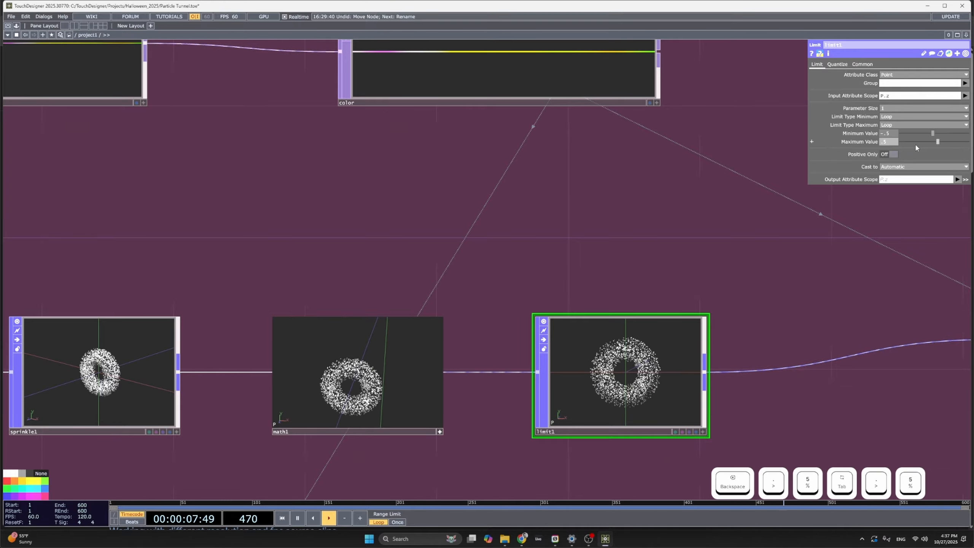
key("Return")
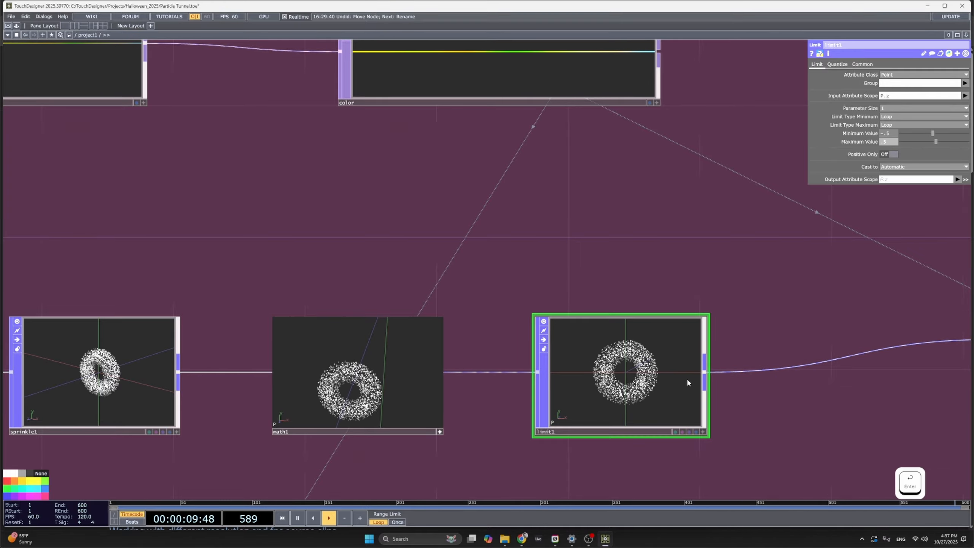
Examine how the looped particles travel in the Limit POP's viewer and in the tunnel render.
key("a")
mouse_move(637, 360)
left_mouse_down()
mouse_move(616, 359)
mouse_move(620, 369)
left_mouse_up()
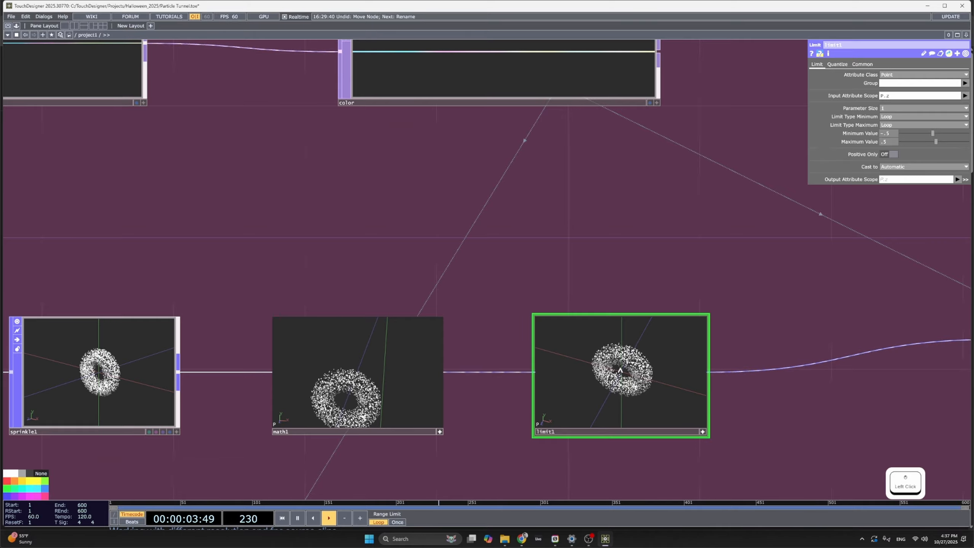
scroll(632, 372, "up", 2)
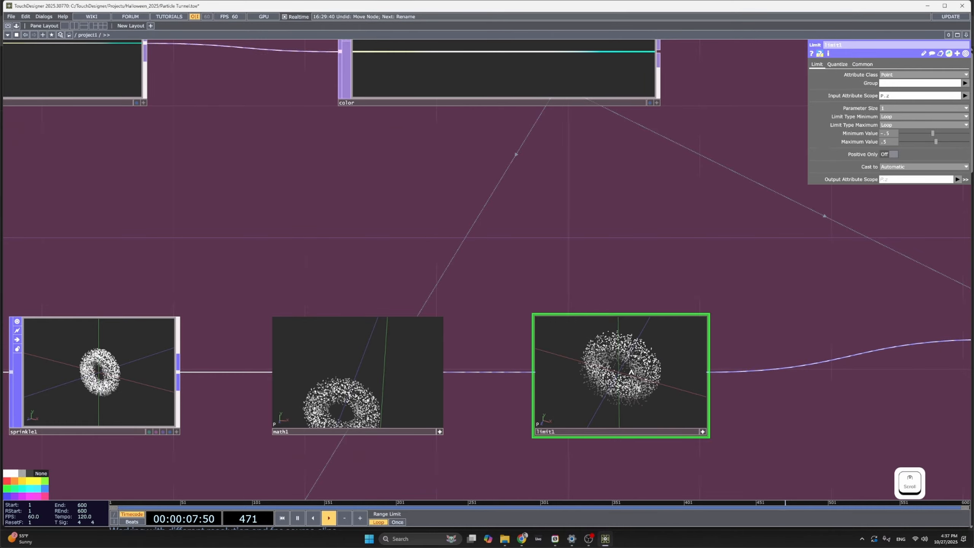
left_click(800, 298)
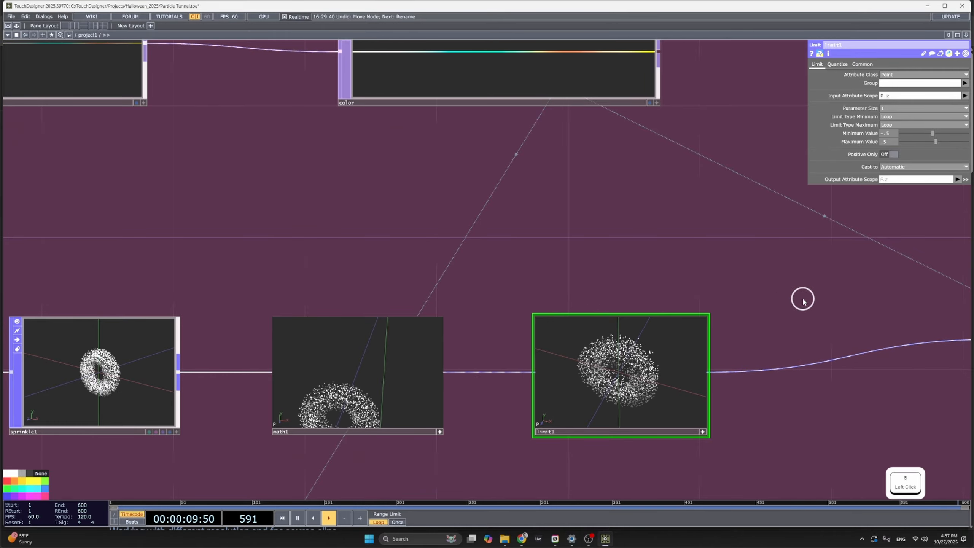
scroll(802, 297, "down", 2)
scroll(803, 297, "down", 6)
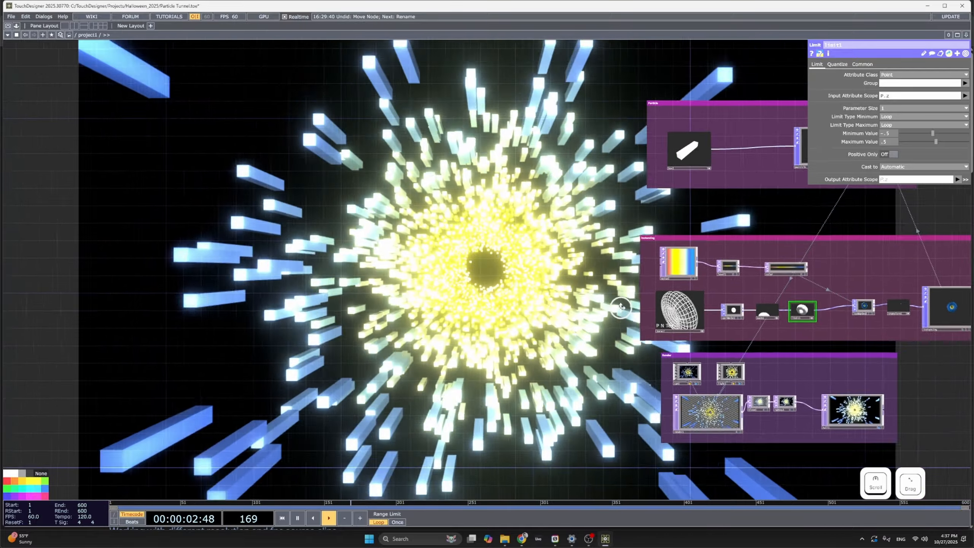
left_click_drag(621, 307, 663, 309)
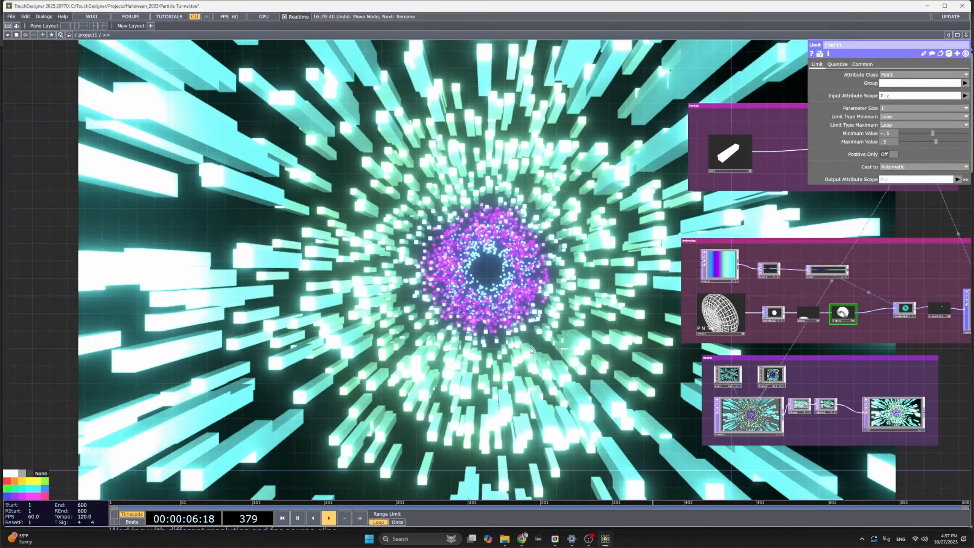
left_click(622, 312)
left_click_drag(623, 312, 514, 335)
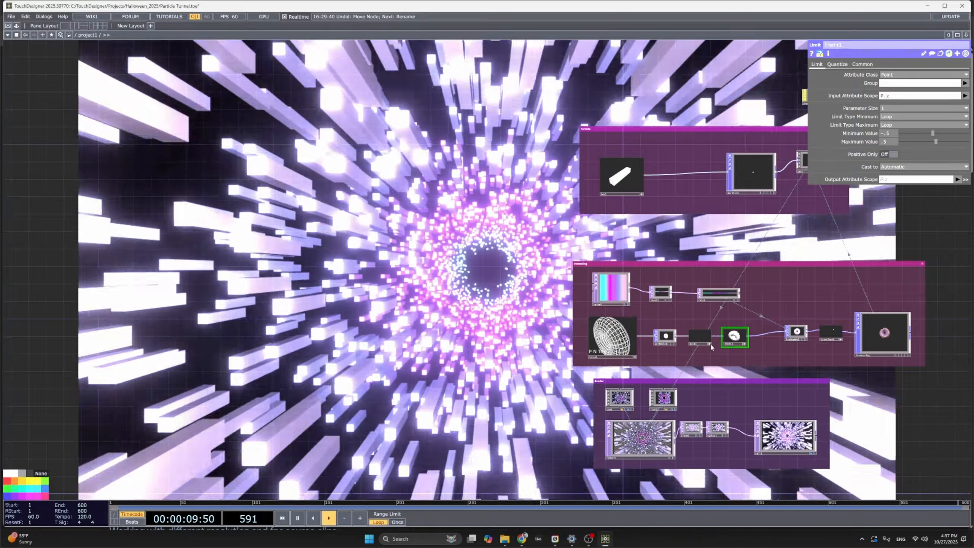
Slow down the time expression that drives the Math POP's Post Add.
left_click(702, 335)
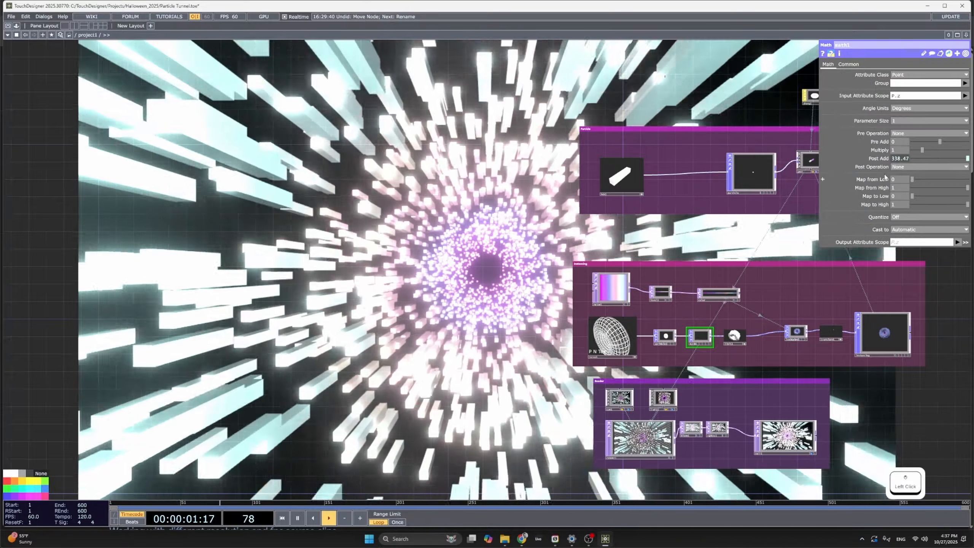
left_click(902, 158)
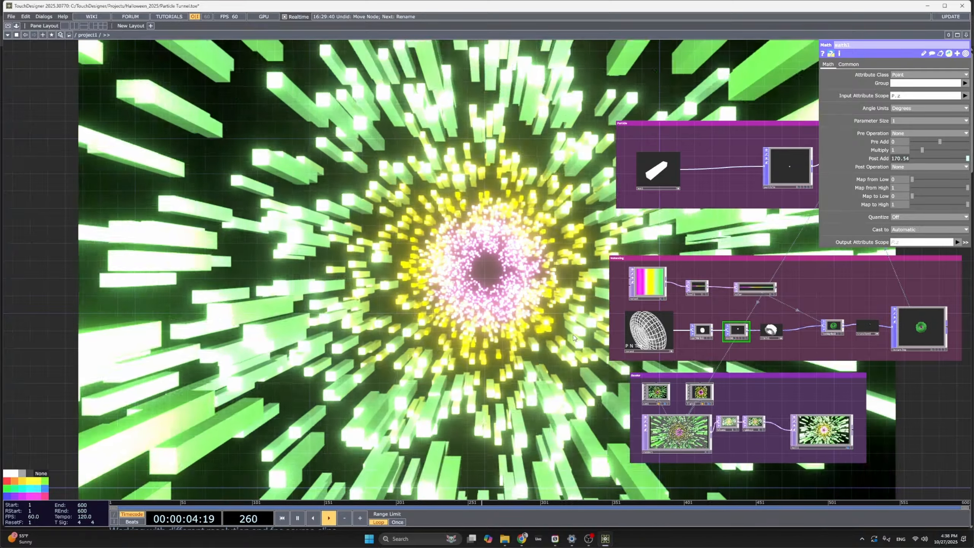
Lengthen the Box POP in the Particle group by setting its Z size to 0.55.
left_click_drag(574, 338, 440, 343)
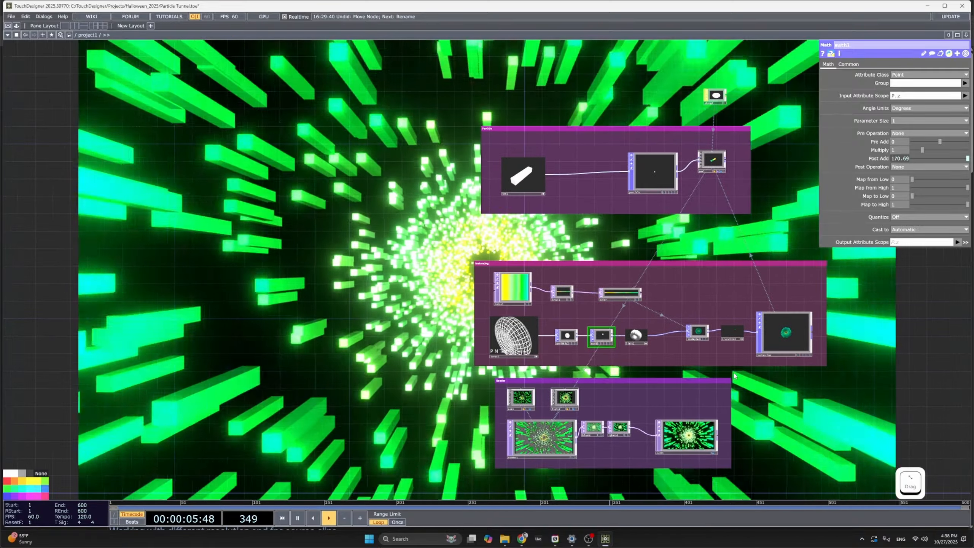
left_click_drag(668, 370, 645, 368)
left_click_drag(396, 418, 363, 445)
left_click_drag(661, 344, 545, 426)
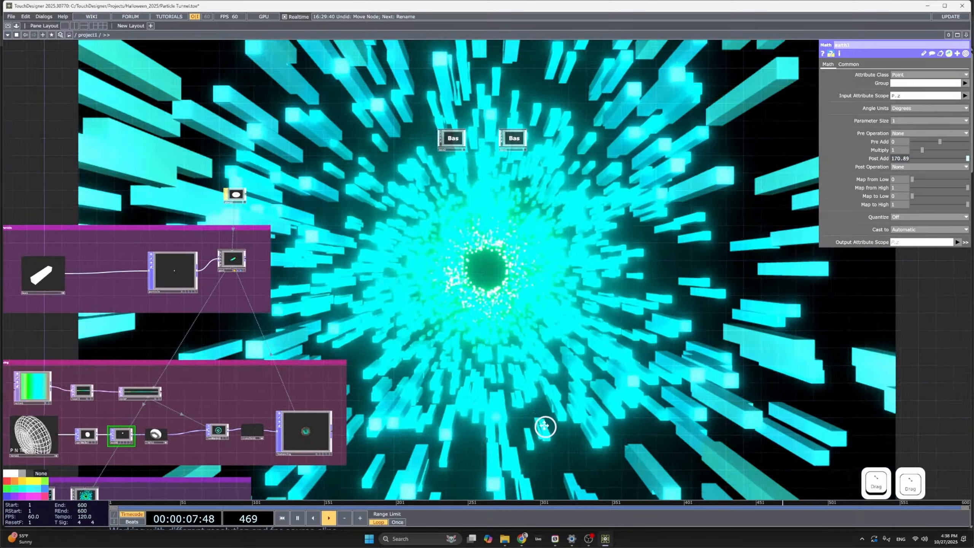
left_click_drag(489, 370, 678, 342)
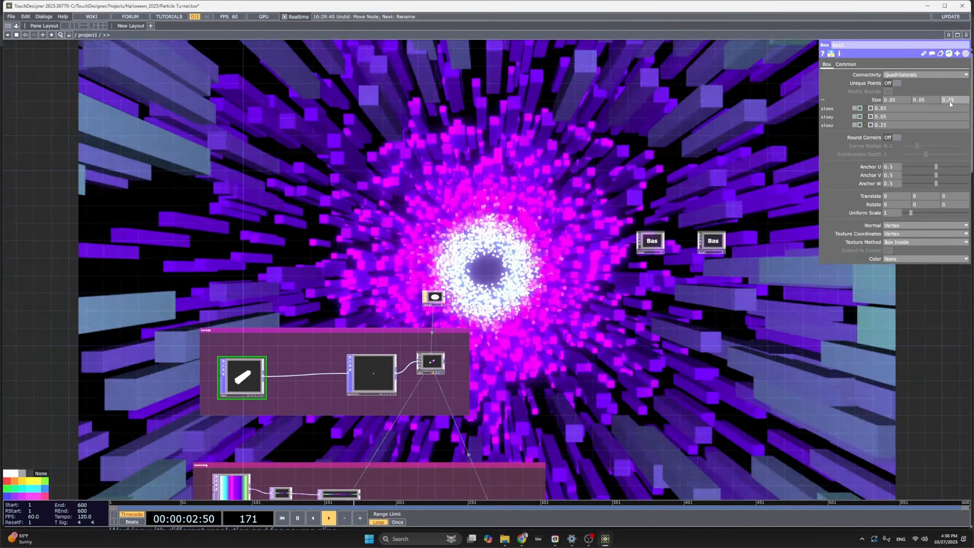
middle_click_drag(950, 101, 973, 106)
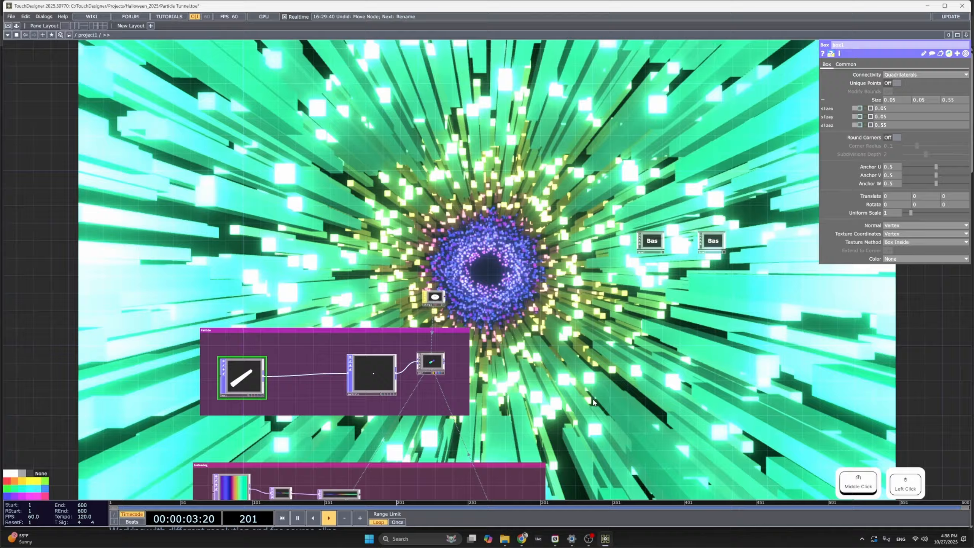
Raise the Brightness 1 of the Level TOP in the Instancing group to 1.6.
left_click_drag(534, 412, 554, 300)
left_click(357, 369)
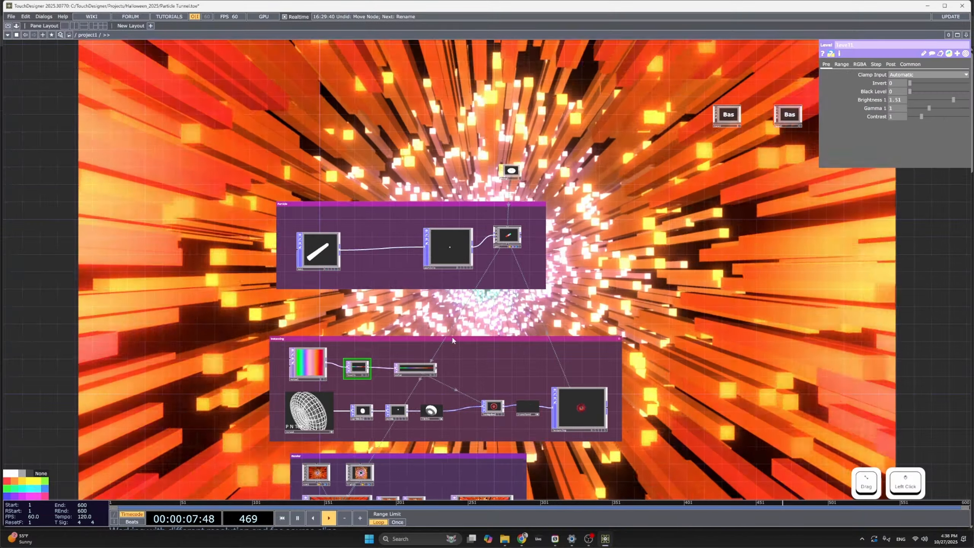
left_click_drag(639, 265, 400, 359)
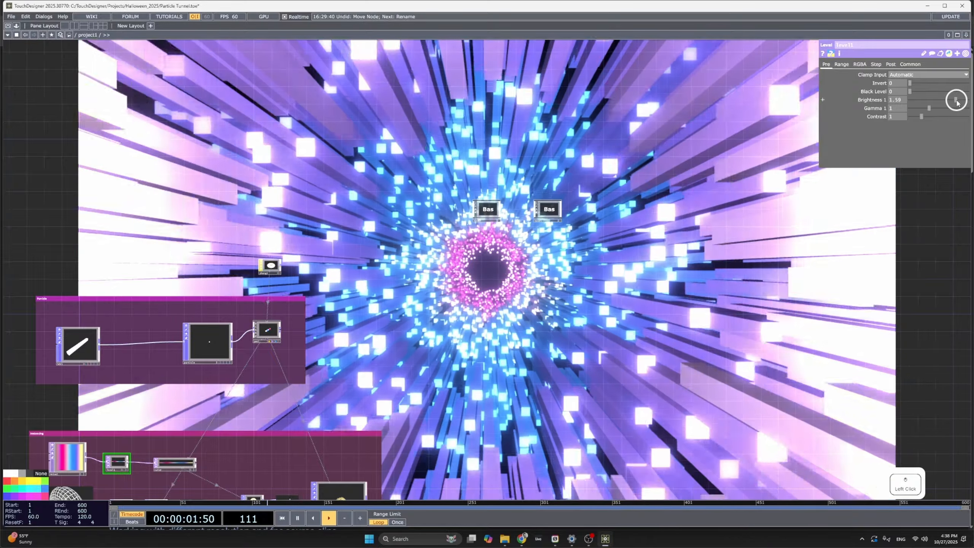
left_click(957, 101)
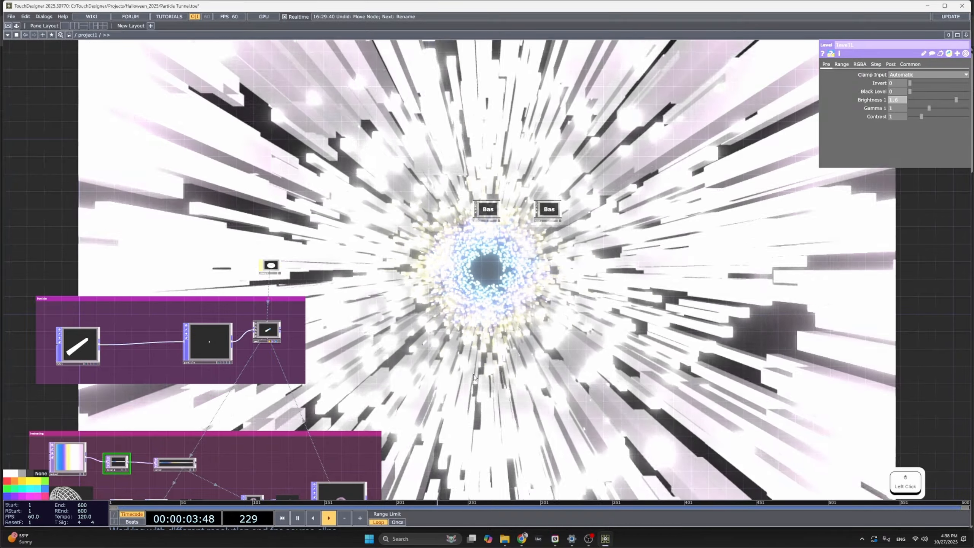
Move the color node farther from the Level TOP in the Instancing group, leaving room for another operator on their wire.
left_click_drag(472, 332, 510, 268)
left_click_drag(505, 313, 601, 295)
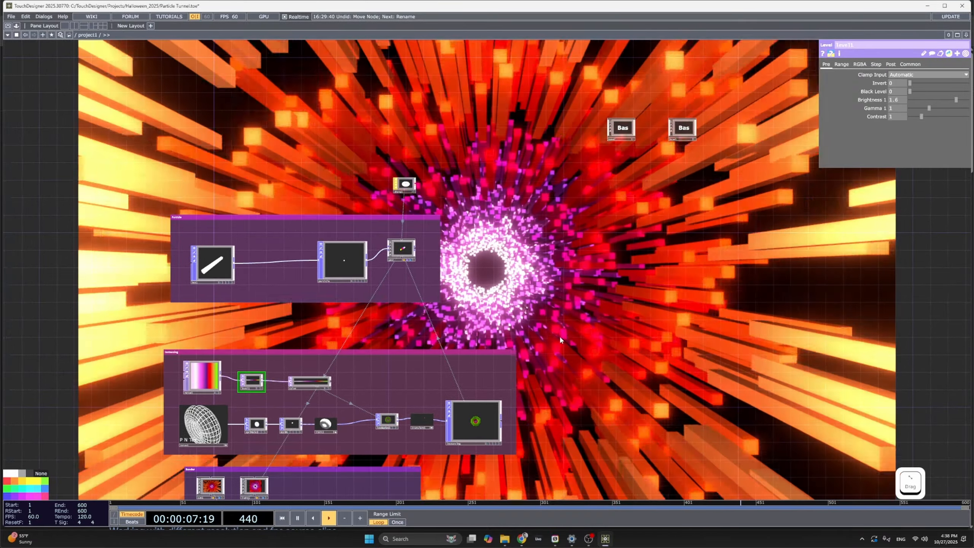
left_click_drag(534, 322, 410, 384)
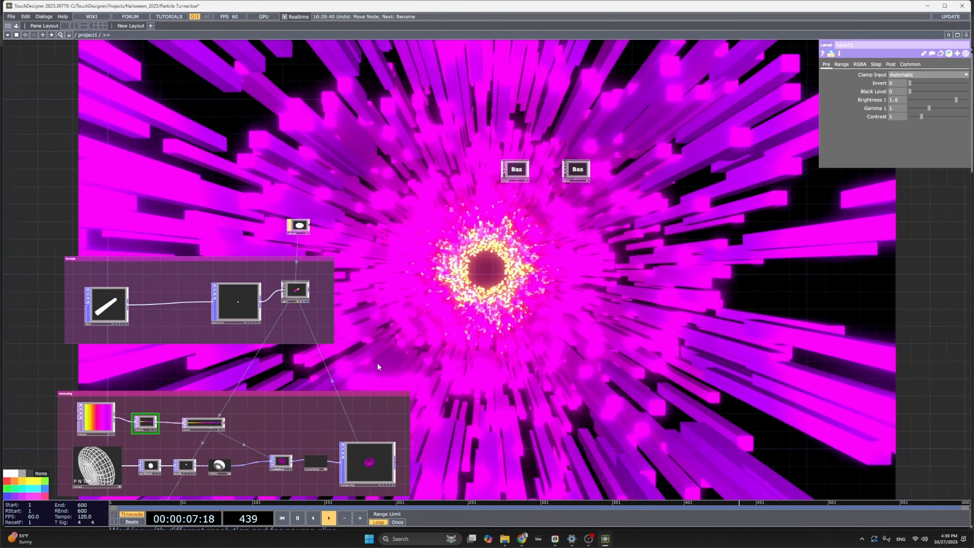
left_click_drag(369, 366, 463, 304)
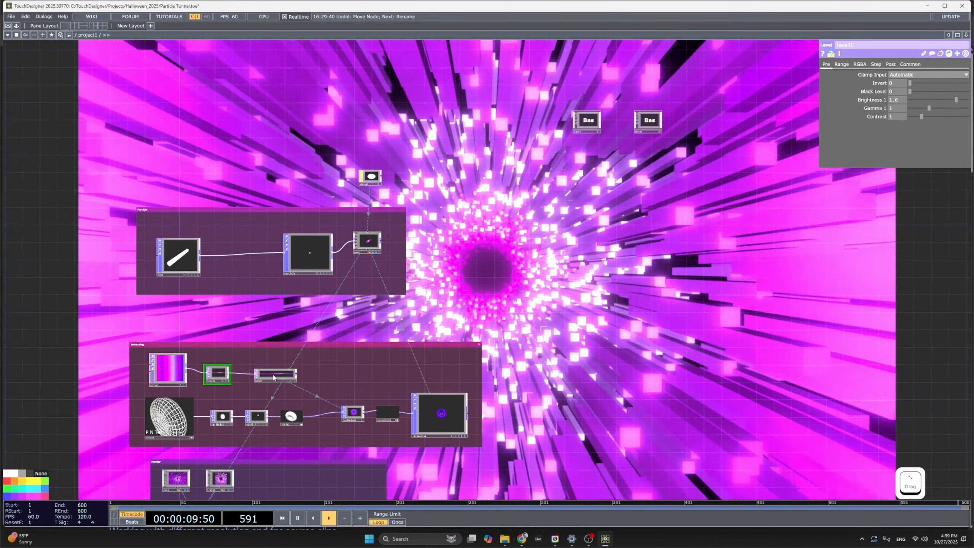
left_click(295, 375)
left_click_drag(295, 375, 332, 377)
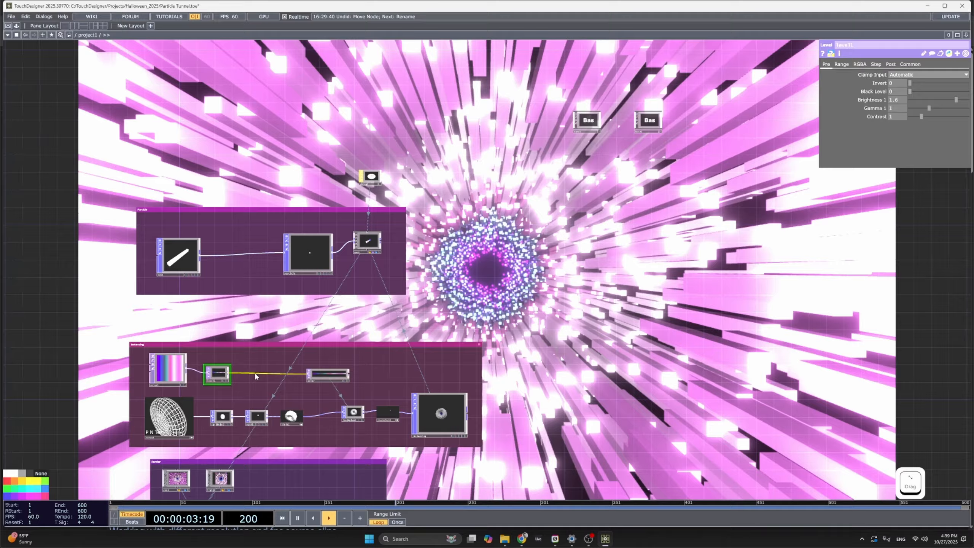
Insert a Ramp TOP on the wire between the Level TOP and the color node.
right_click(256, 375)
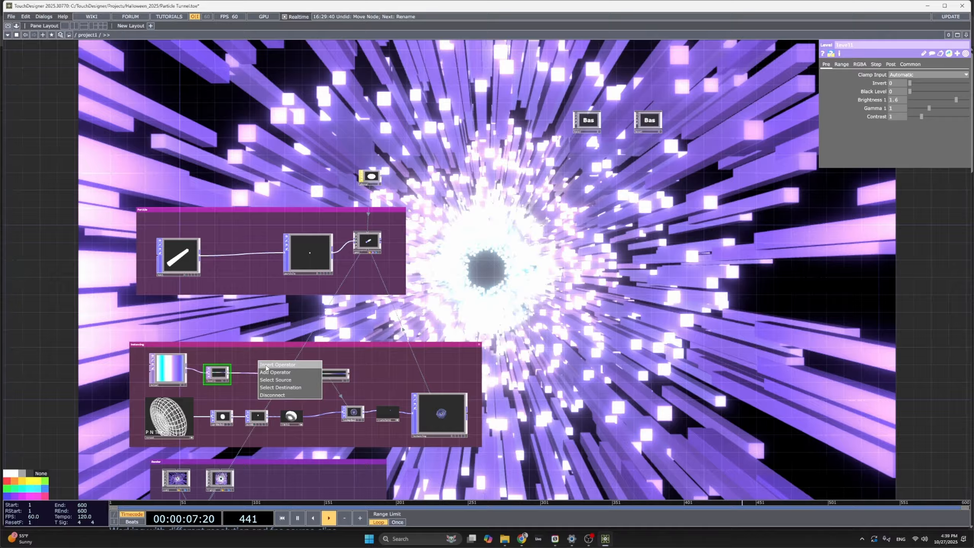
left_click(277, 365)
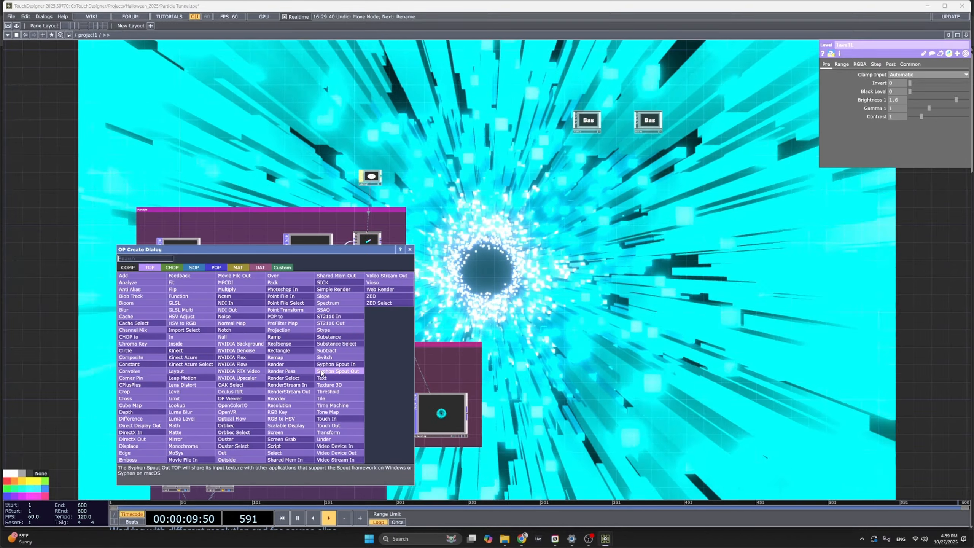
type("ramp")
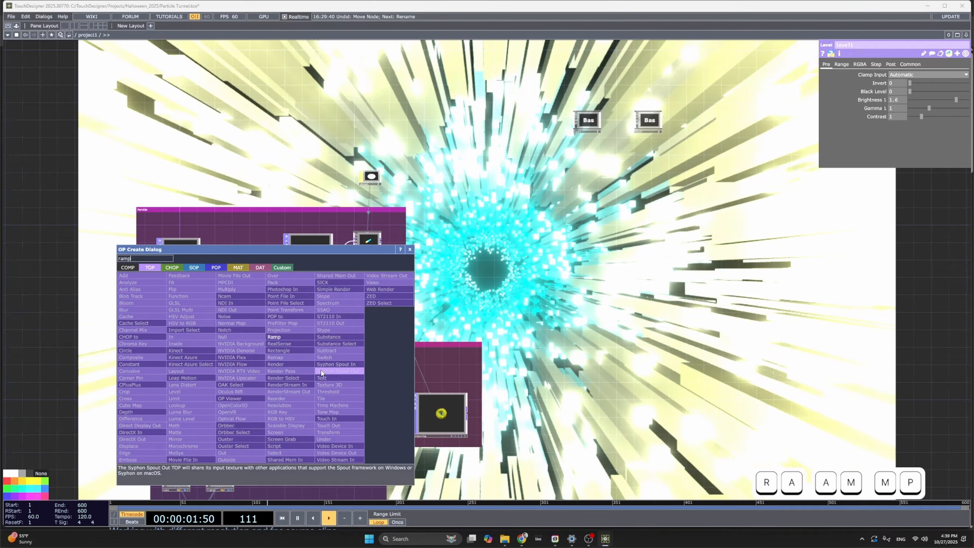
left_click(286, 338)
left_click(261, 373)
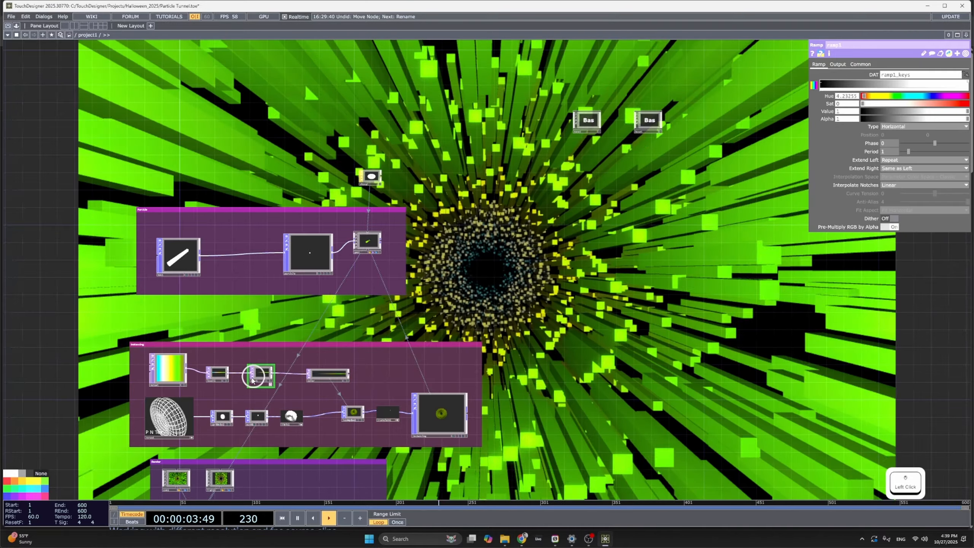
Open the Ramp TOP's Output parameters and examine its gradient and how it combines with the input.
scroll(217, 388, "up", 1)
scroll(218, 387, "up", 6)
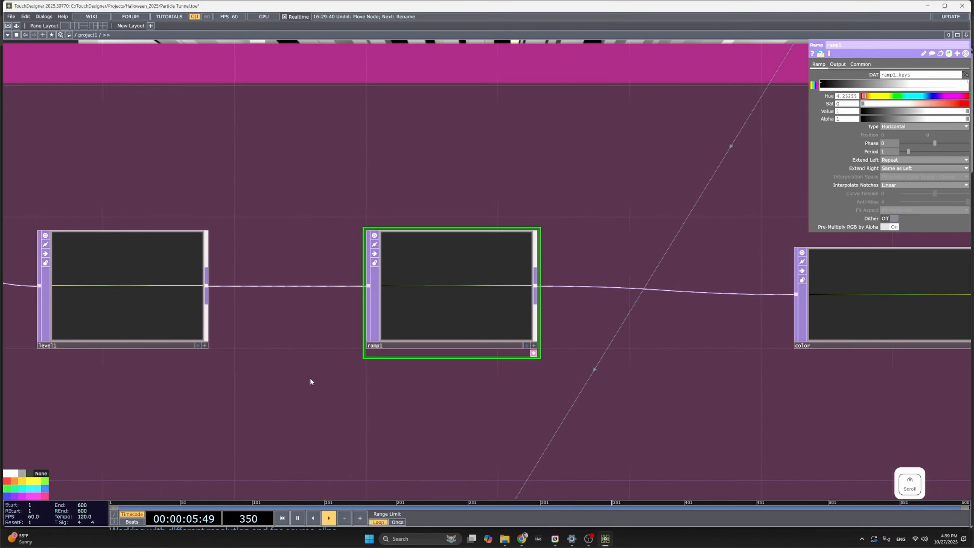
left_click_drag(362, 394, 413, 424)
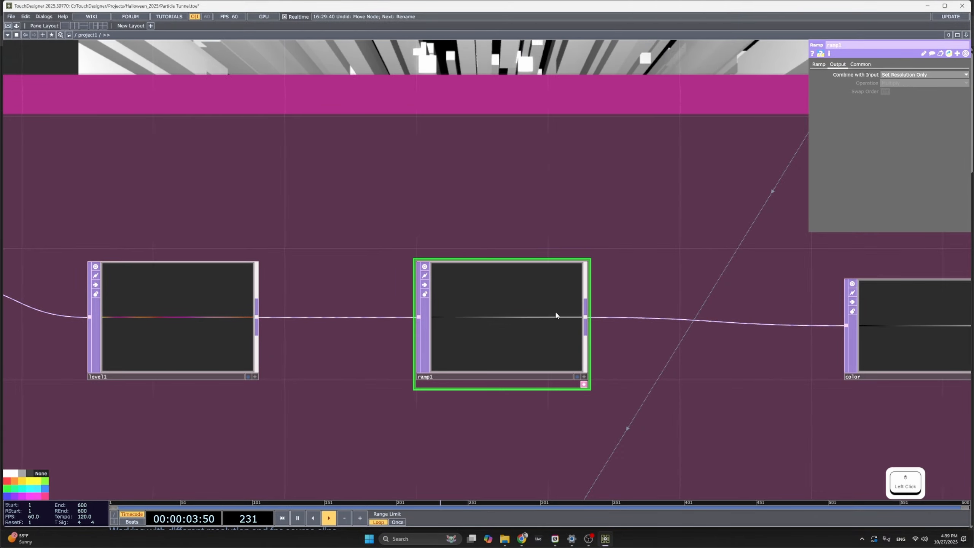
scroll(511, 323, "up", 2)
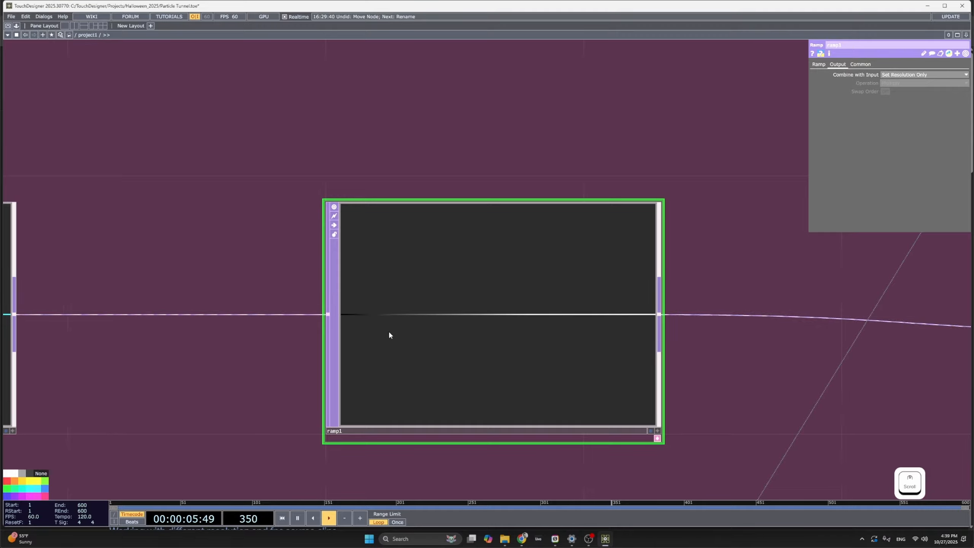